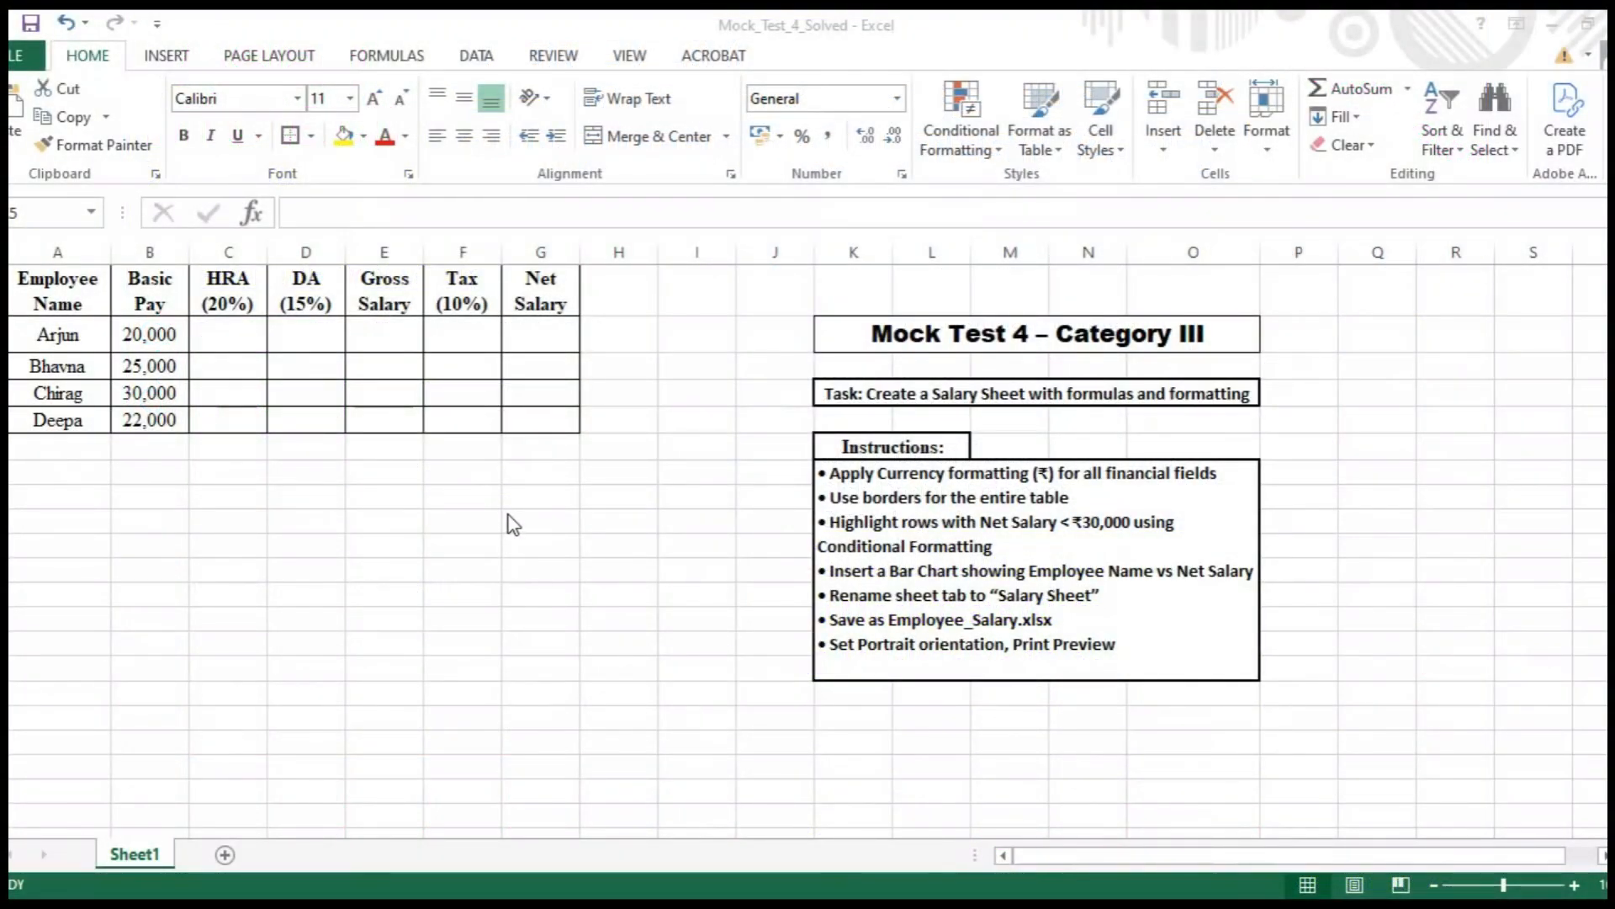
{"action": "left_click", "coordinate": [507, 515]}
{"action": "key", "text": "alt+Tab"}
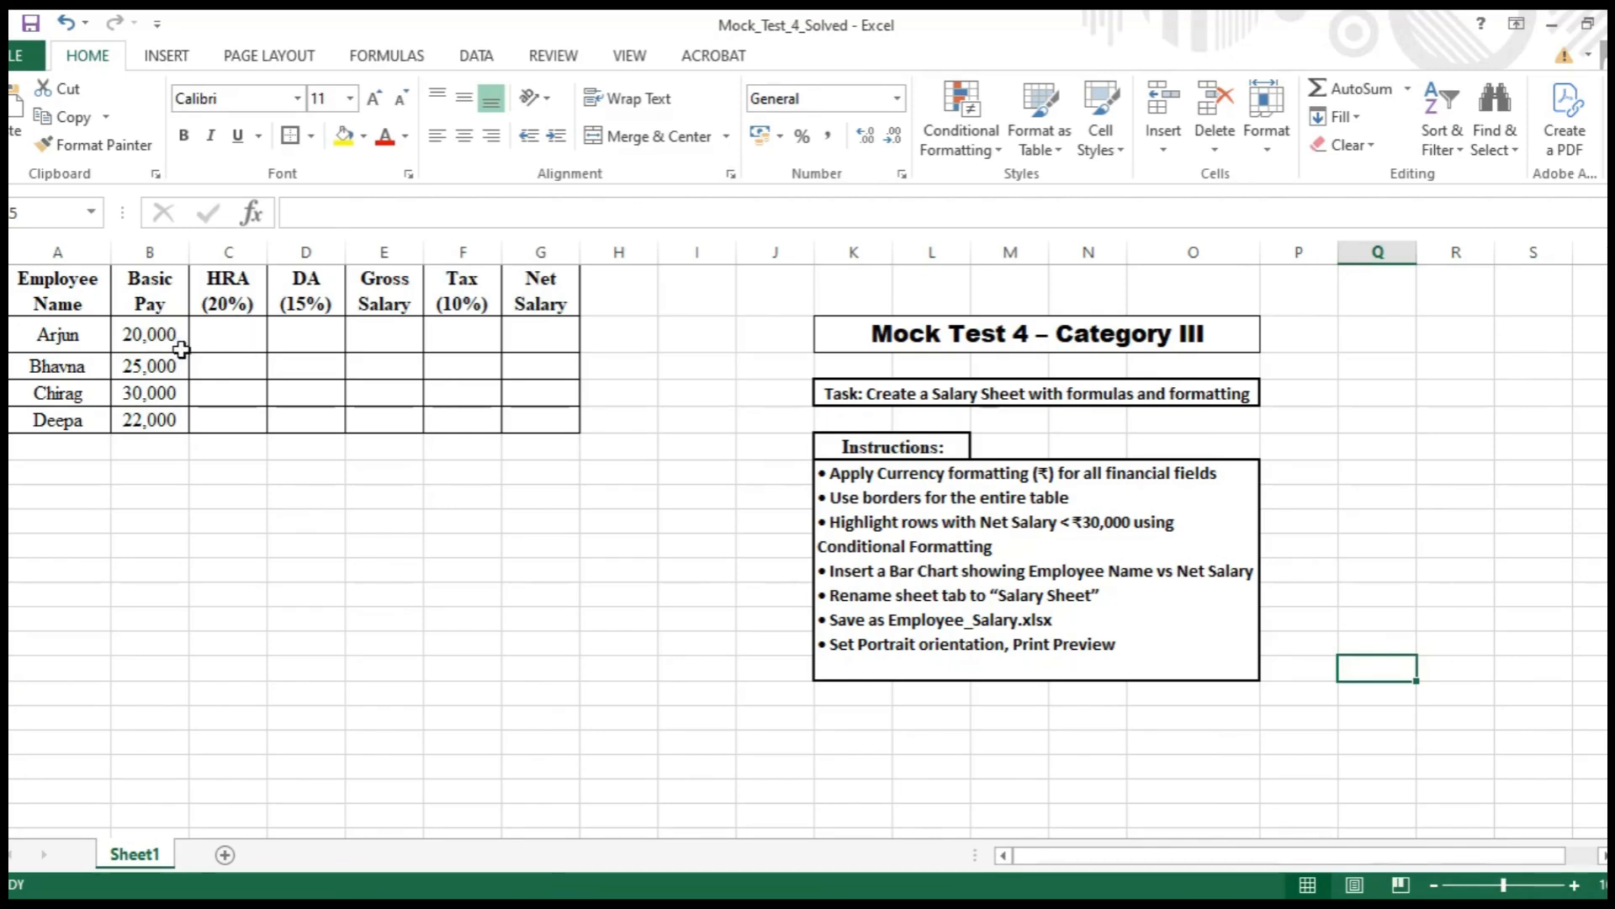
Step: Calculate HRA in C2 with the formula =B2*20% and fill it down to all four employees through C5
{"action": "left_click", "coordinate": [217, 344]}
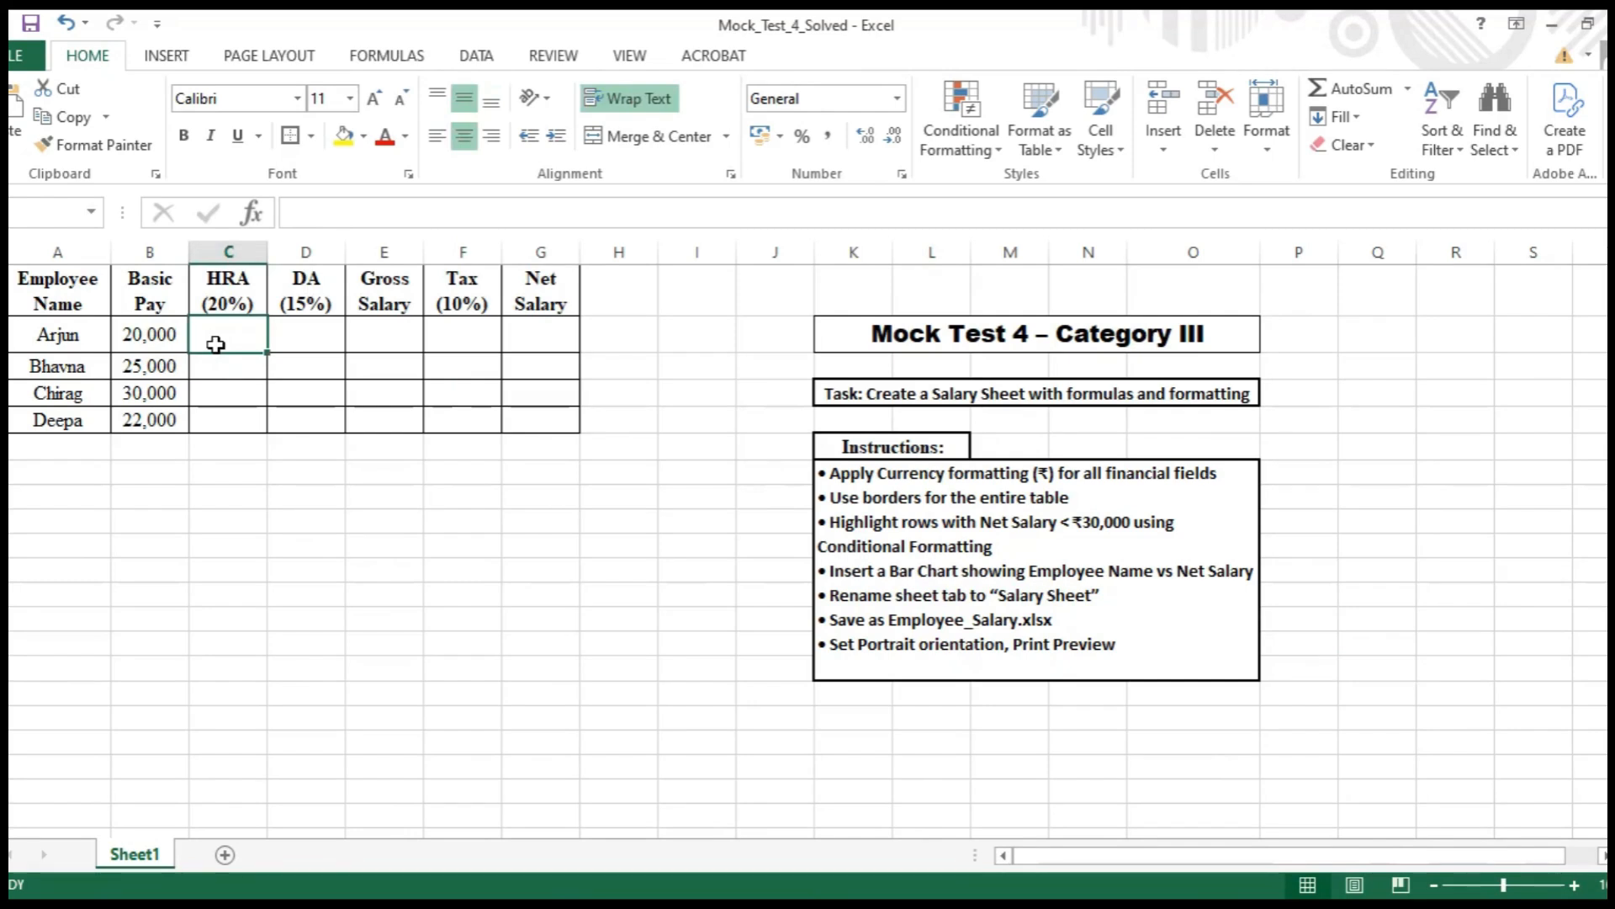
{"action": "type", "text": "="}
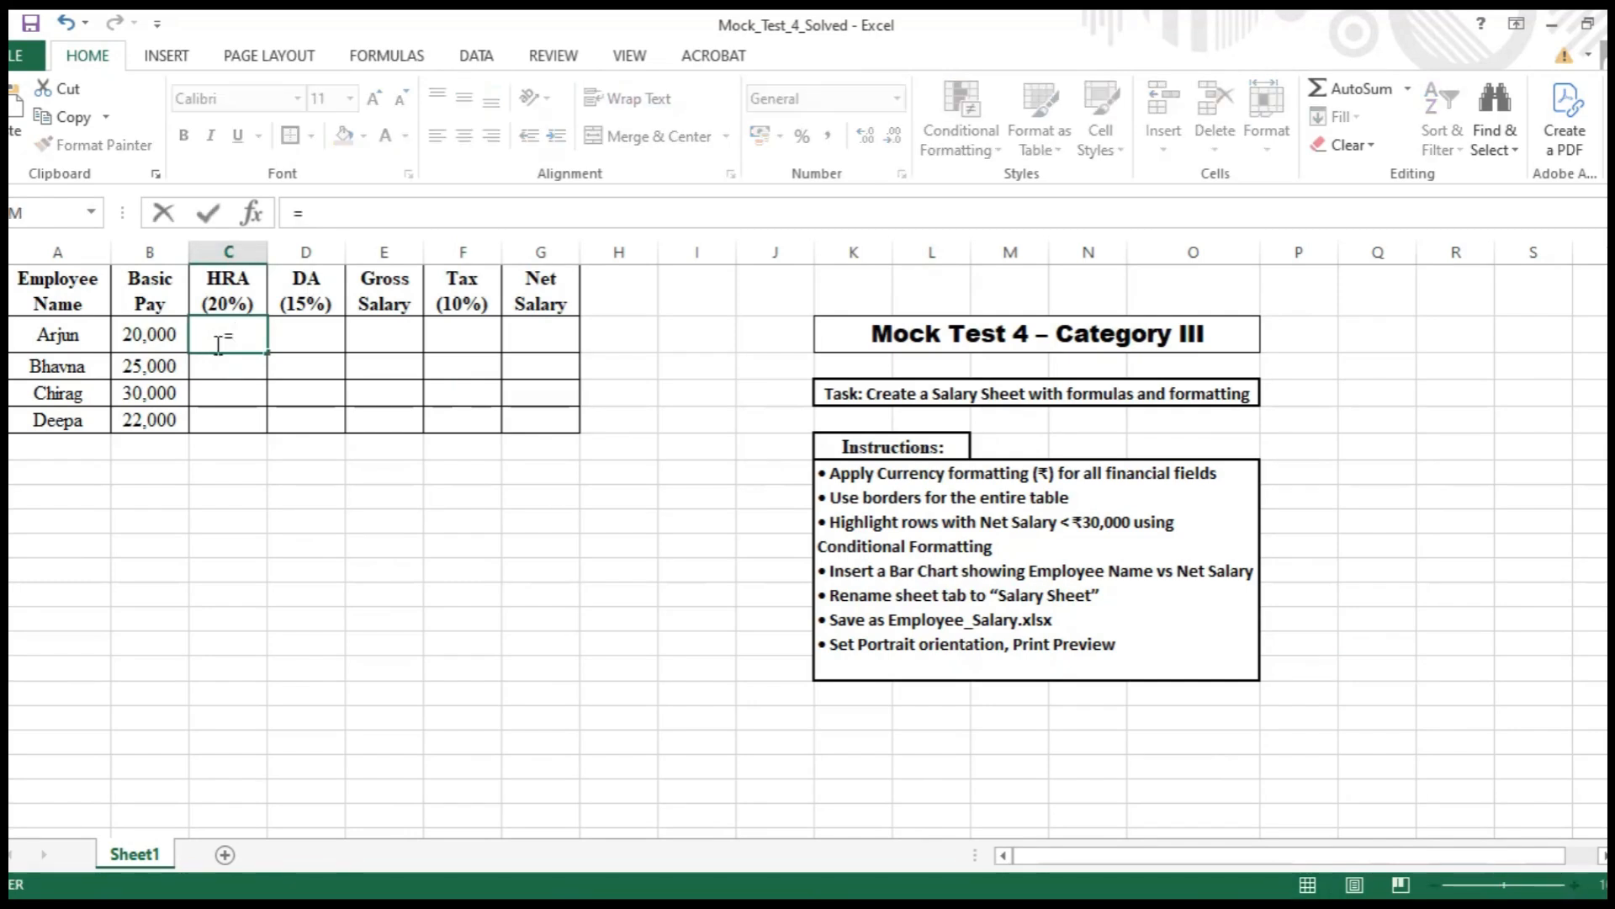
{"action": "left_click", "coordinate": [140, 339]}
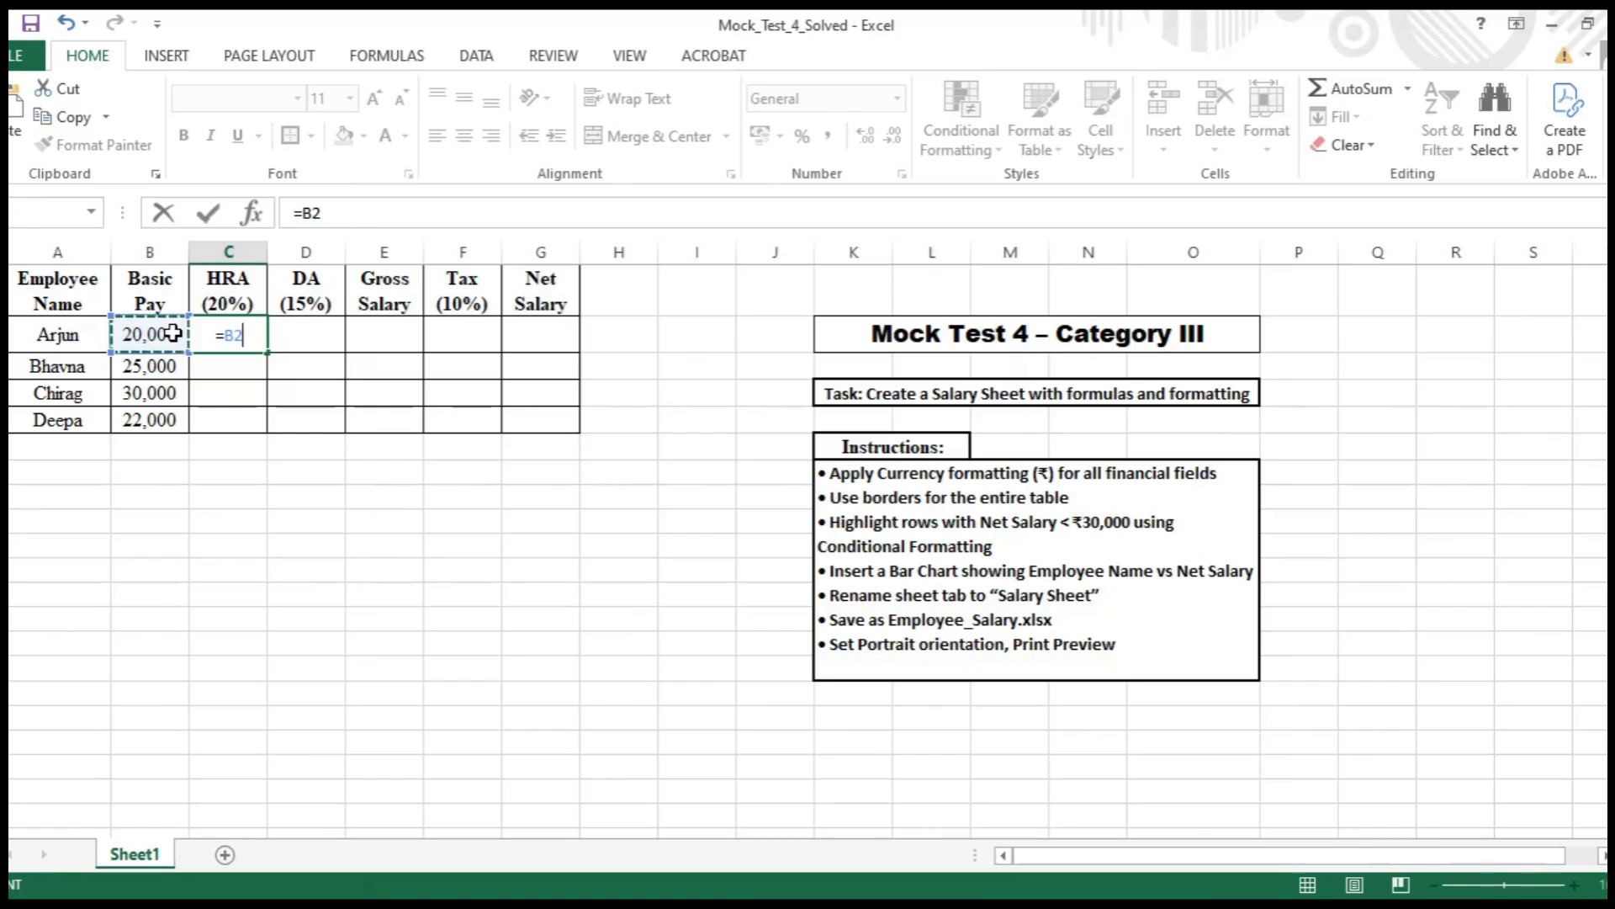
{"action": "type", "text": "*20%"}
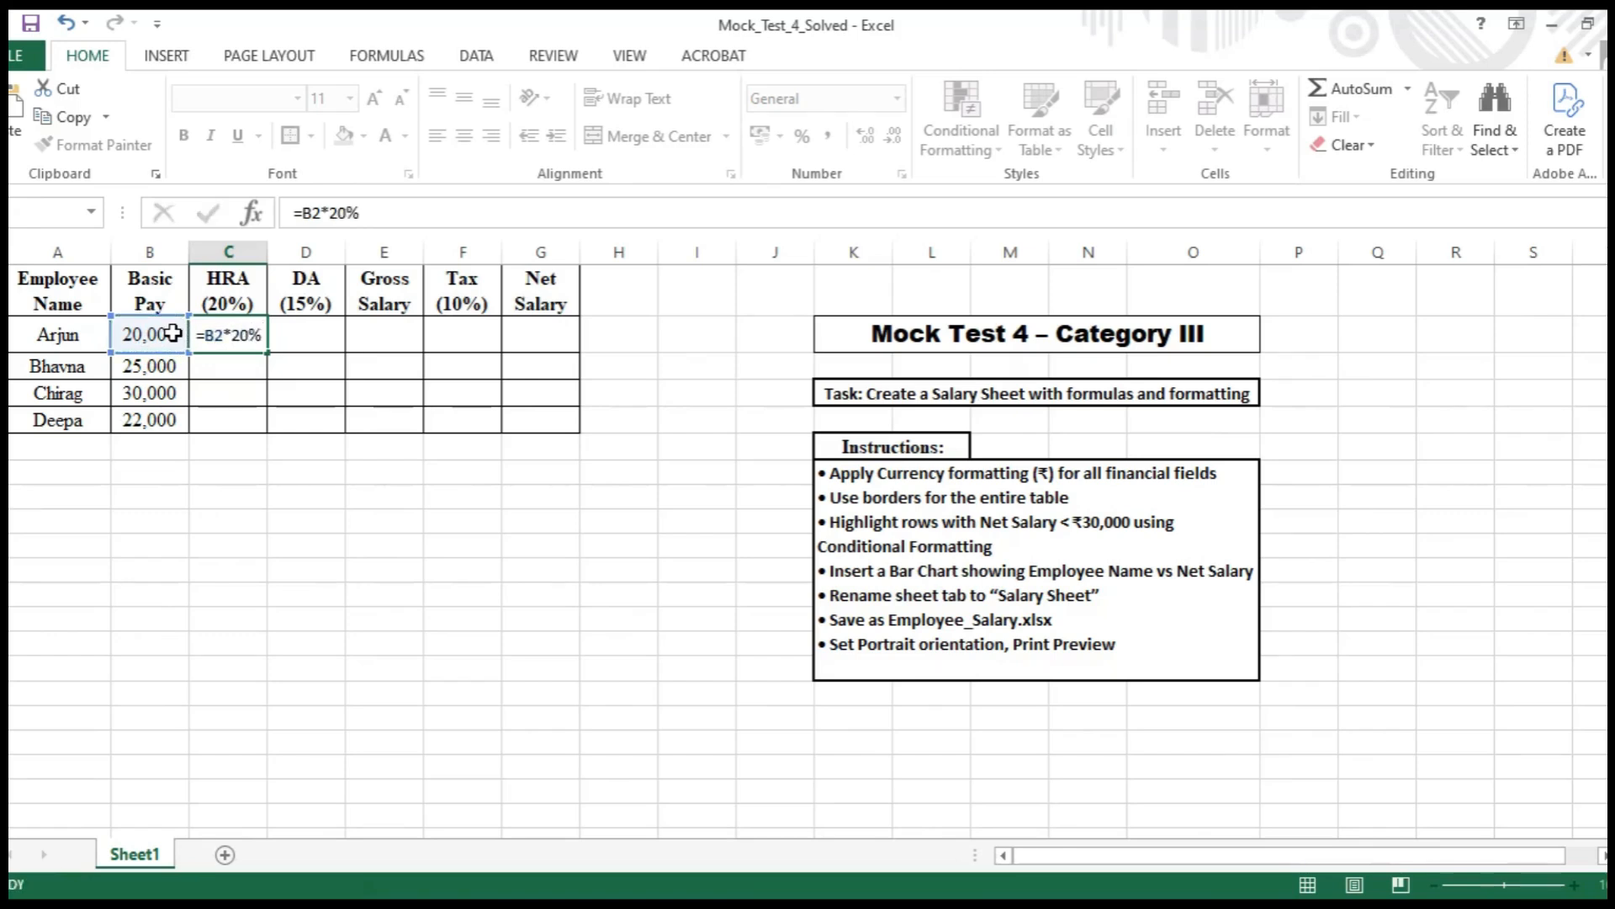
{"action": "key", "text": "Return"}
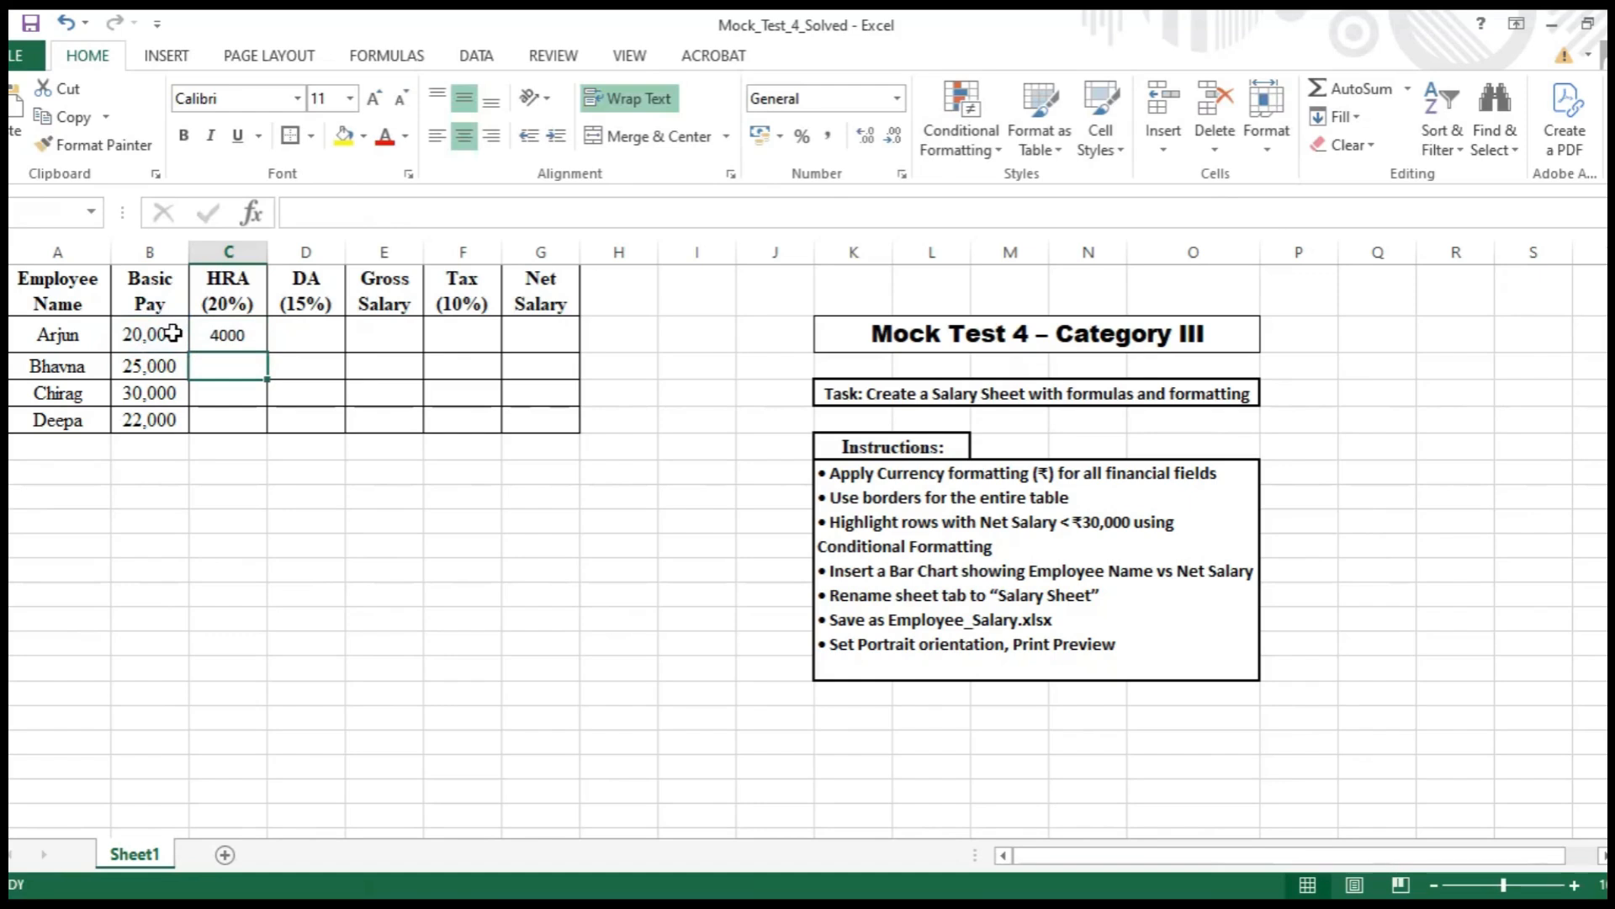
{"action": "left_click", "coordinate": [232, 337]}
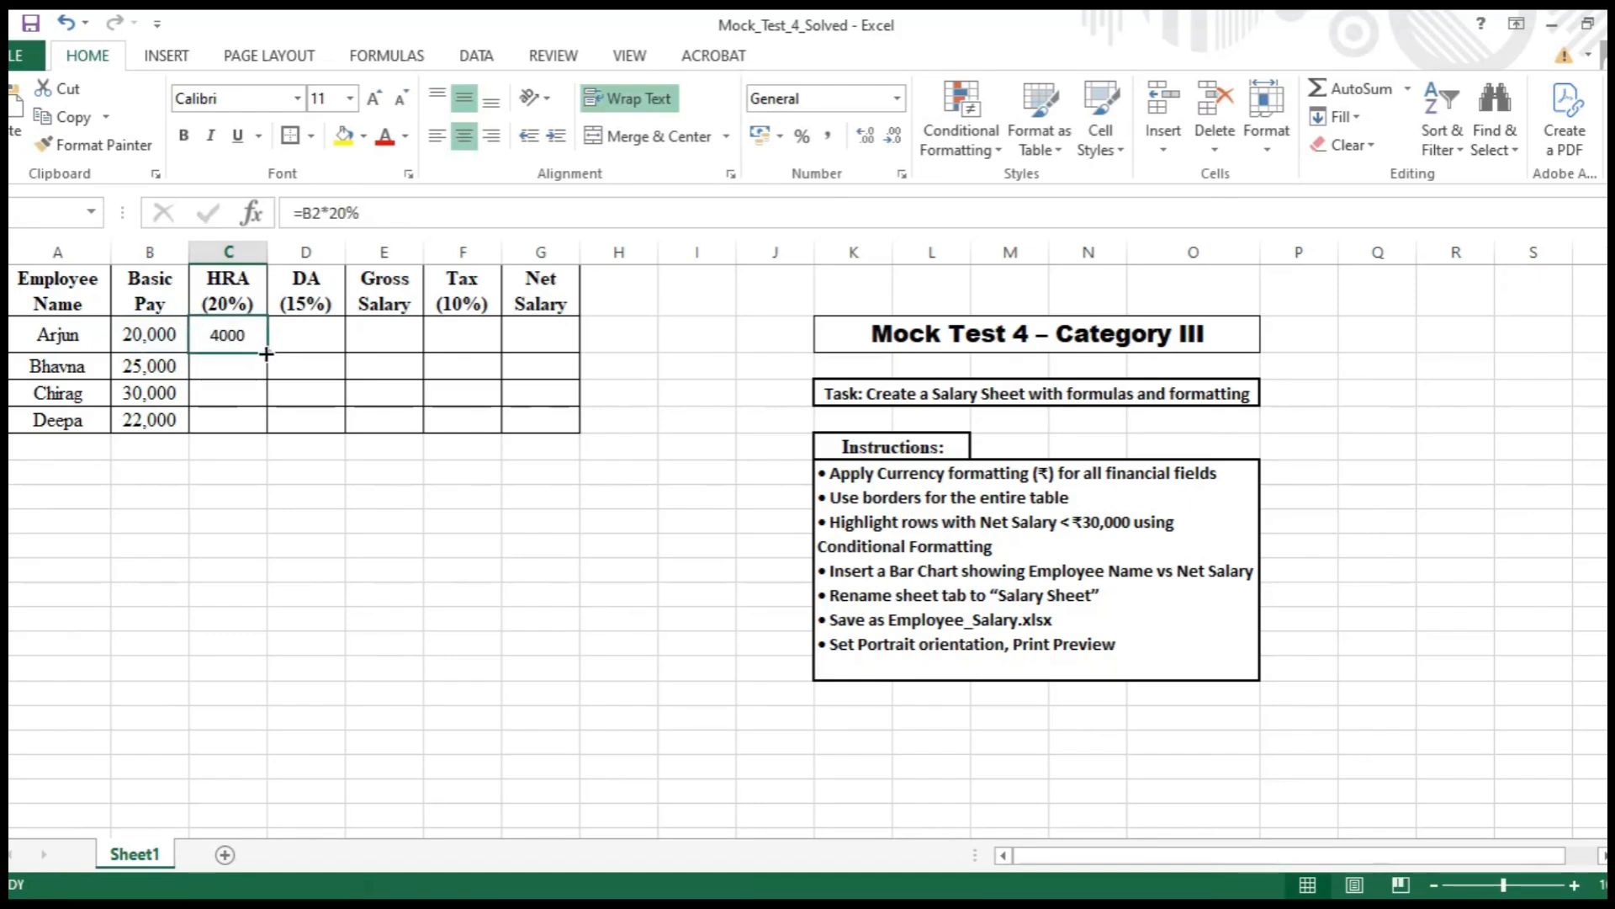
{"action": "left_click_drag", "start_coordinate": [267, 353], "coordinate": [262, 425]}
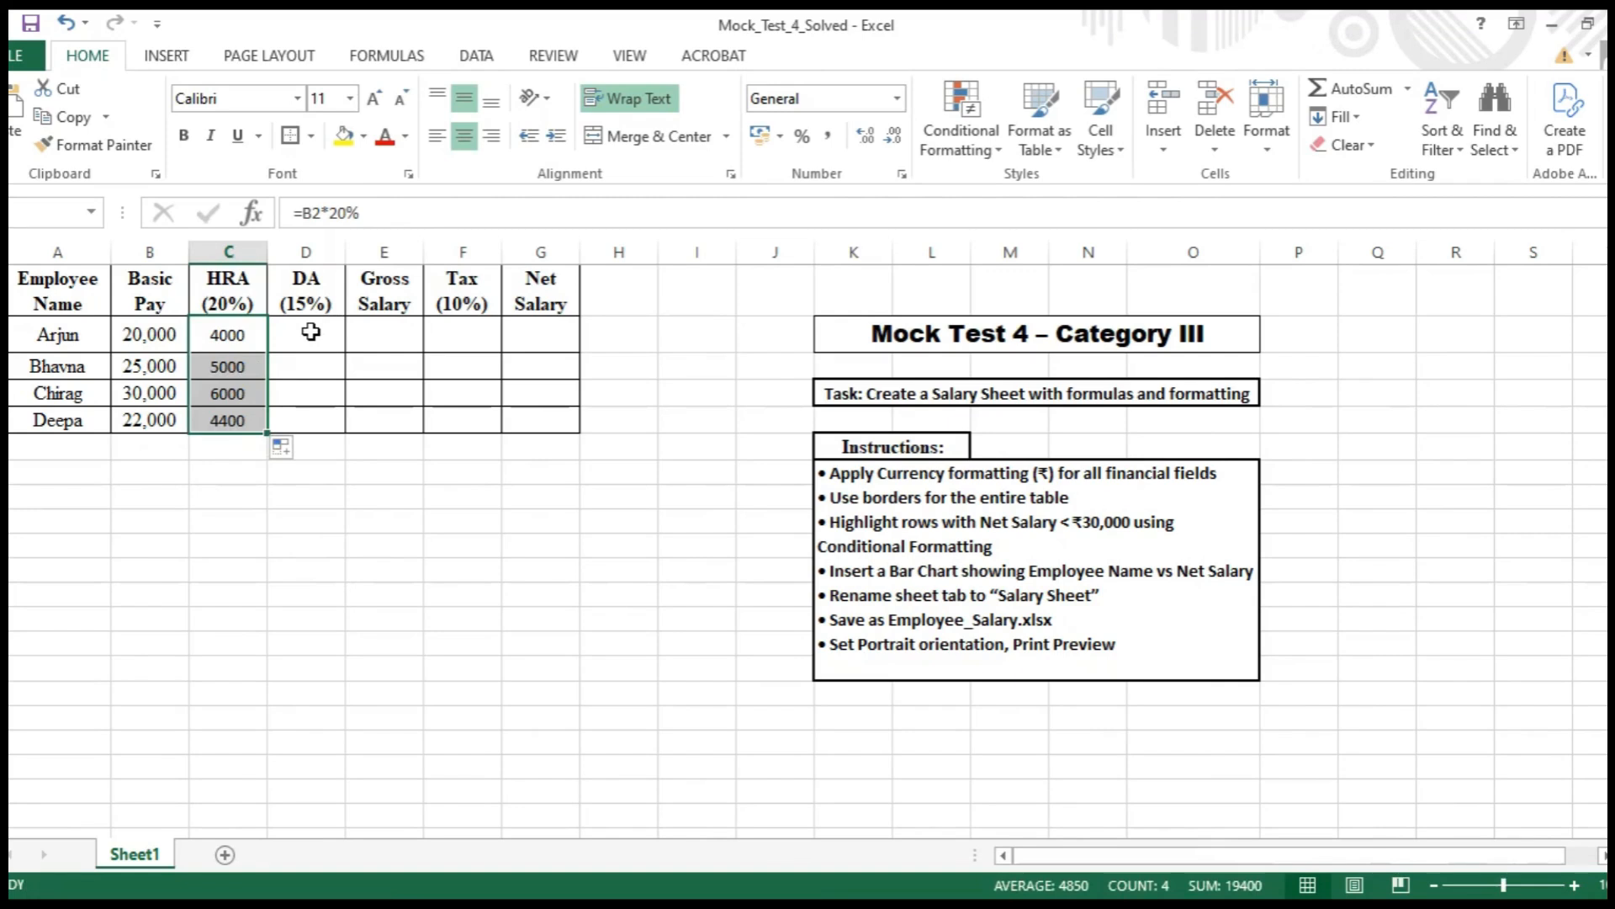
Step: Calculate DA in D2 with the formula =B2*15% and fill it down through D5
{"action": "left_click", "coordinate": [313, 329]}
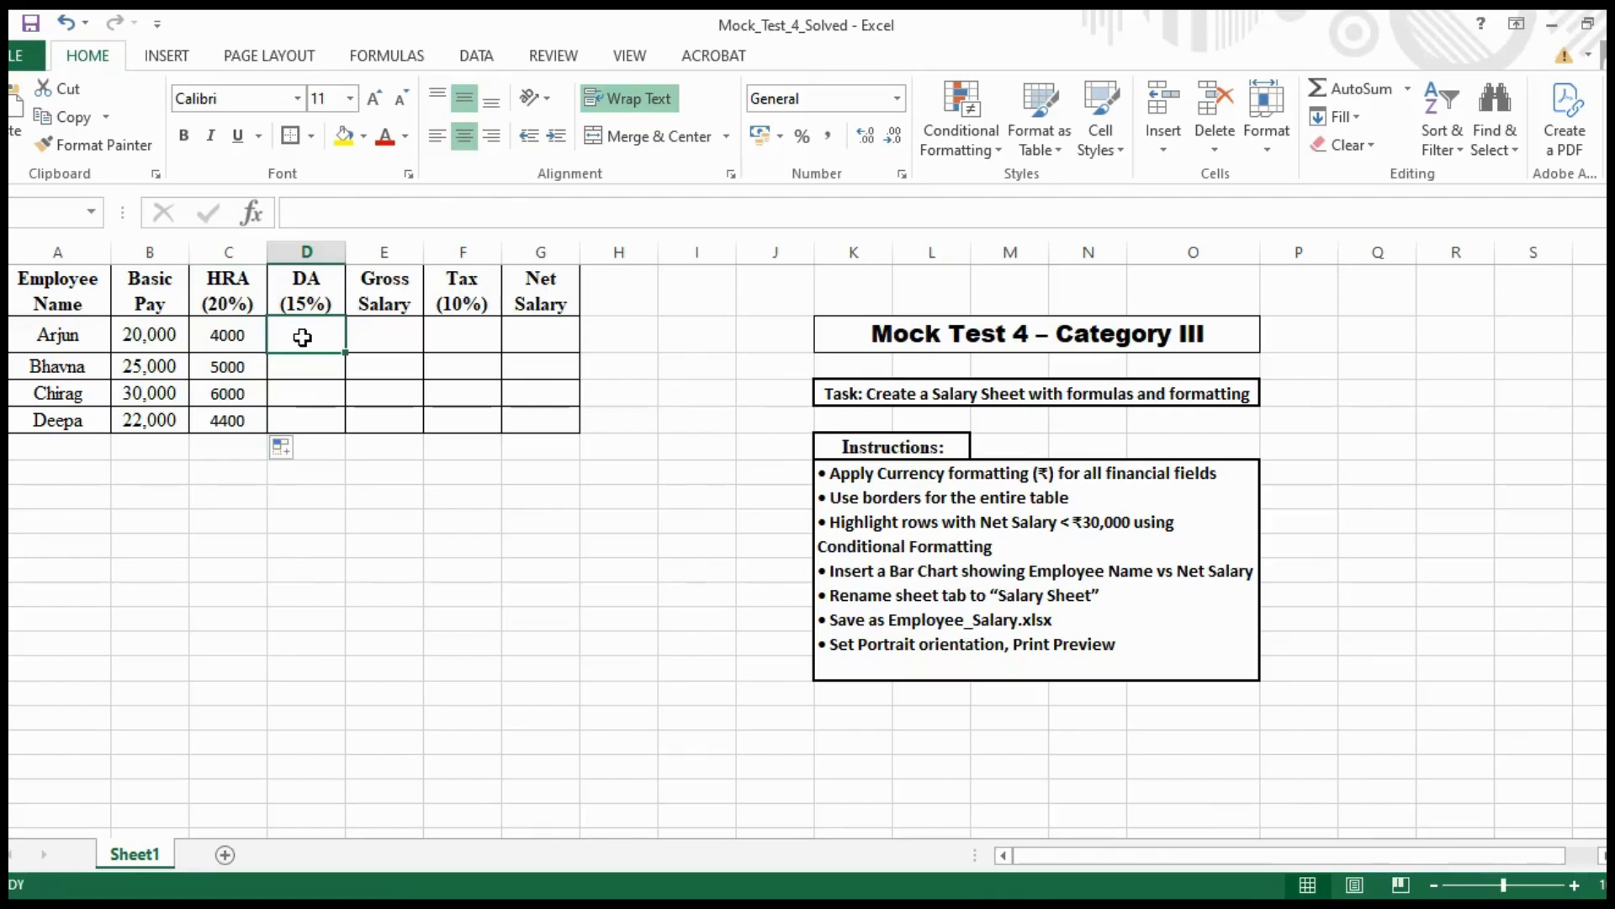
{"action": "type", "text": "="}
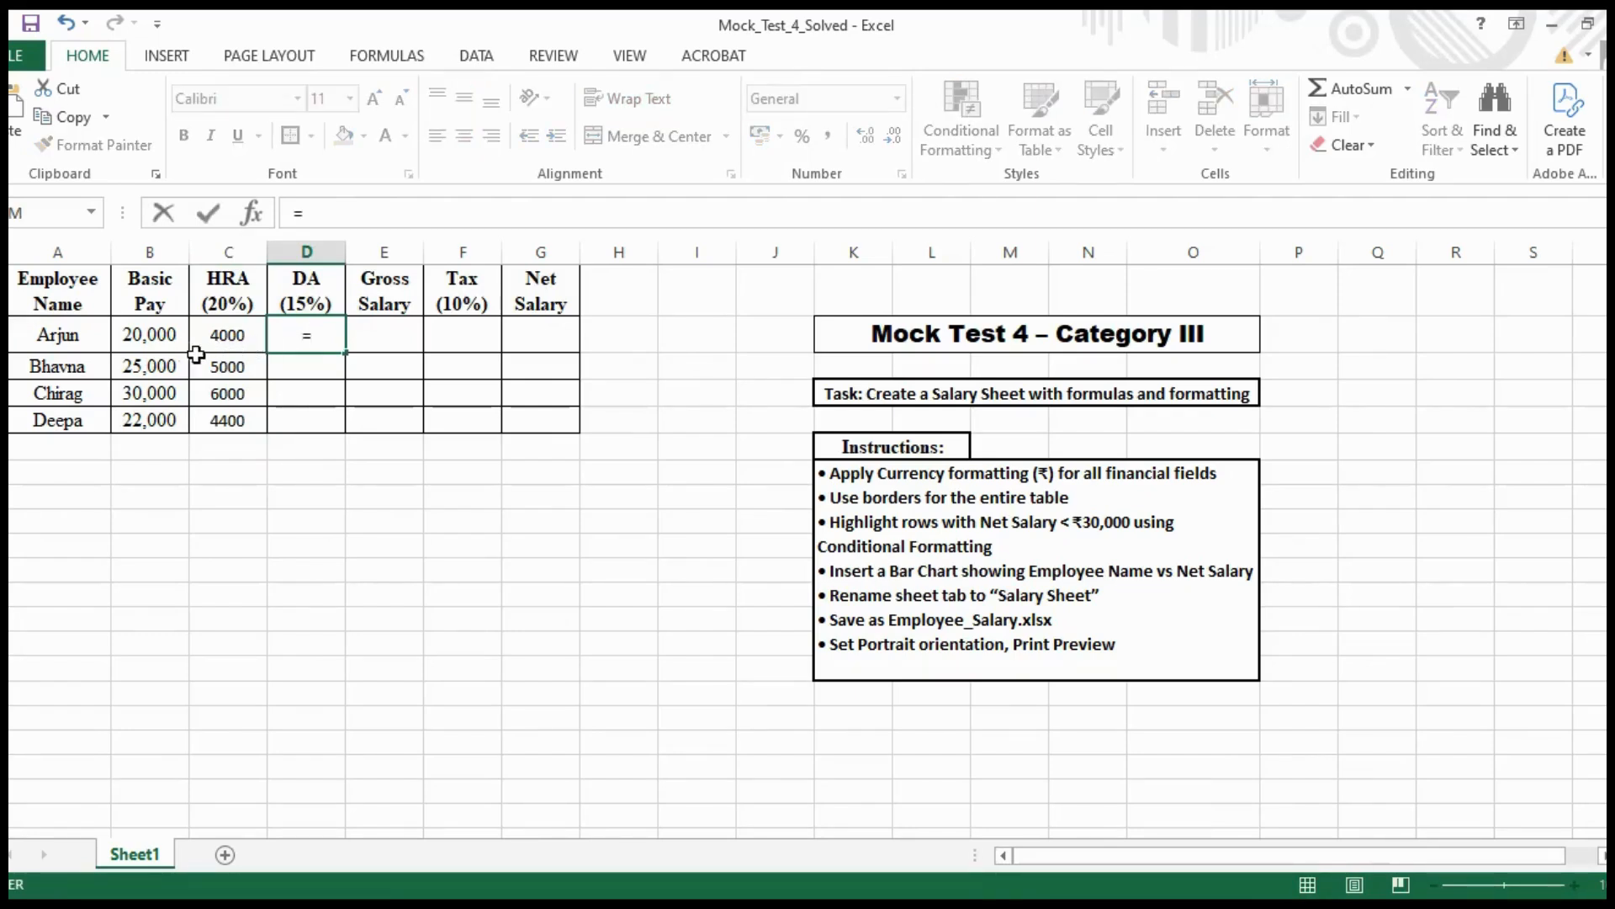
{"action": "left_click", "coordinate": [158, 339]}
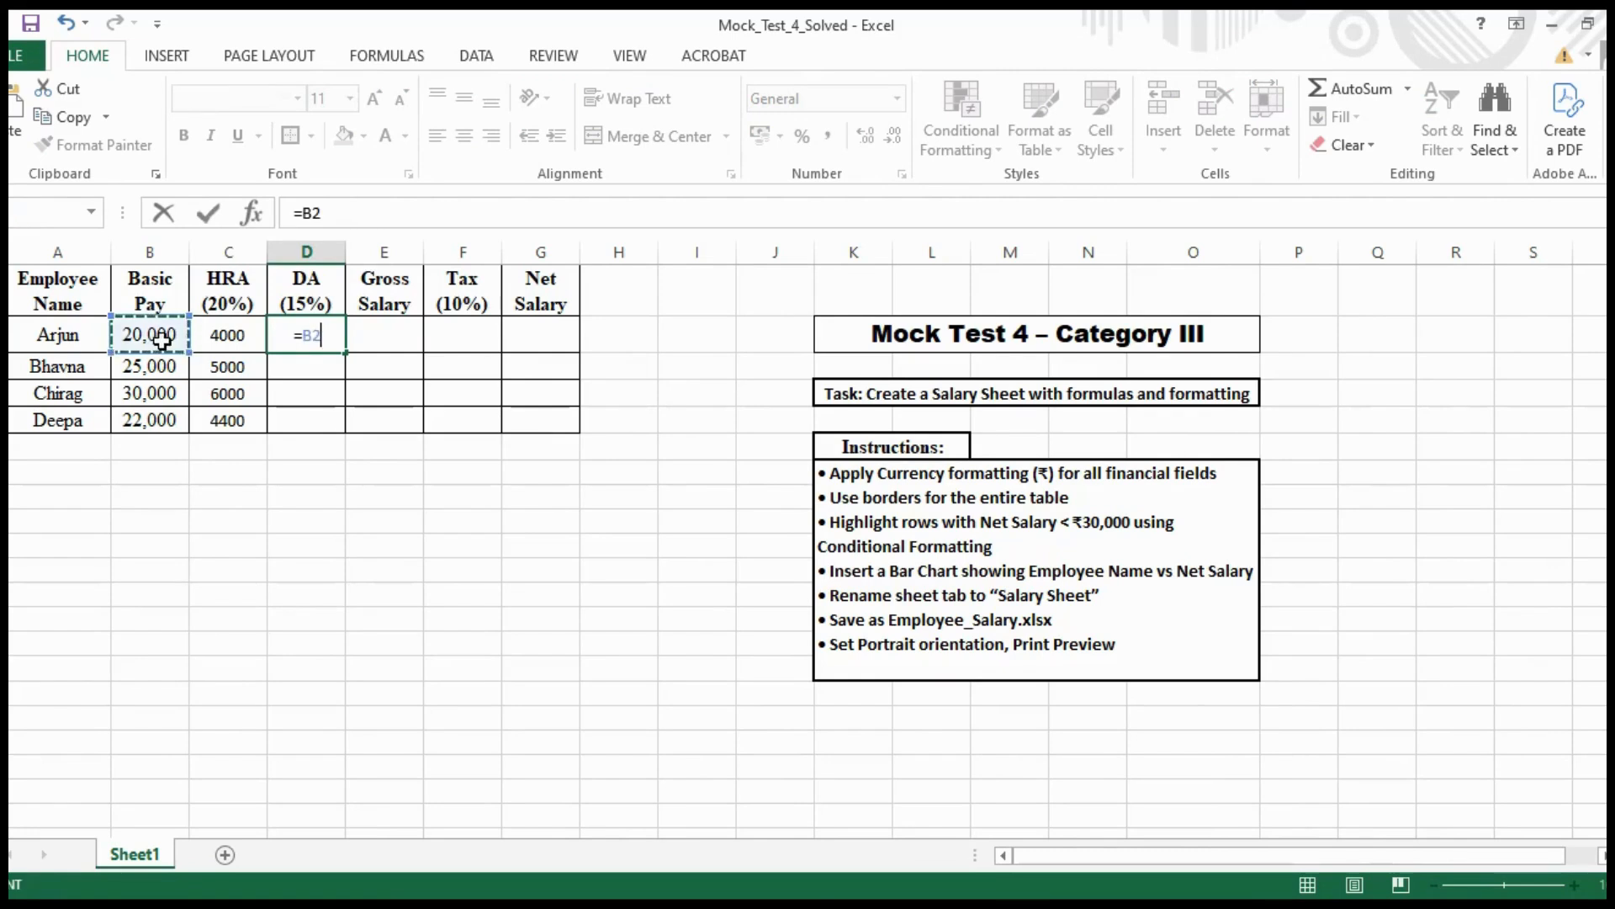
{"action": "type", "text": "*1"}
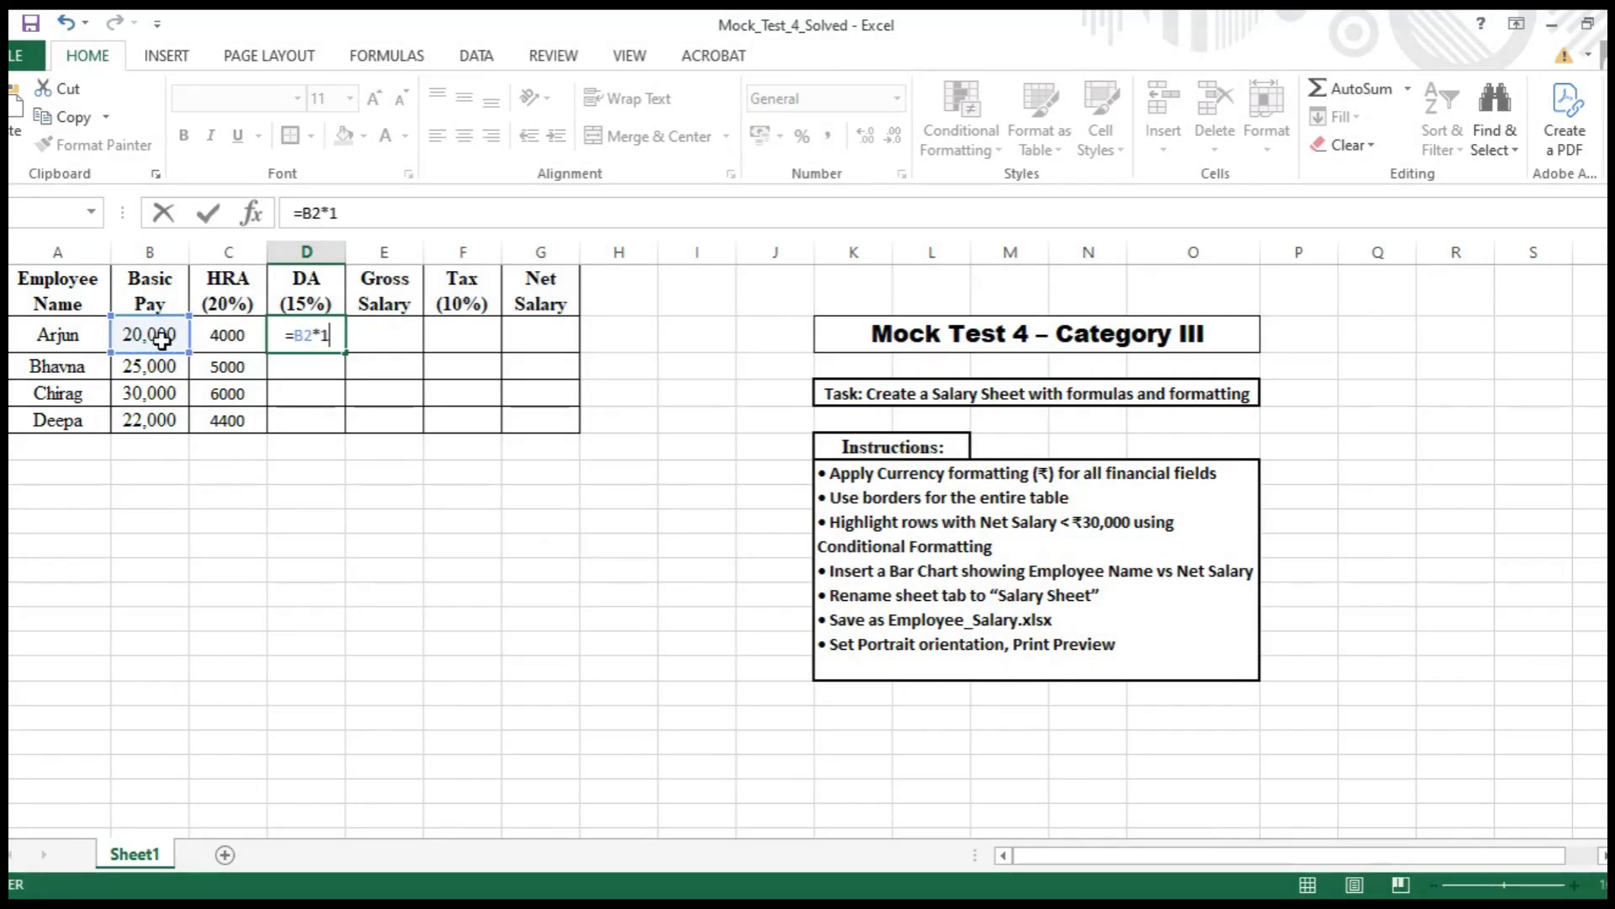
{"action": "type", "text": "5%"}
{"action": "key", "text": "Return"}
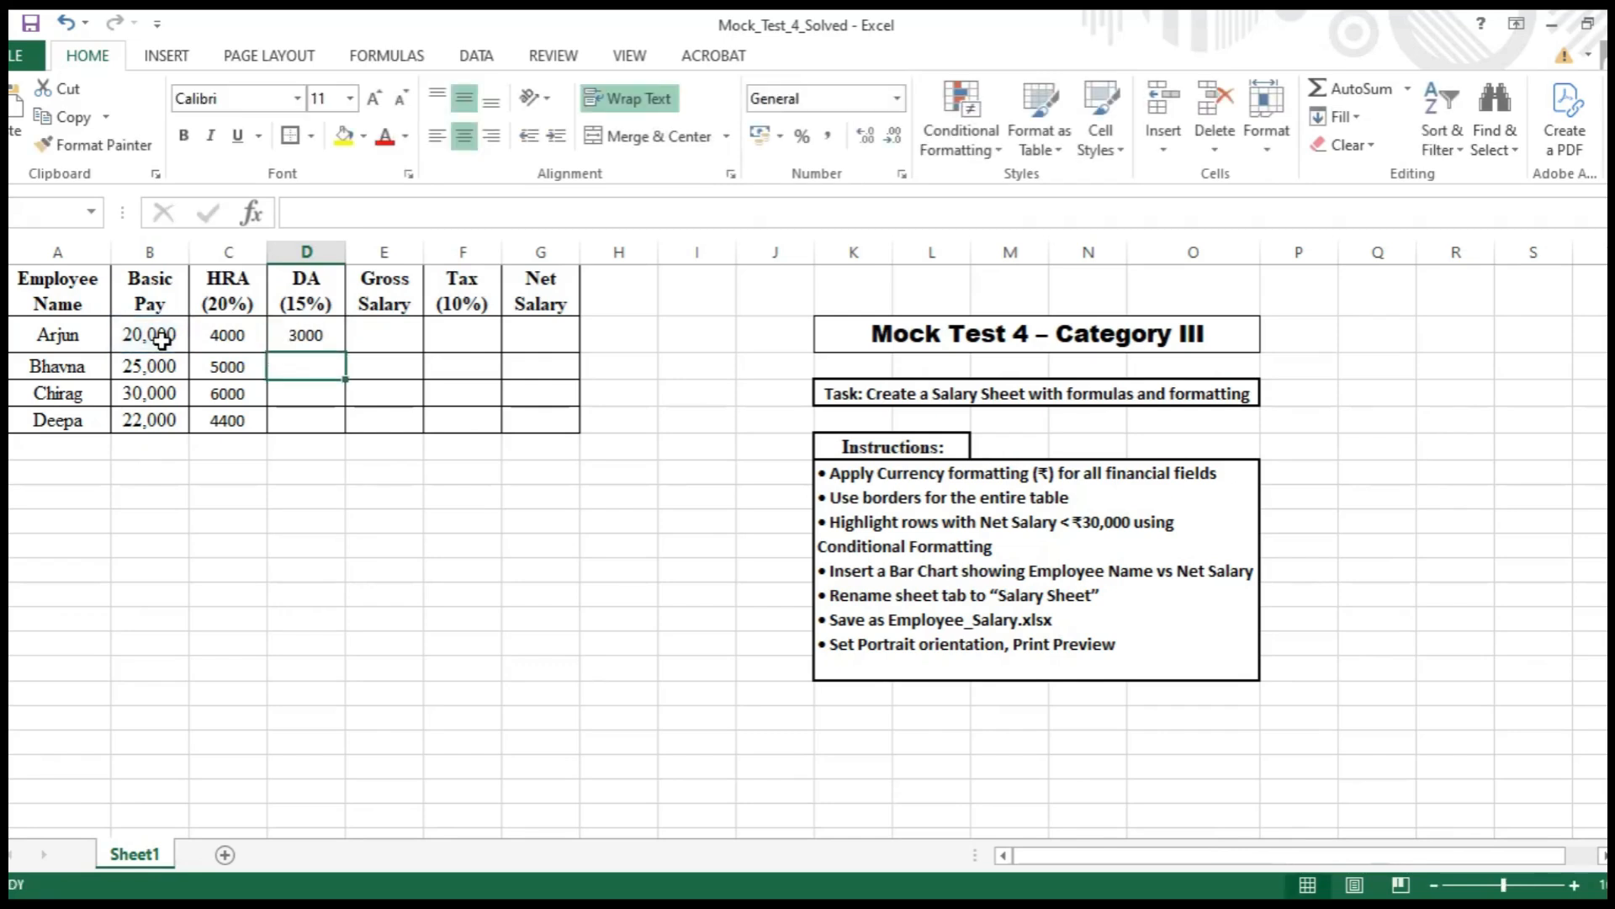
{"action": "left_click", "coordinate": [321, 334]}
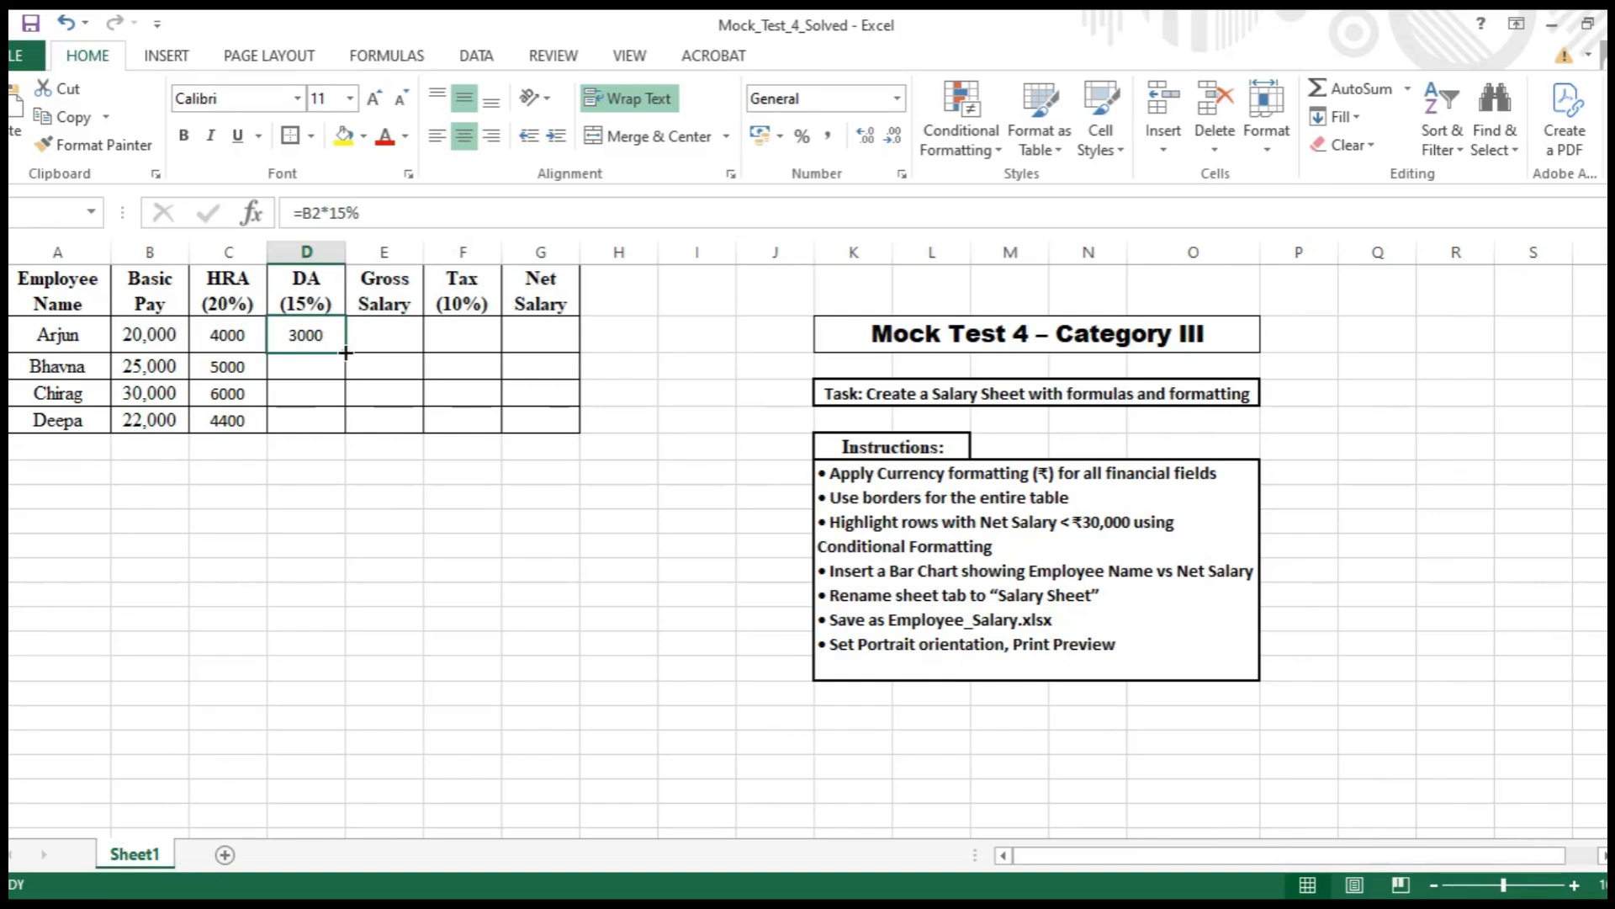
{"action": "left_click_drag", "start_coordinate": [346, 356], "coordinate": [345, 423]}
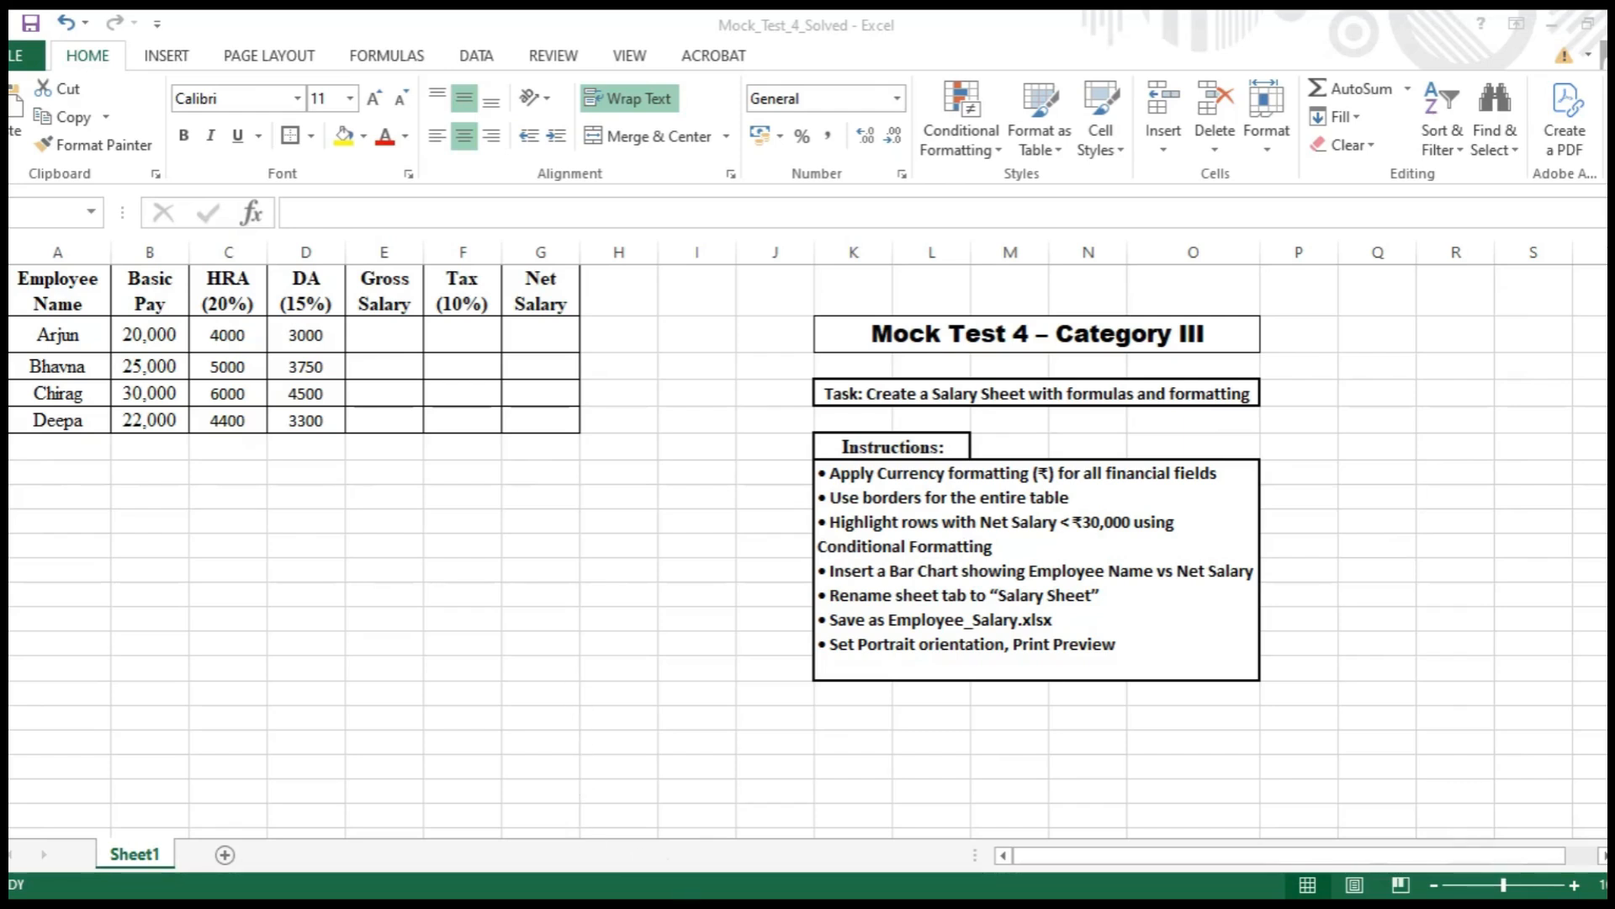
Step: Calculate Gross Salary in E2 with =B2+C2+D2 and fill the formula down through E5
{"action": "left_click", "coordinate": [384, 335]}
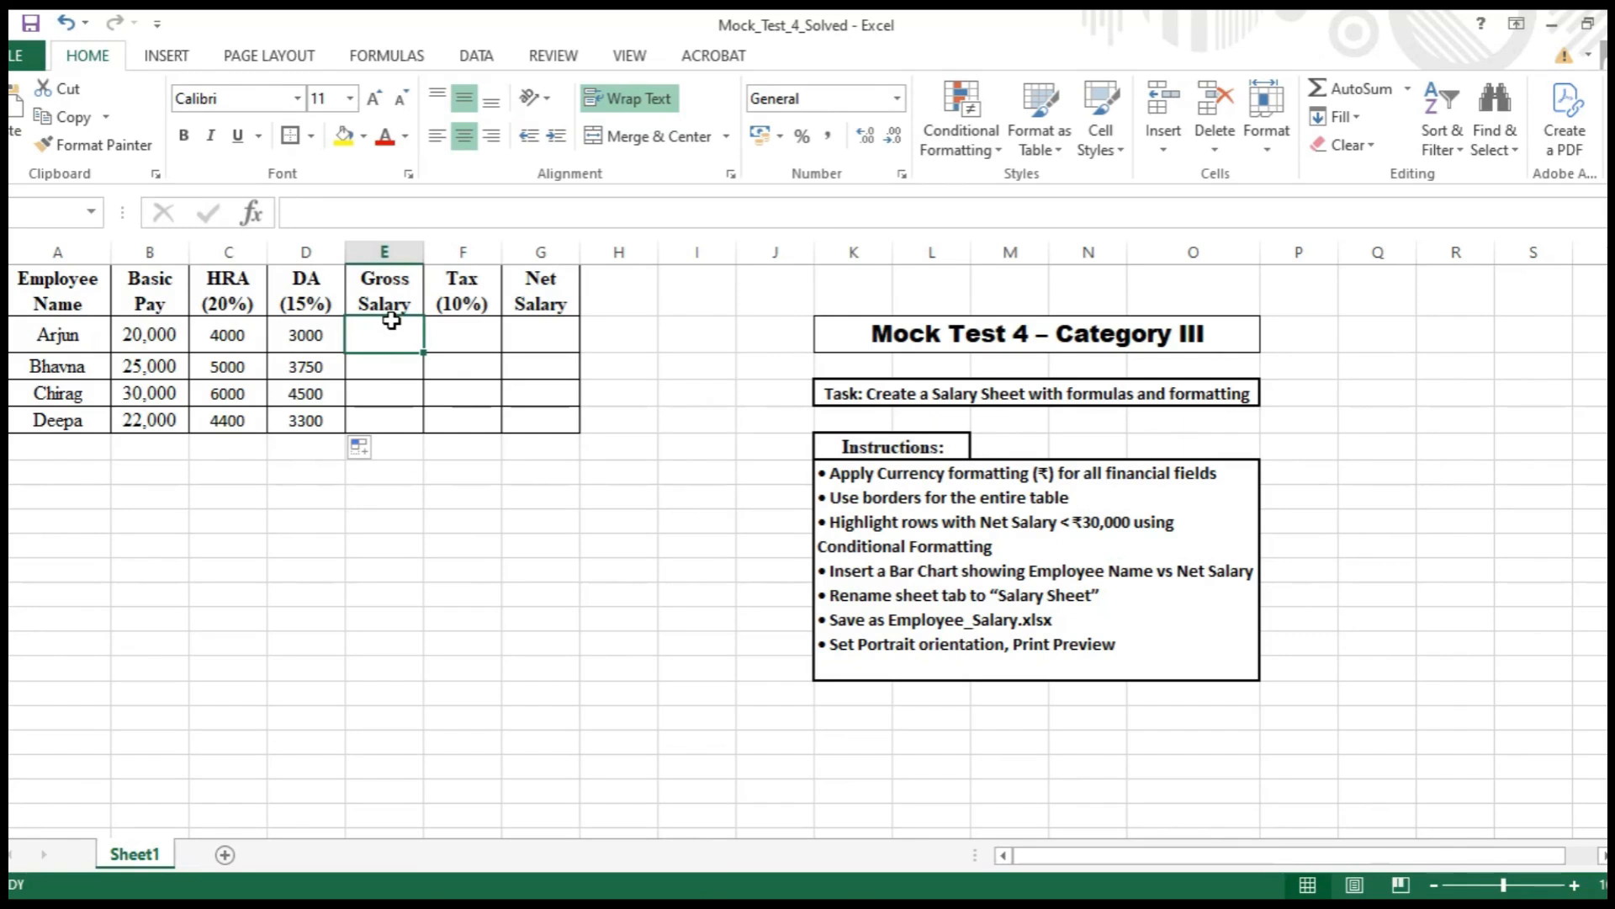
{"action": "type", "text": "="}
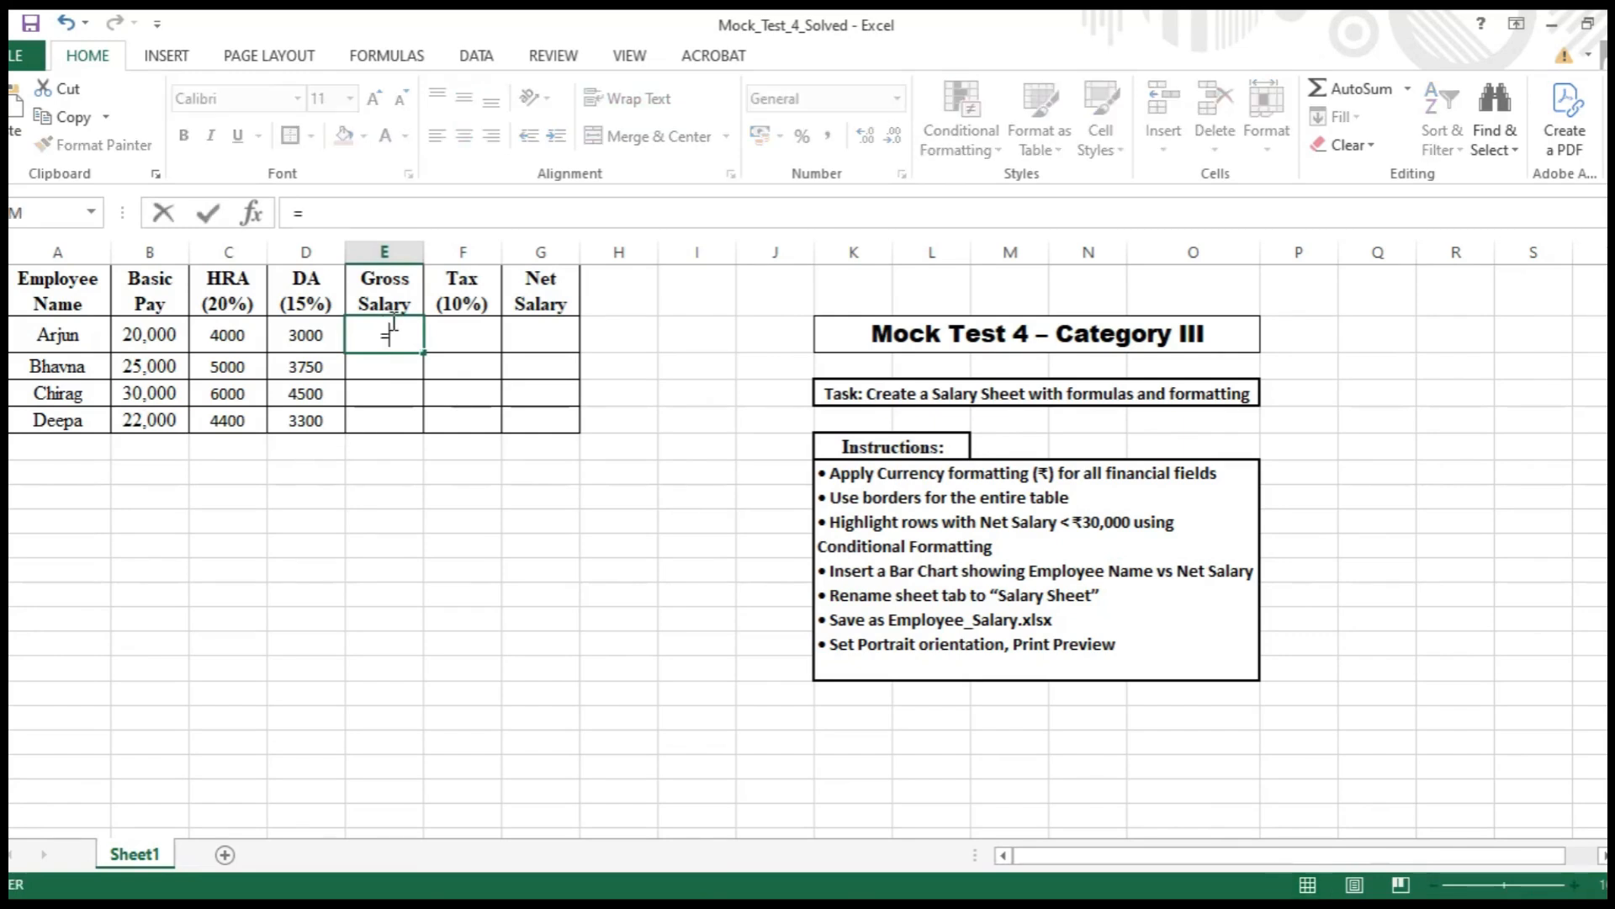
{"action": "left_click", "coordinate": [179, 340]}
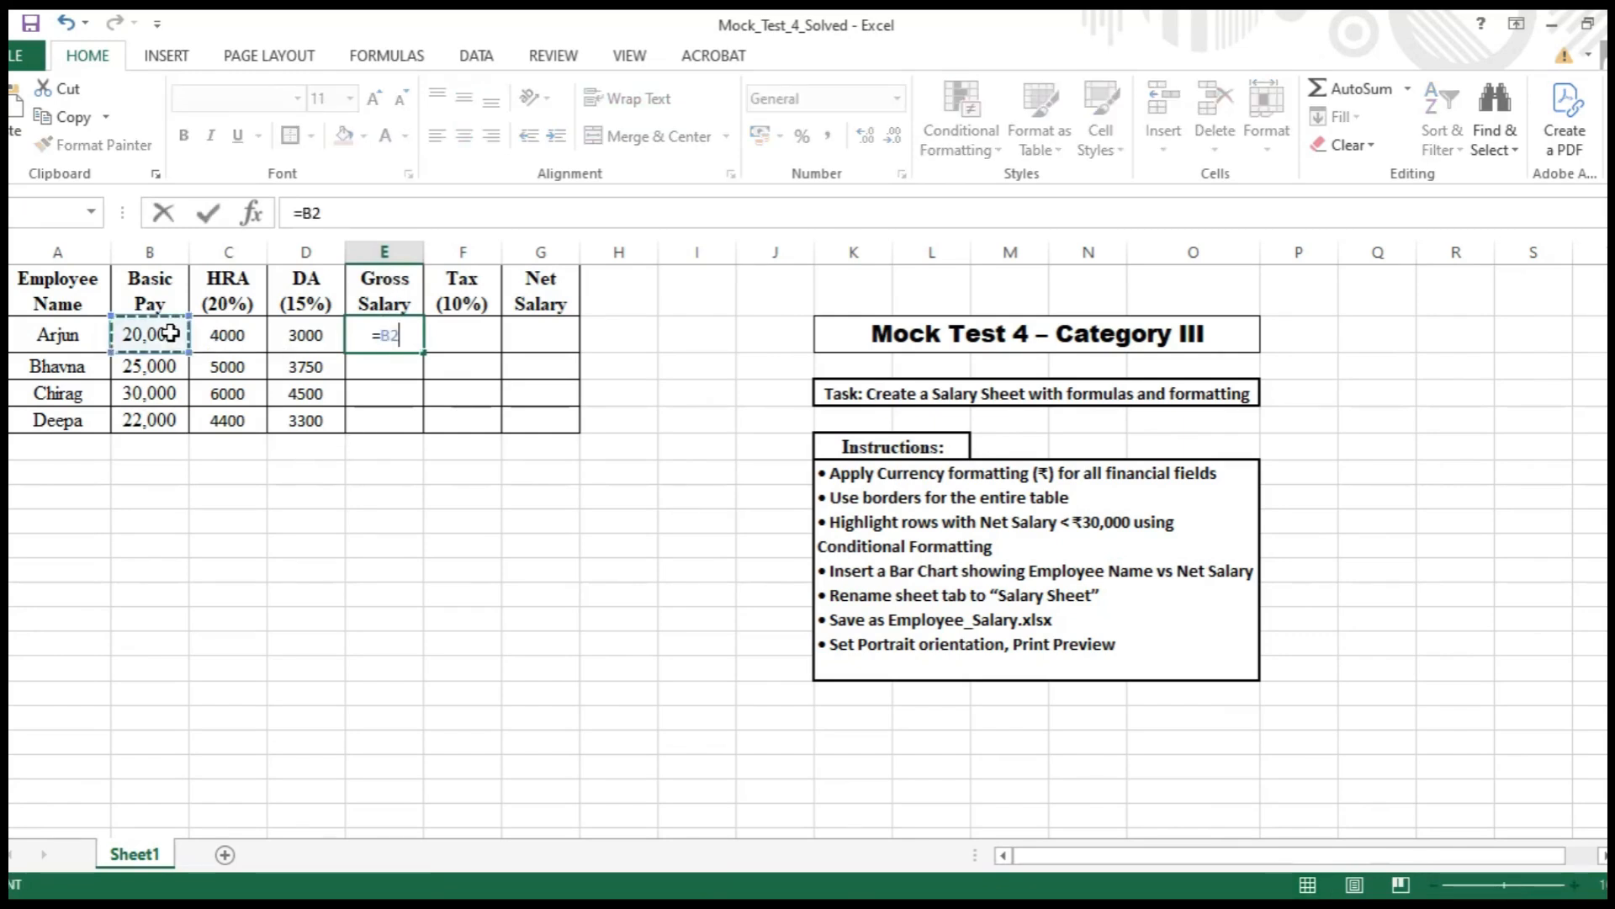
{"action": "type", "text": "+"}
{"action": "left_click", "coordinate": [220, 336]}
{"action": "type", "text": "+"}
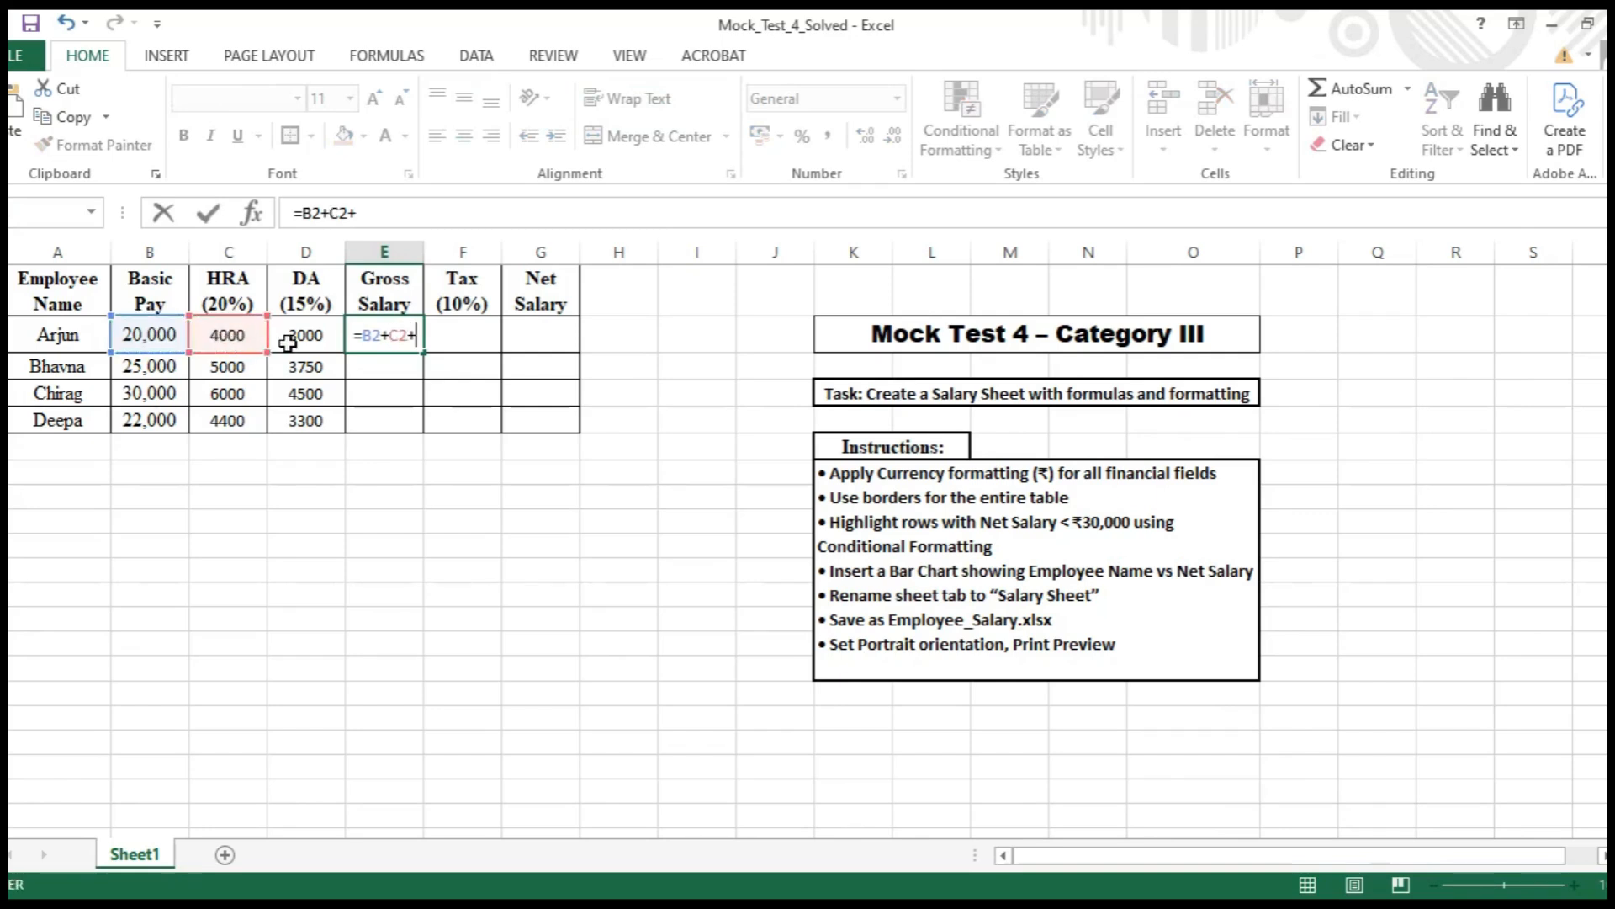
{"action": "left_click", "coordinate": [288, 341]}
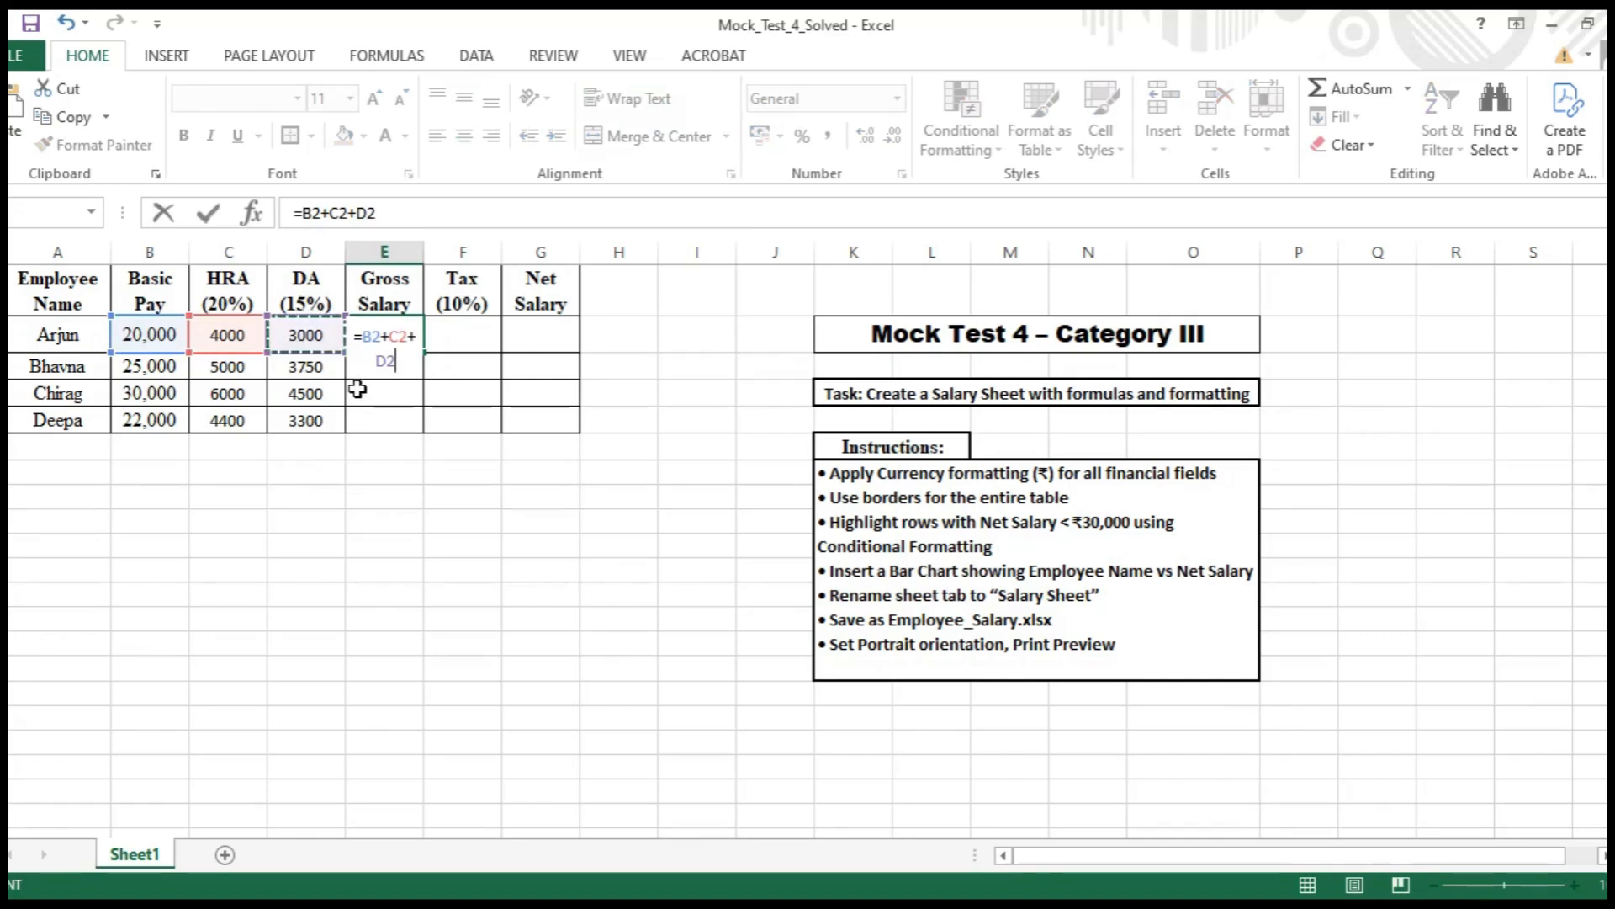
{"action": "key", "text": "Return"}
{"action": "left_click", "coordinate": [371, 334]}
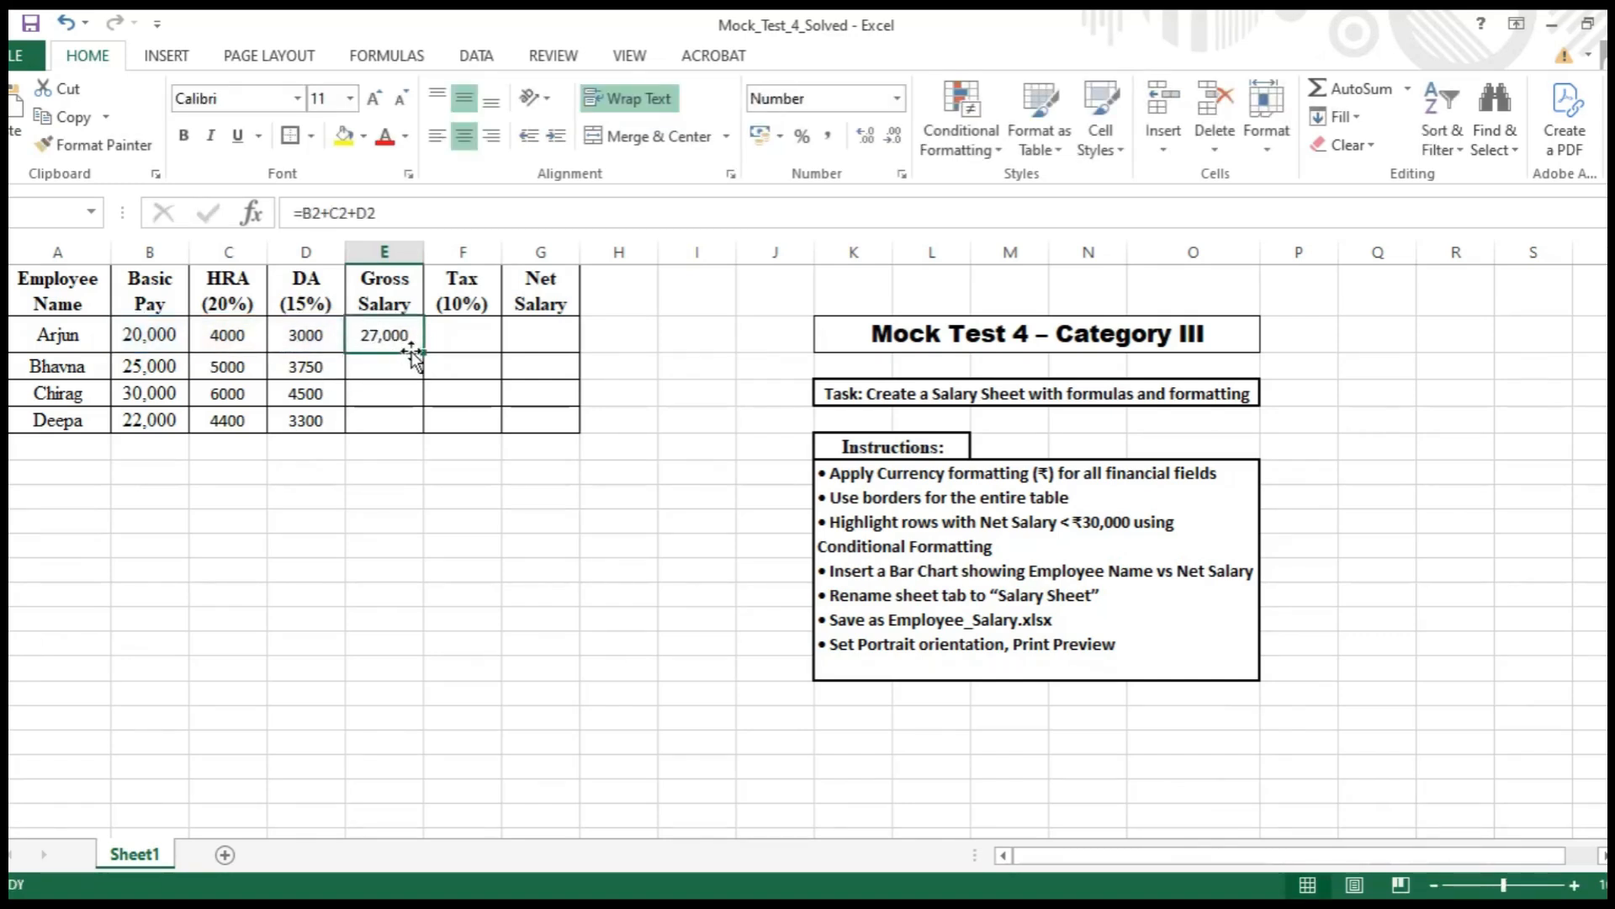
{"action": "left_click_drag", "start_coordinate": [423, 353], "coordinate": [421, 432]}
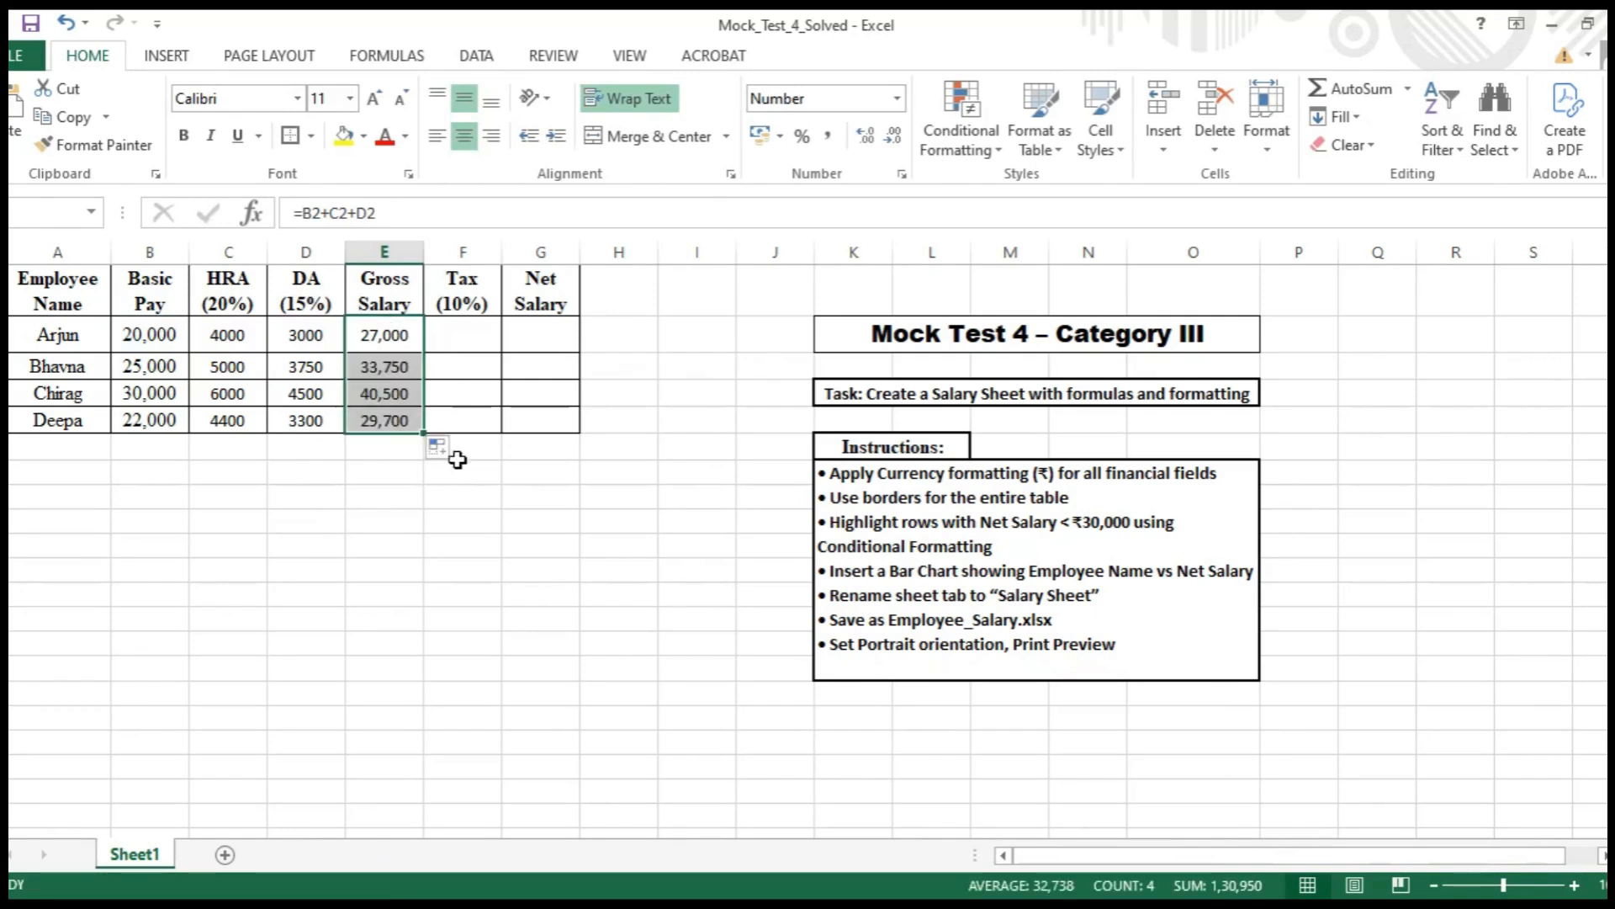
Step: Calculate Tax in F2 as 10% of gross salary with =E2*10% and fill it down through F5
{"action": "left_click", "coordinate": [469, 343]}
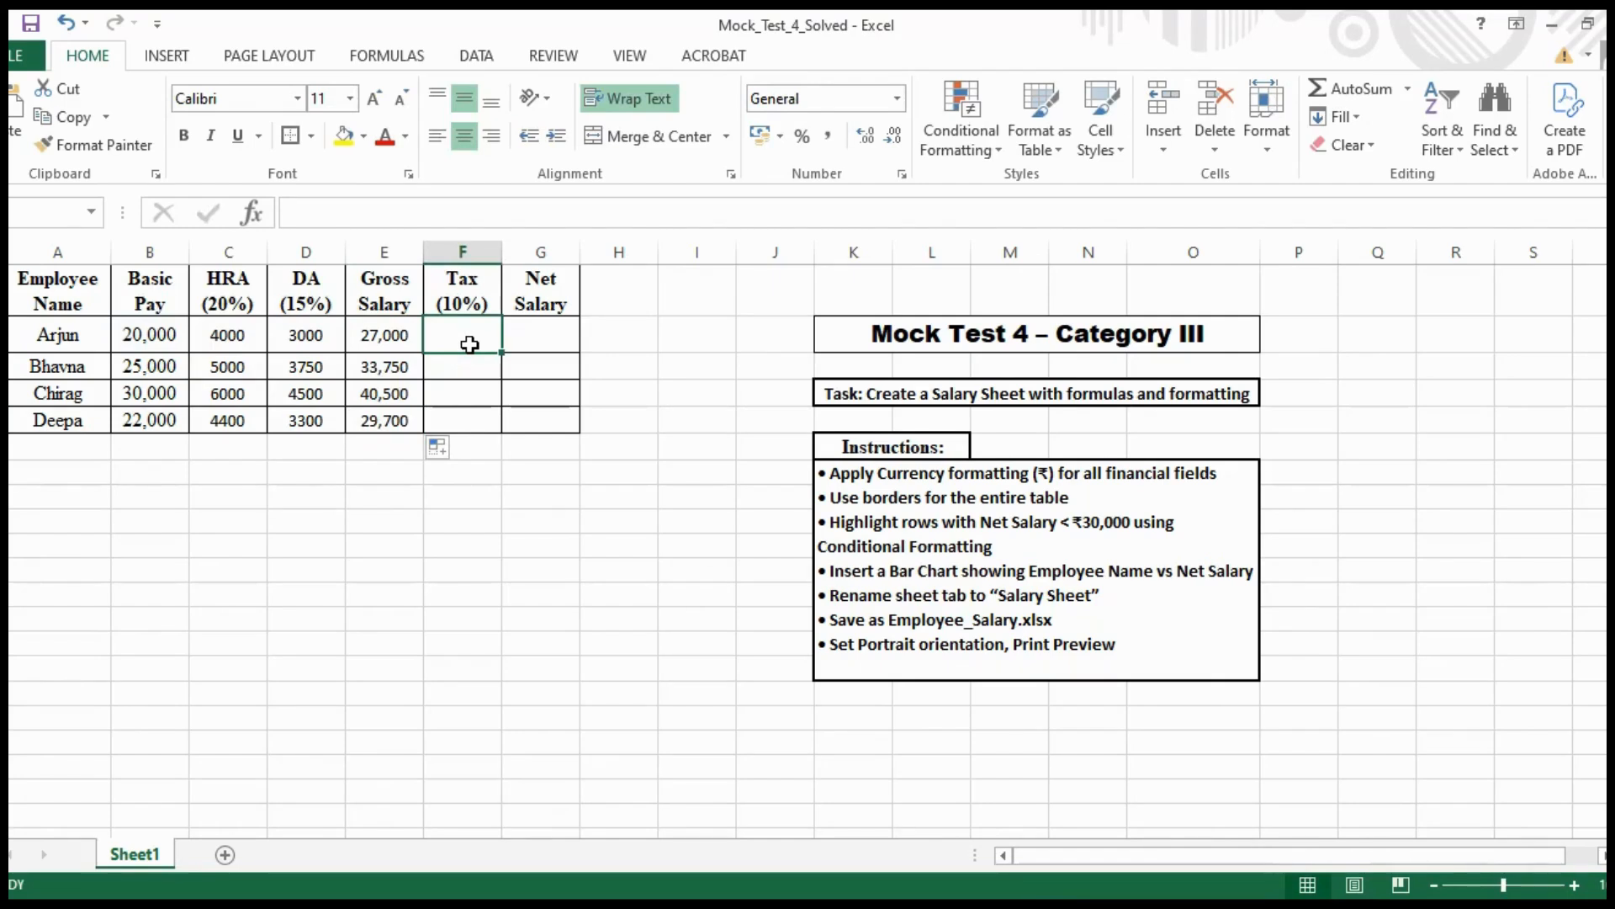
{"action": "type", "text": "="}
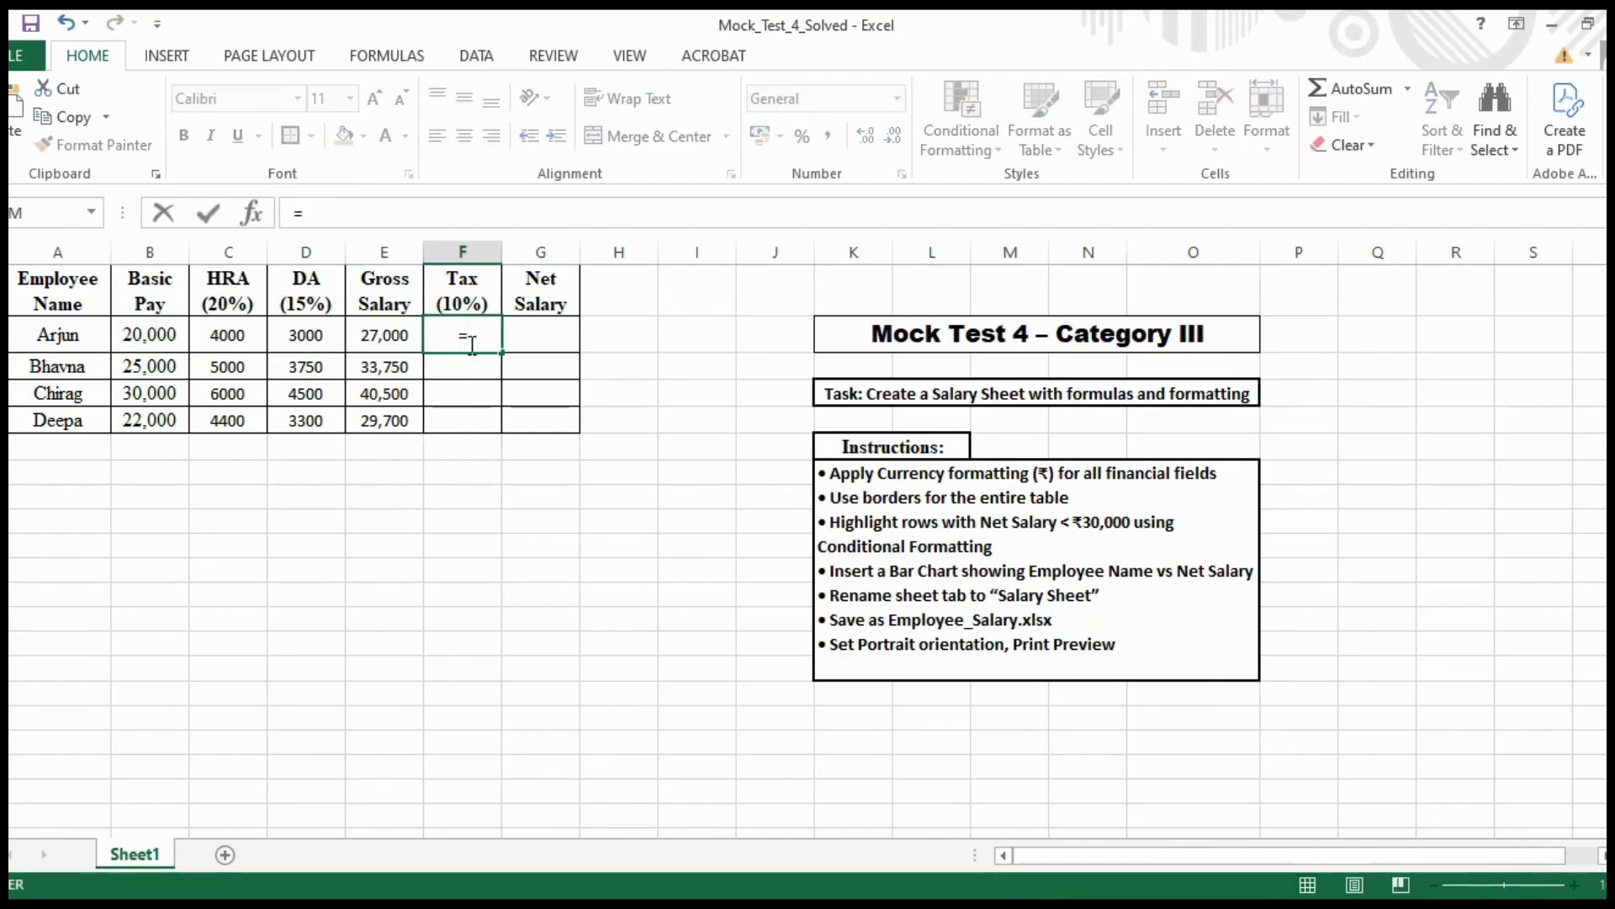
{"action": "left_click", "coordinate": [388, 335]}
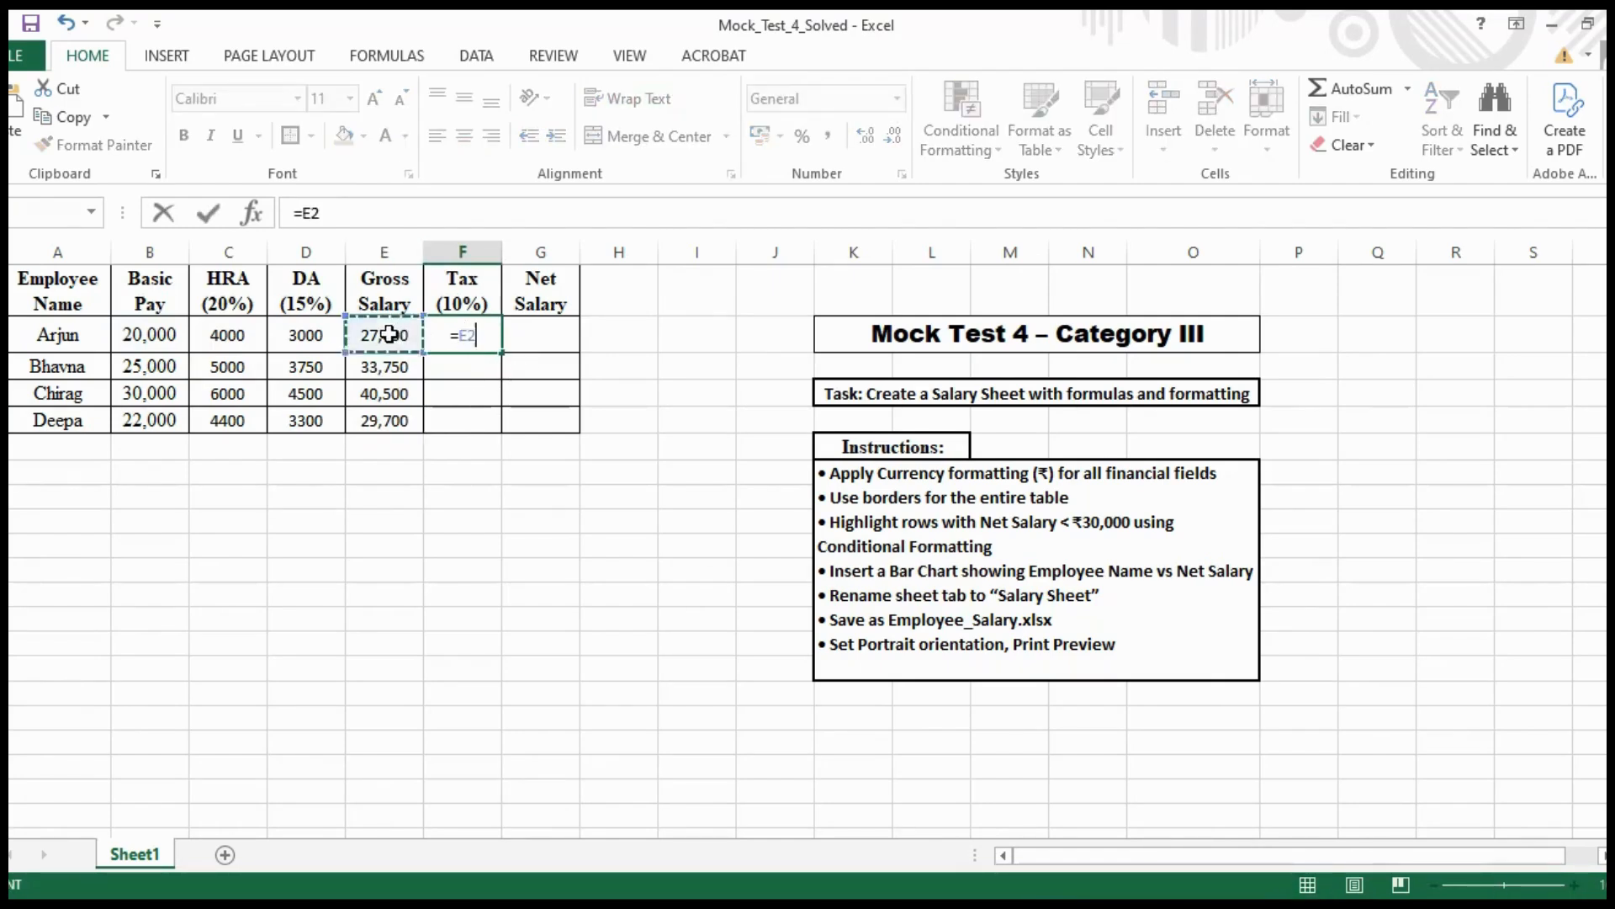
{"action": "type", "text": "*1"}
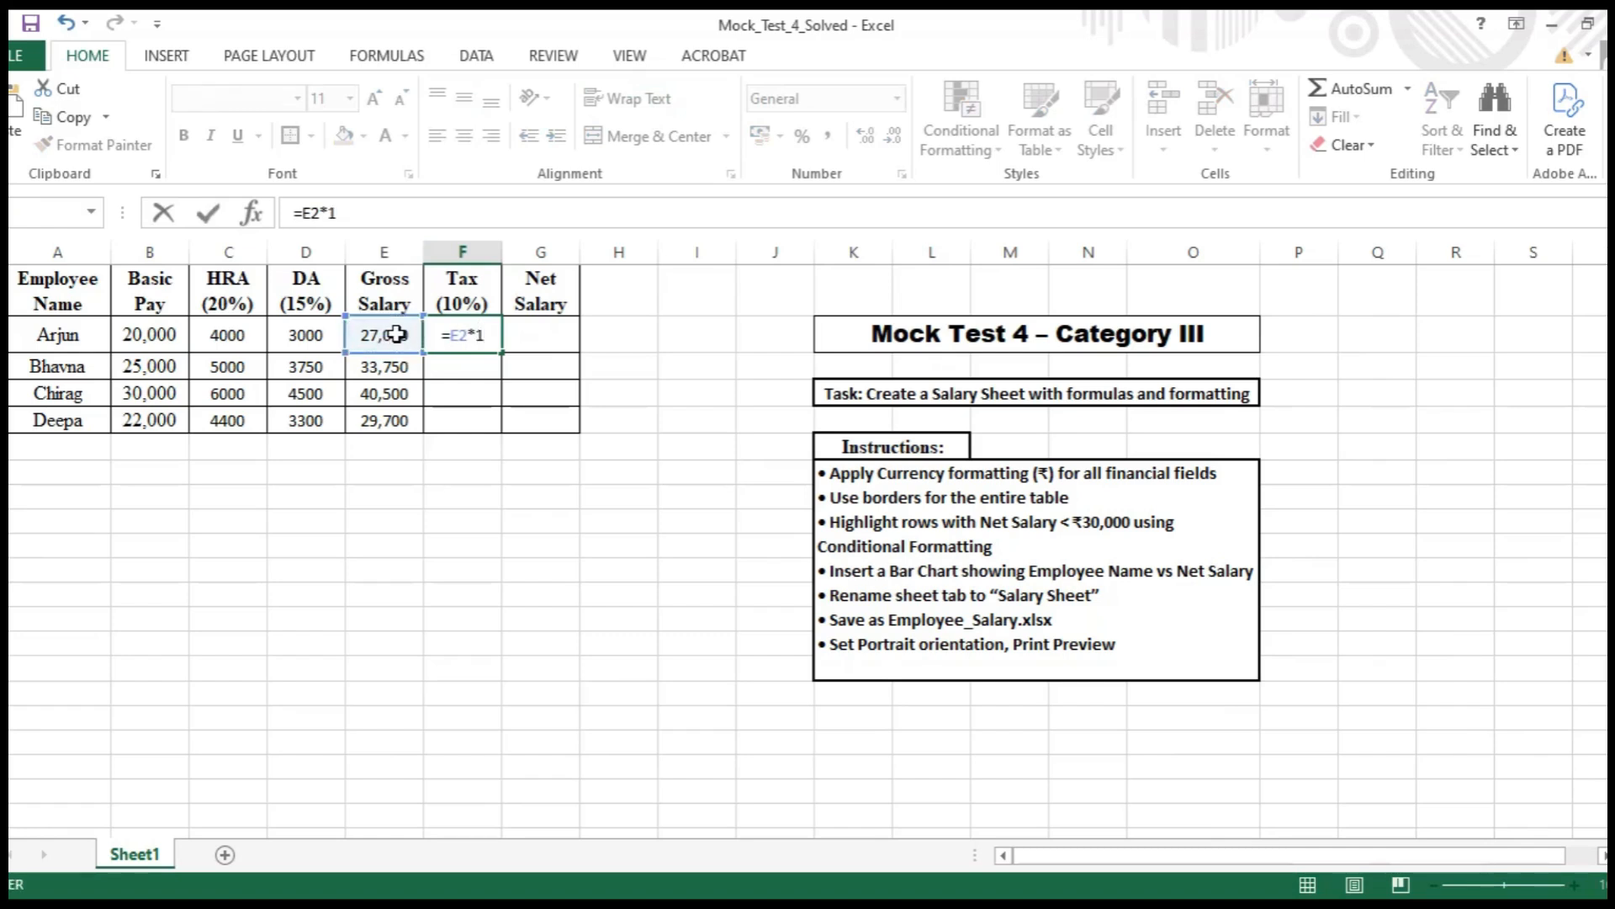
{"action": "type", "text": "0%"}
{"action": "key", "text": "Return"}
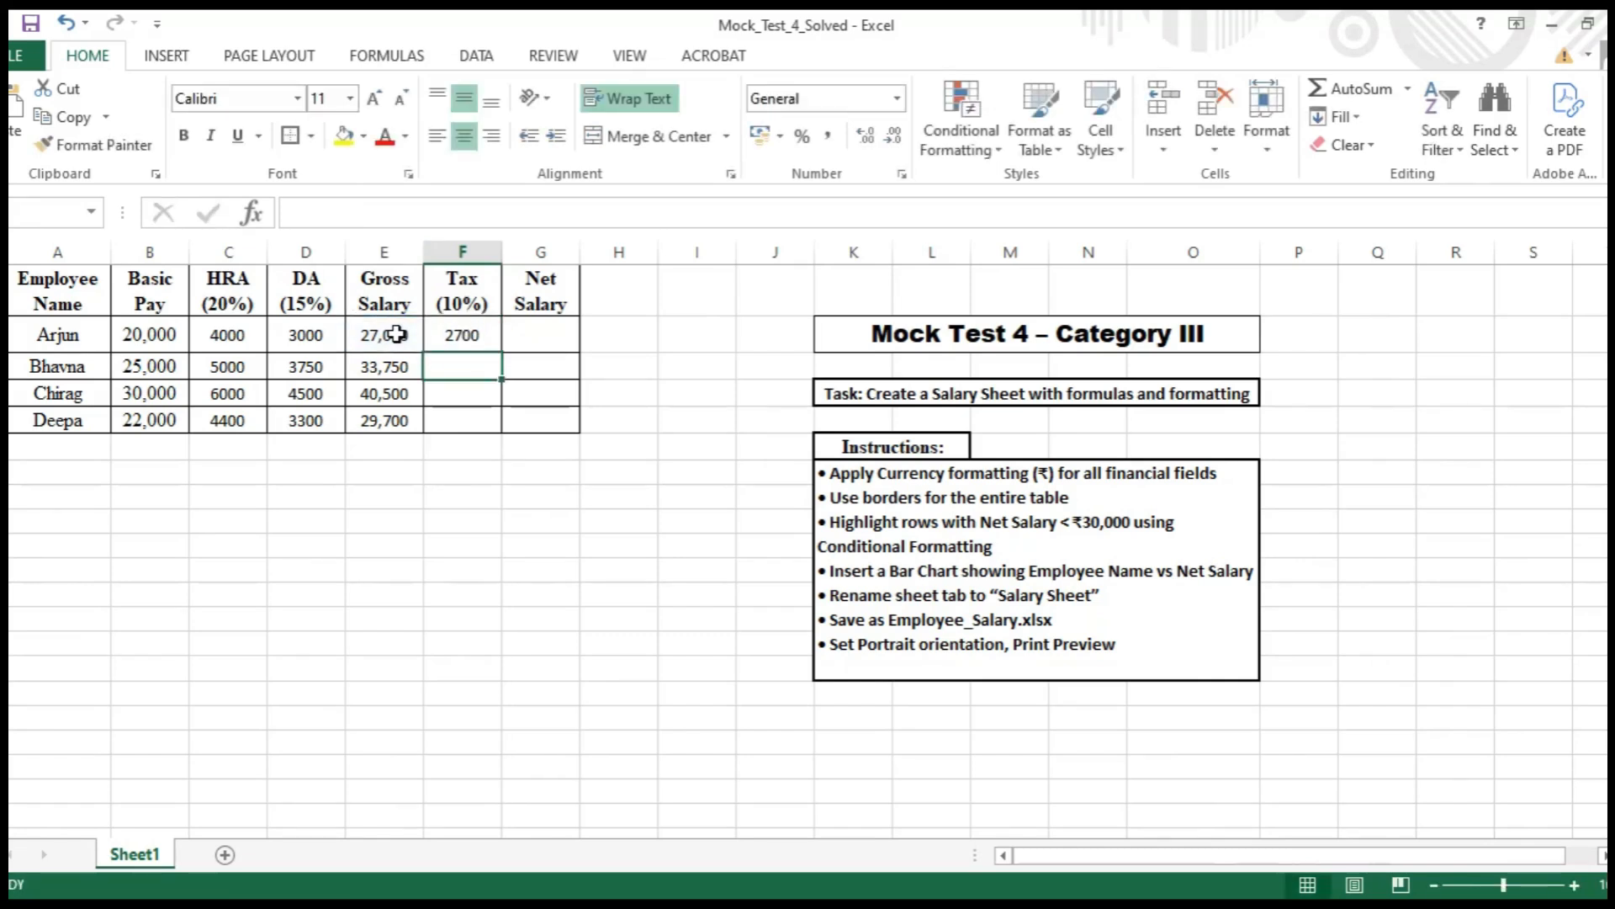
{"action": "left_click", "coordinate": [485, 337]}
{"action": "left_click_drag", "start_coordinate": [502, 353], "coordinate": [505, 423]}
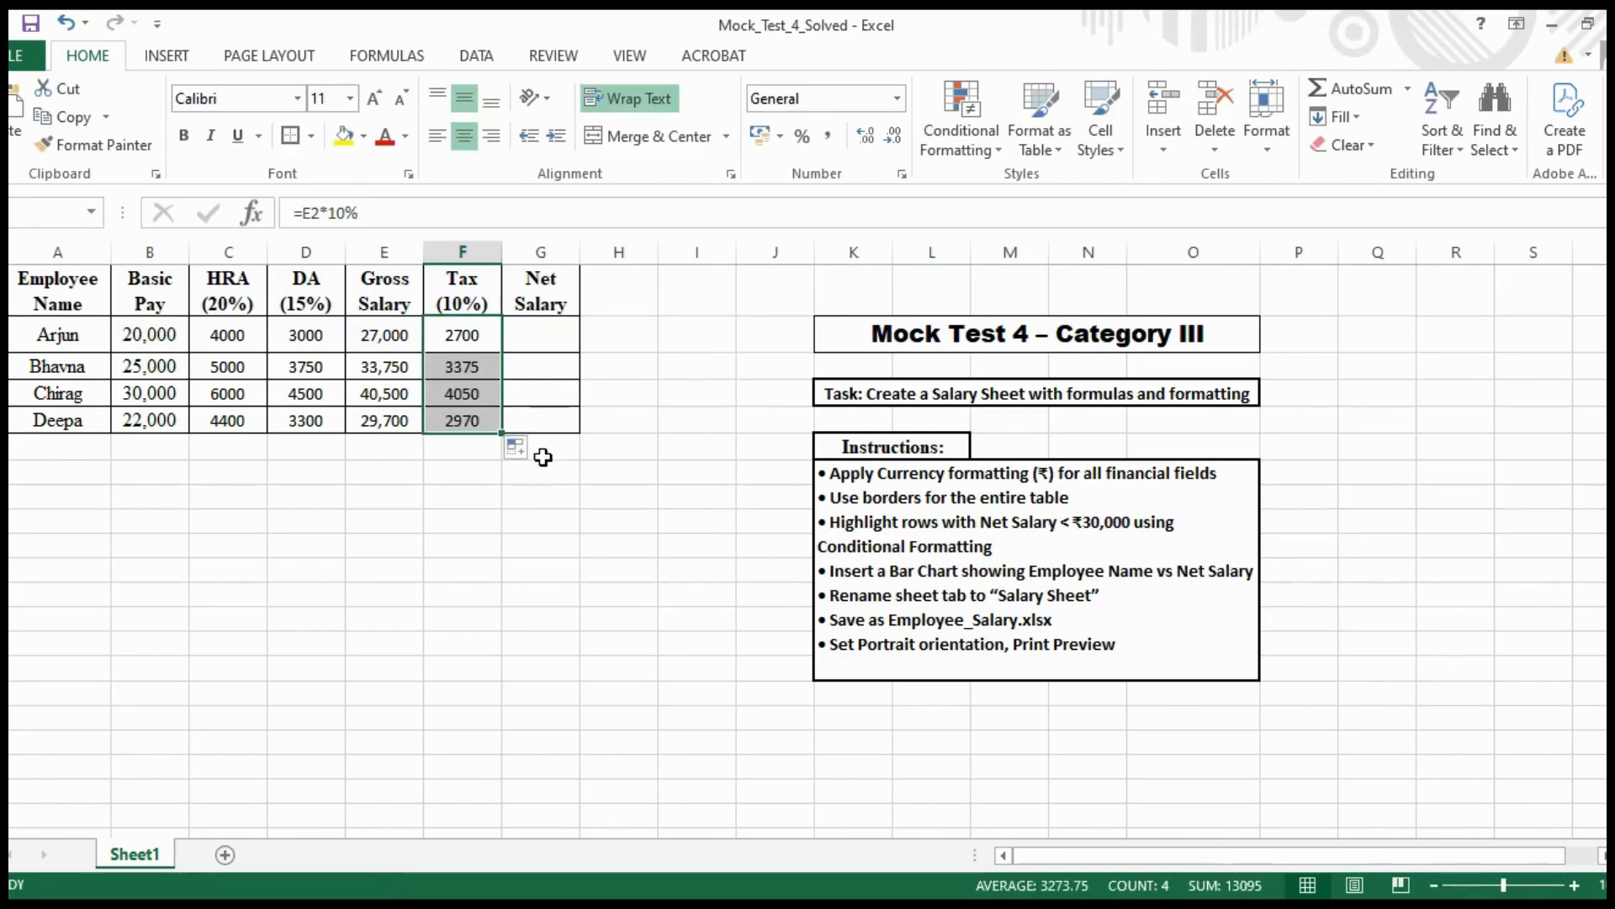
Step: Calculate Net Salary in G2 with the formula =E2-F2 and fill it down to all four employees through G5
{"action": "left_click", "coordinate": [549, 334]}
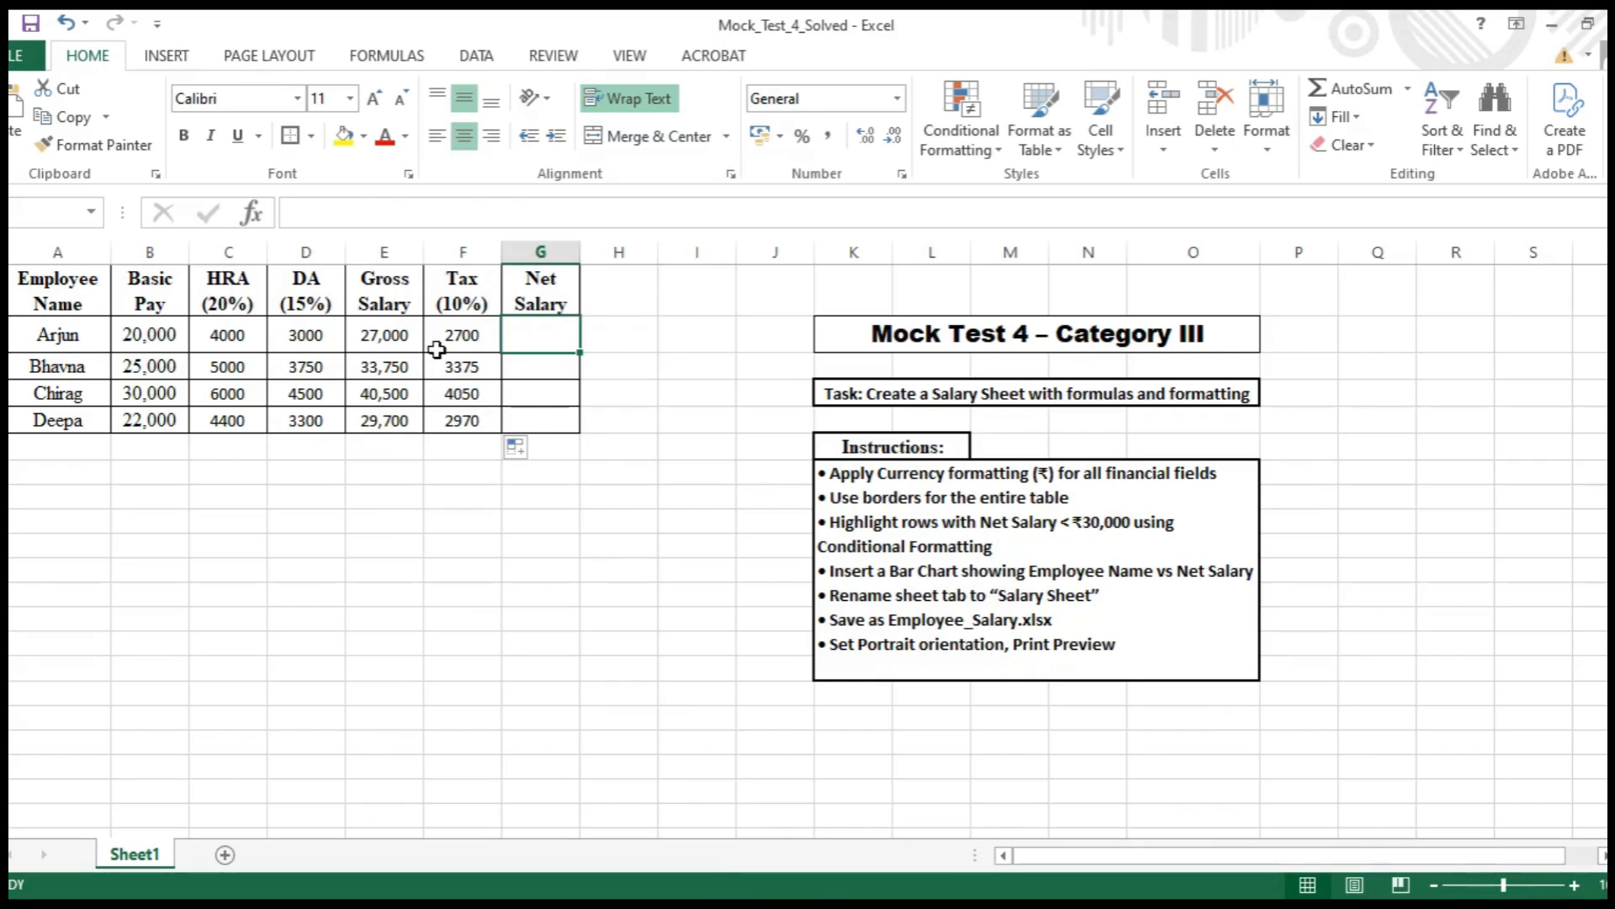
{"action": "left_click", "coordinate": [402, 345]}
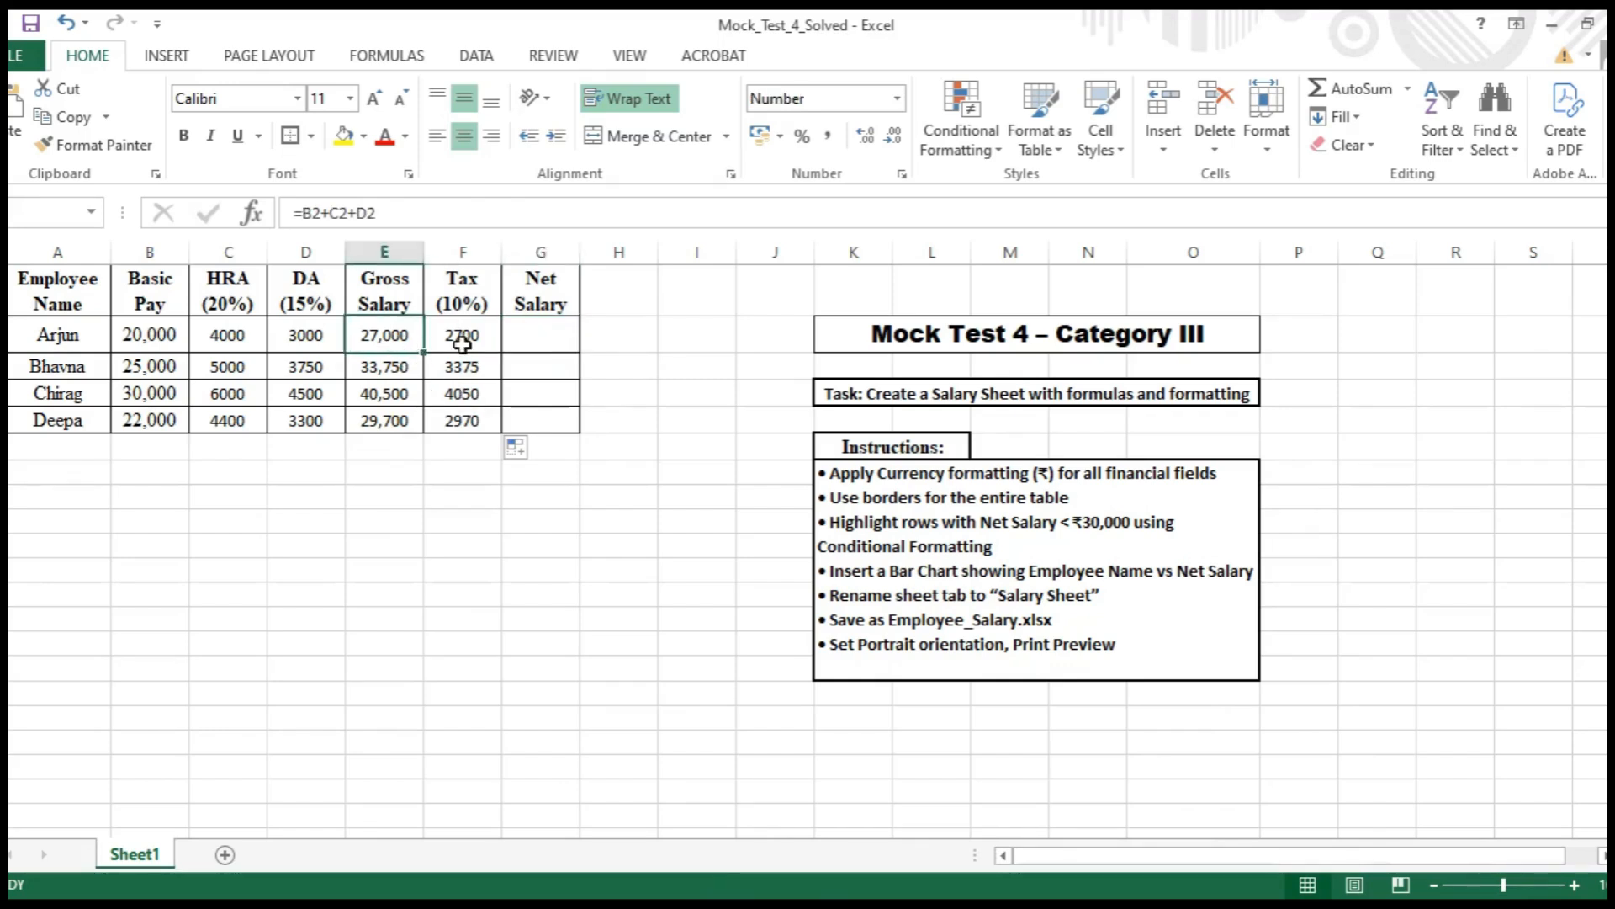
{"action": "left_click", "coordinate": [528, 345]}
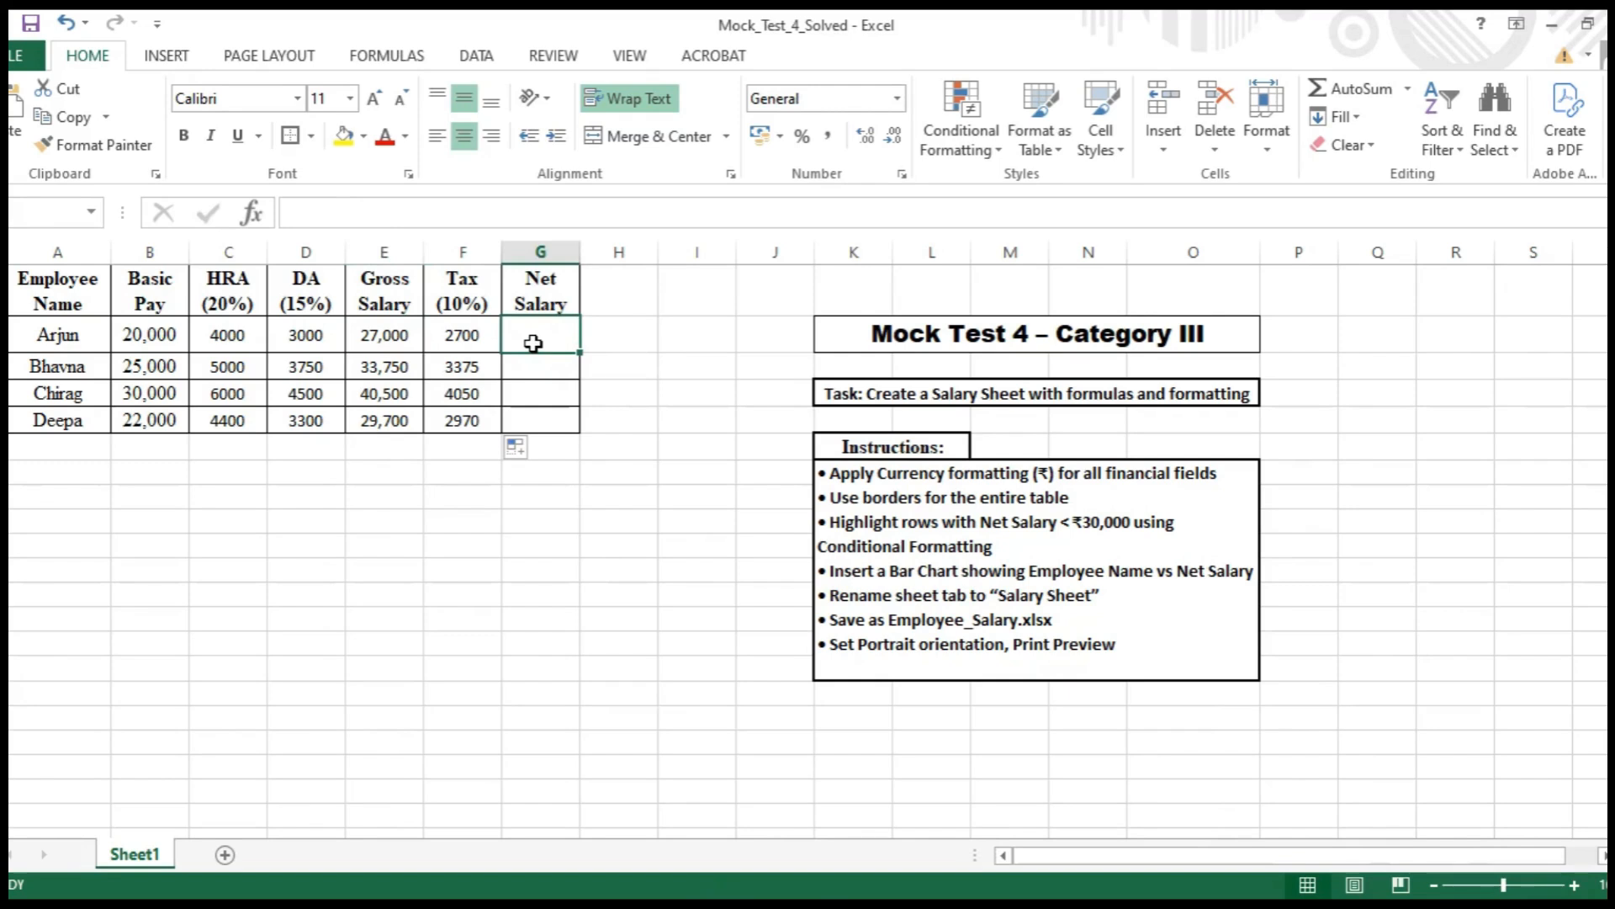
{"action": "type", "text": "="}
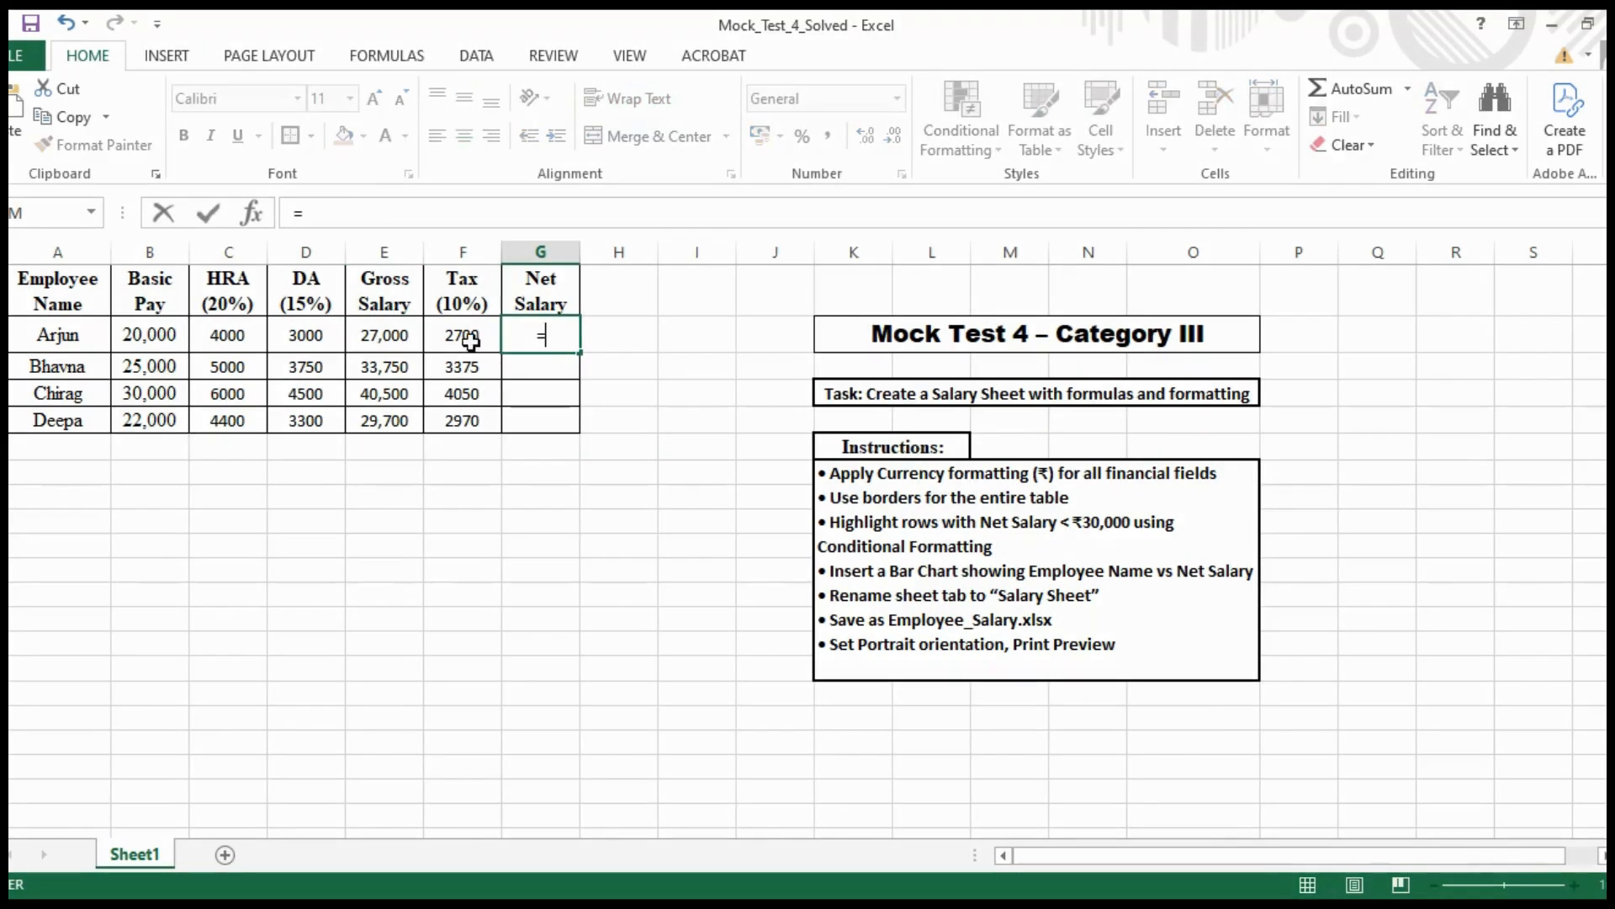
{"action": "left_click", "coordinate": [380, 340]}
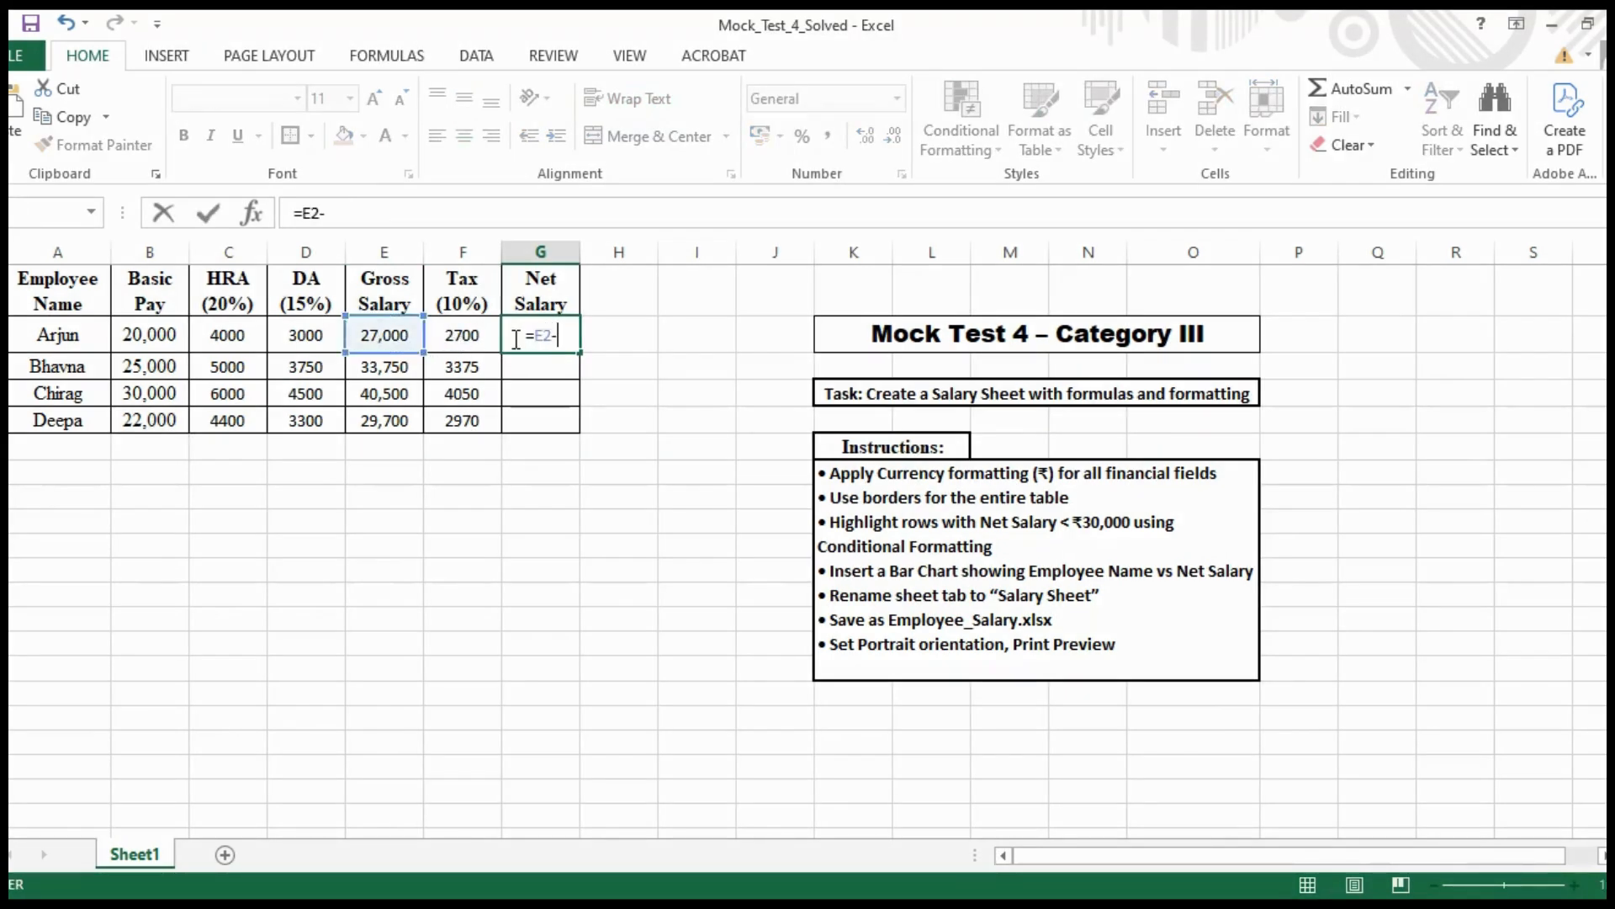
{"action": "type", "text": "-"}
{"action": "left_click", "coordinate": [461, 336]}
{"action": "key", "text": "Return"}
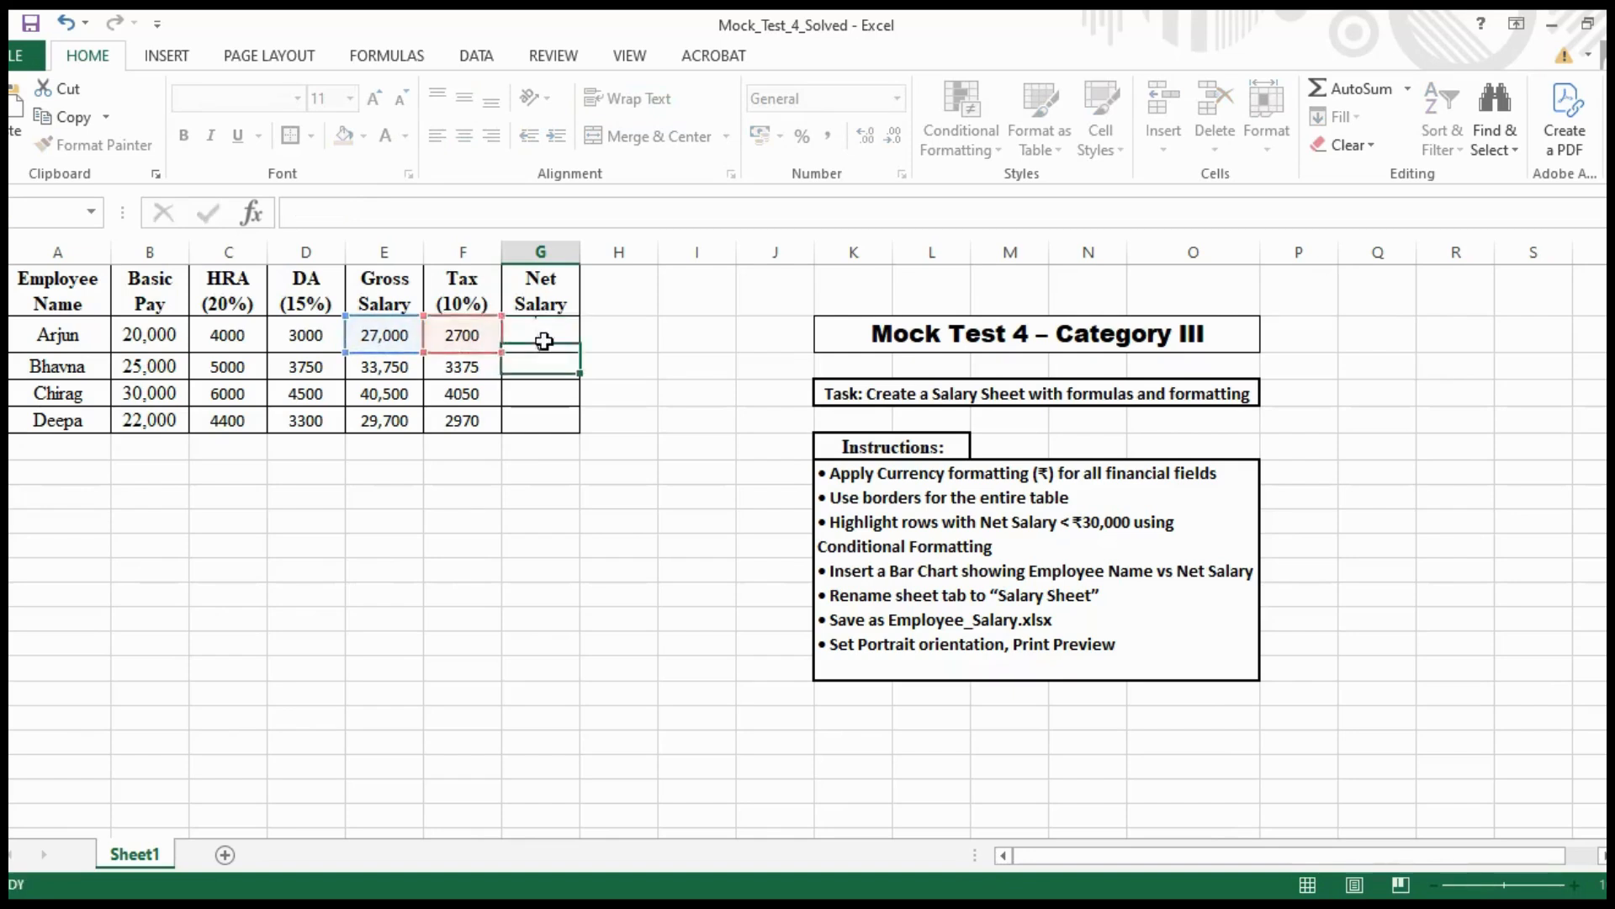
{"action": "left_click", "coordinate": [545, 335]}
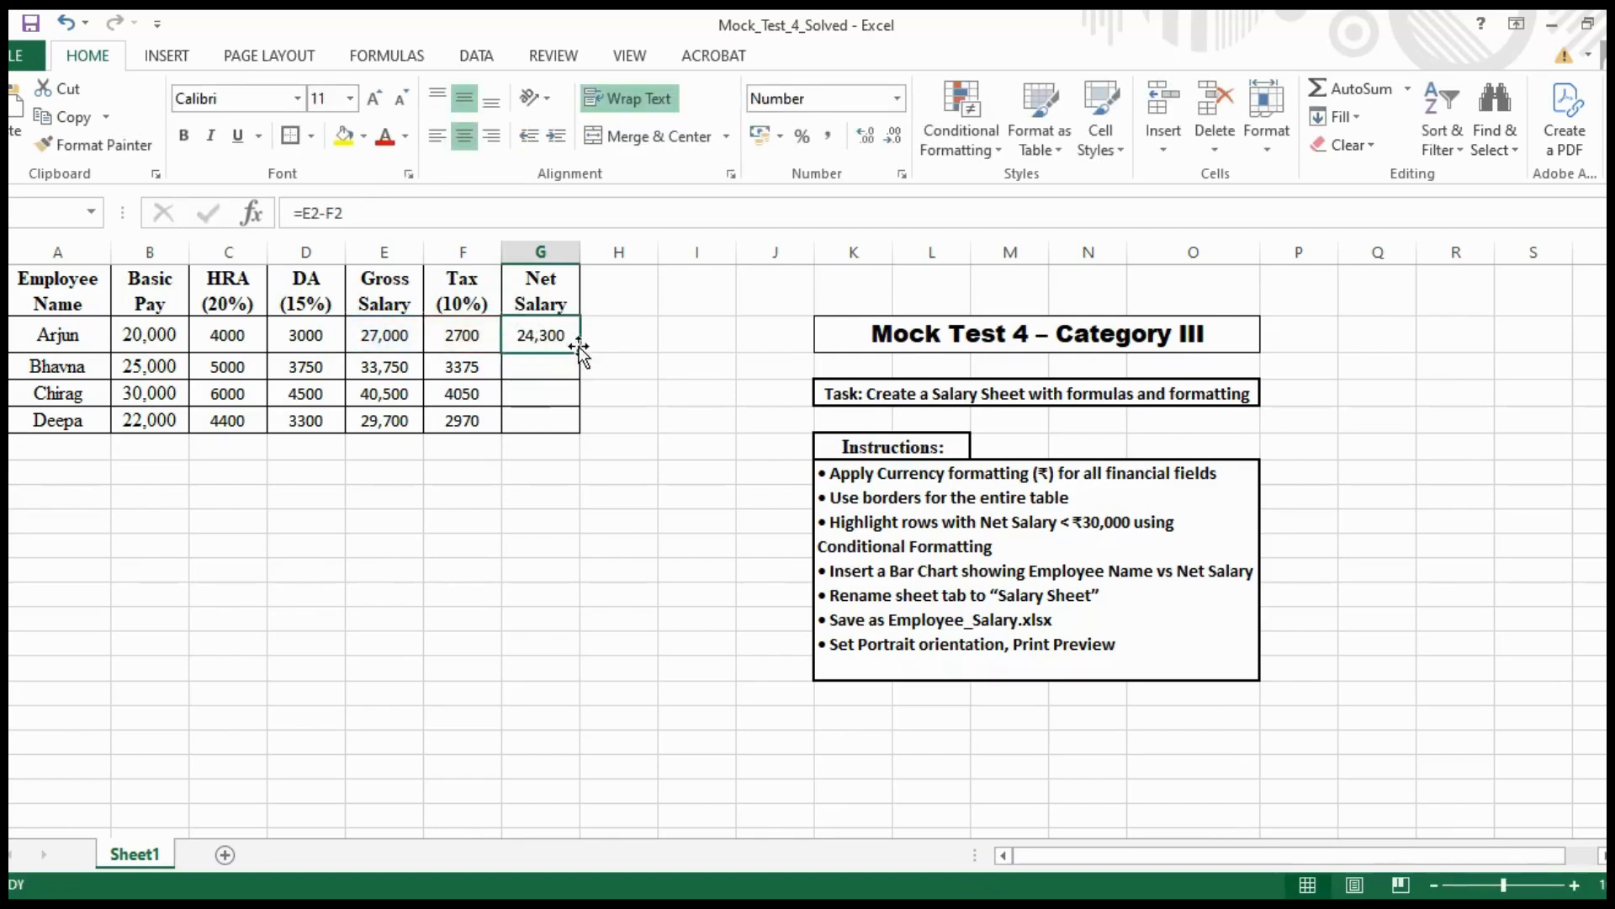
{"action": "left_click_drag", "start_coordinate": [580, 352], "coordinate": [579, 433]}
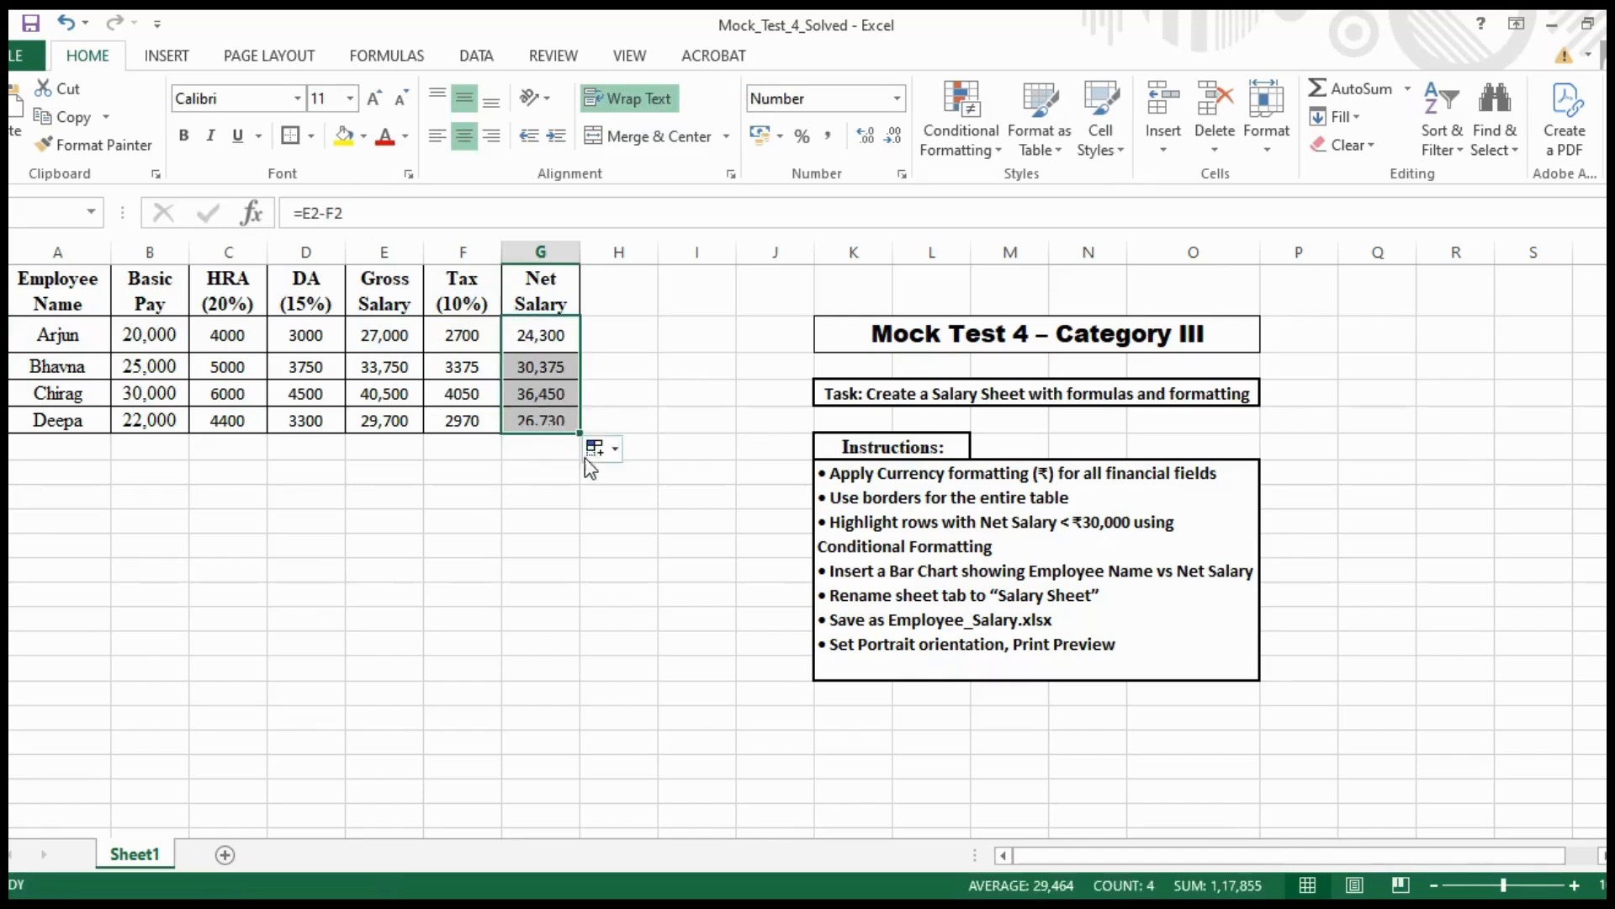
{"action": "left_click", "coordinate": [520, 578]}
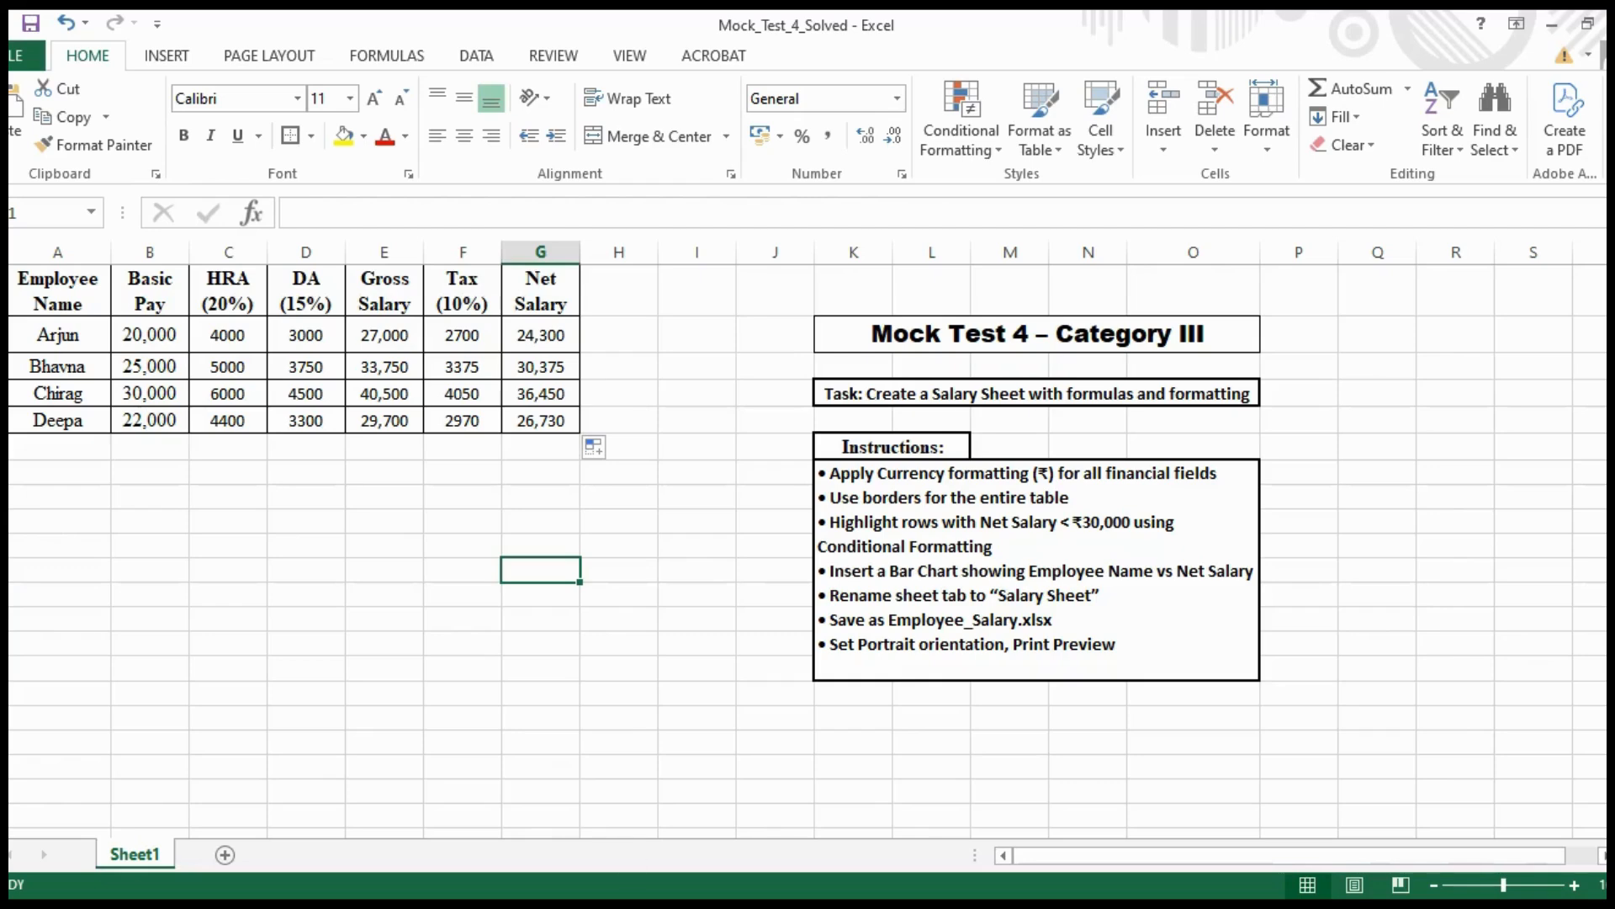
Step: Format the financial values in B2:G5 as Currency with the ₹ symbol and 0 decimal places
{"action": "left_click", "coordinate": [717, 902]}
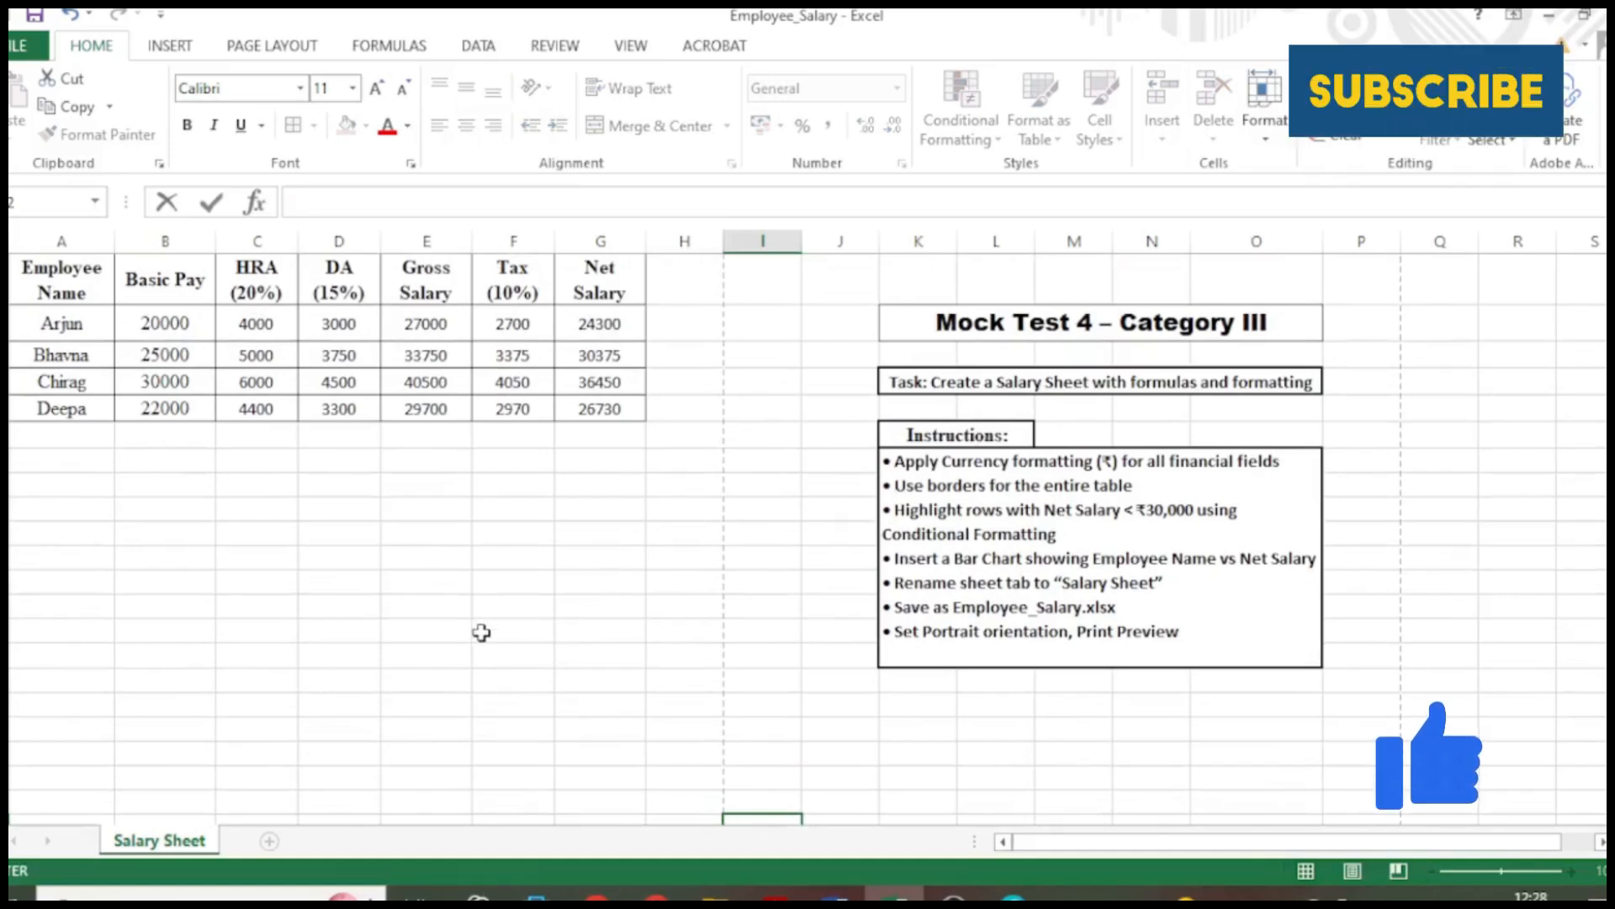
{"action": "left_click_drag", "start_coordinate": [151, 311], "coordinate": [589, 412]}
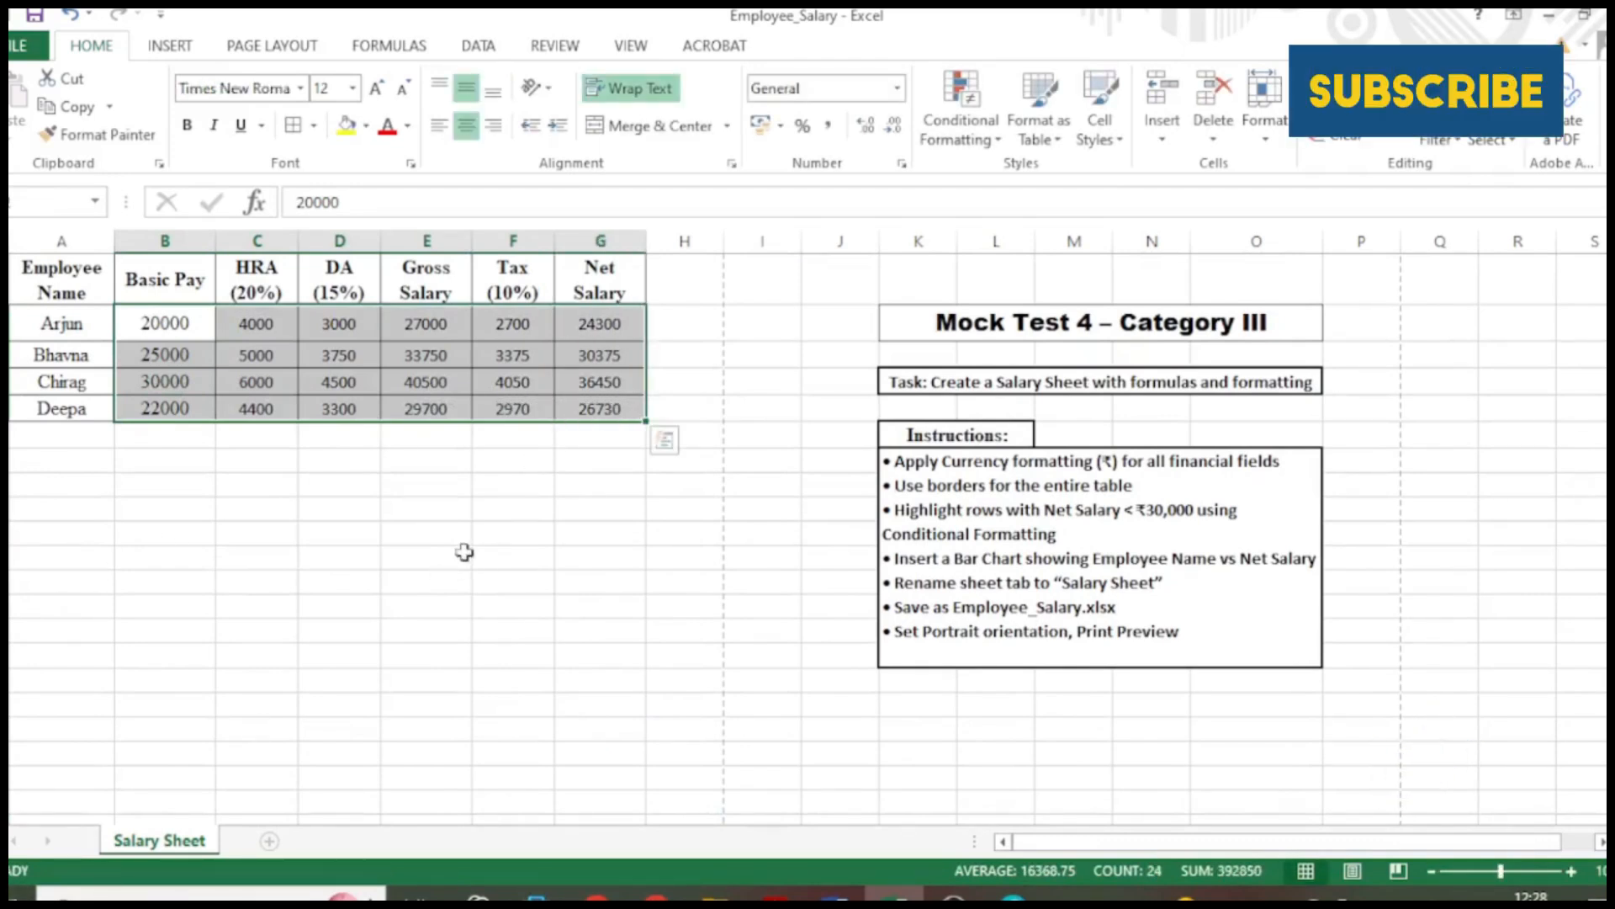
{"action": "left_click", "coordinate": [902, 164]}
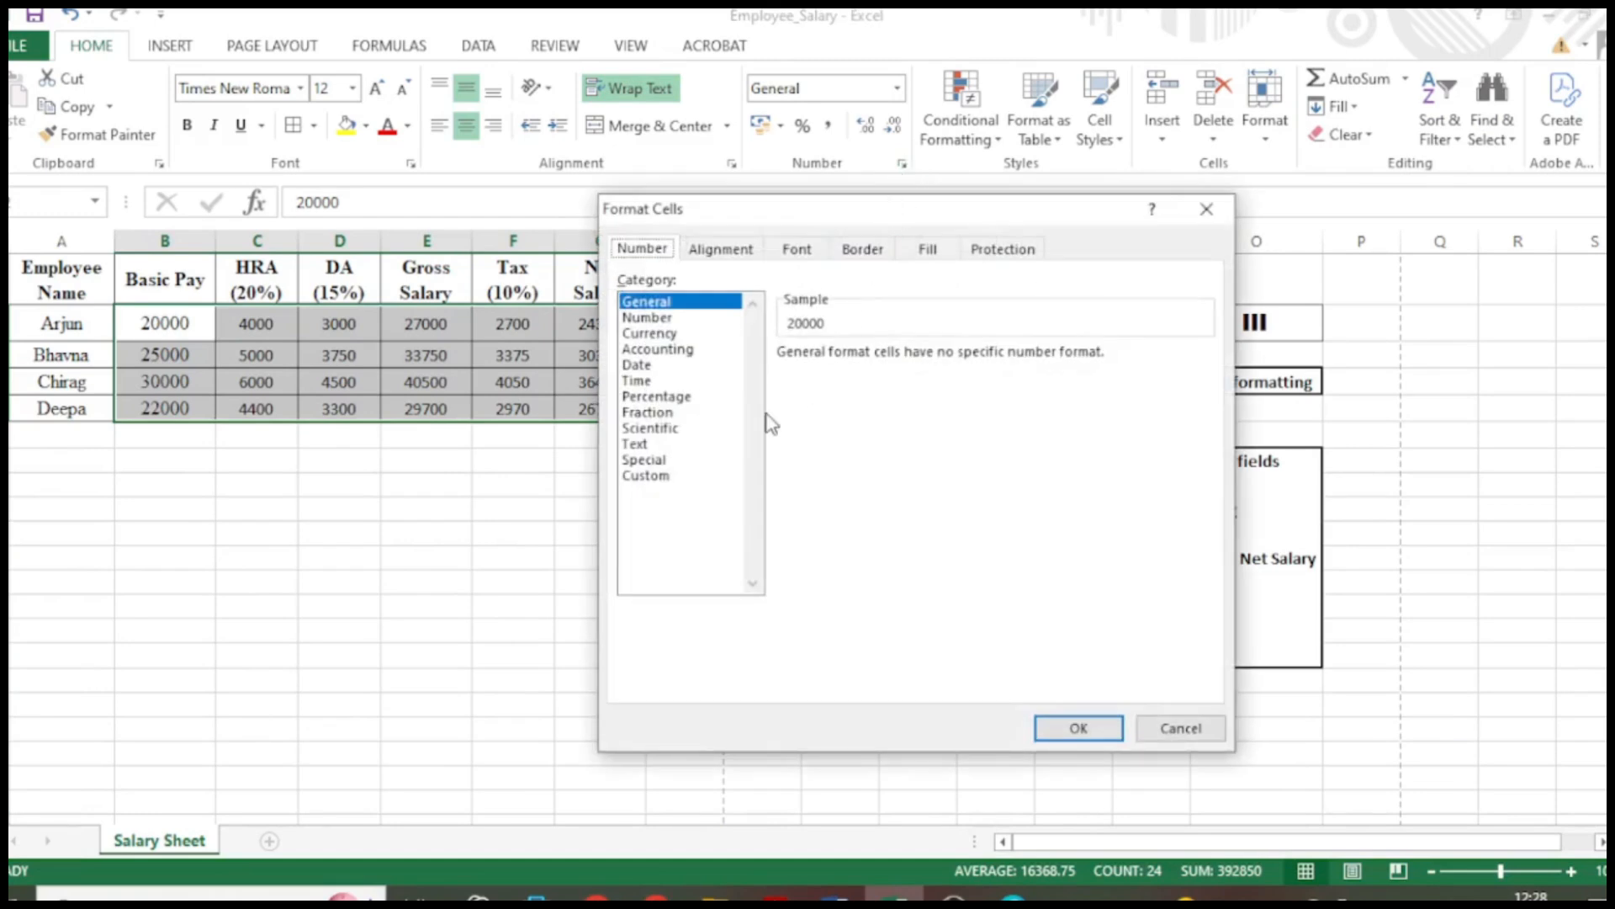
{"action": "left_click", "coordinate": [664, 318]}
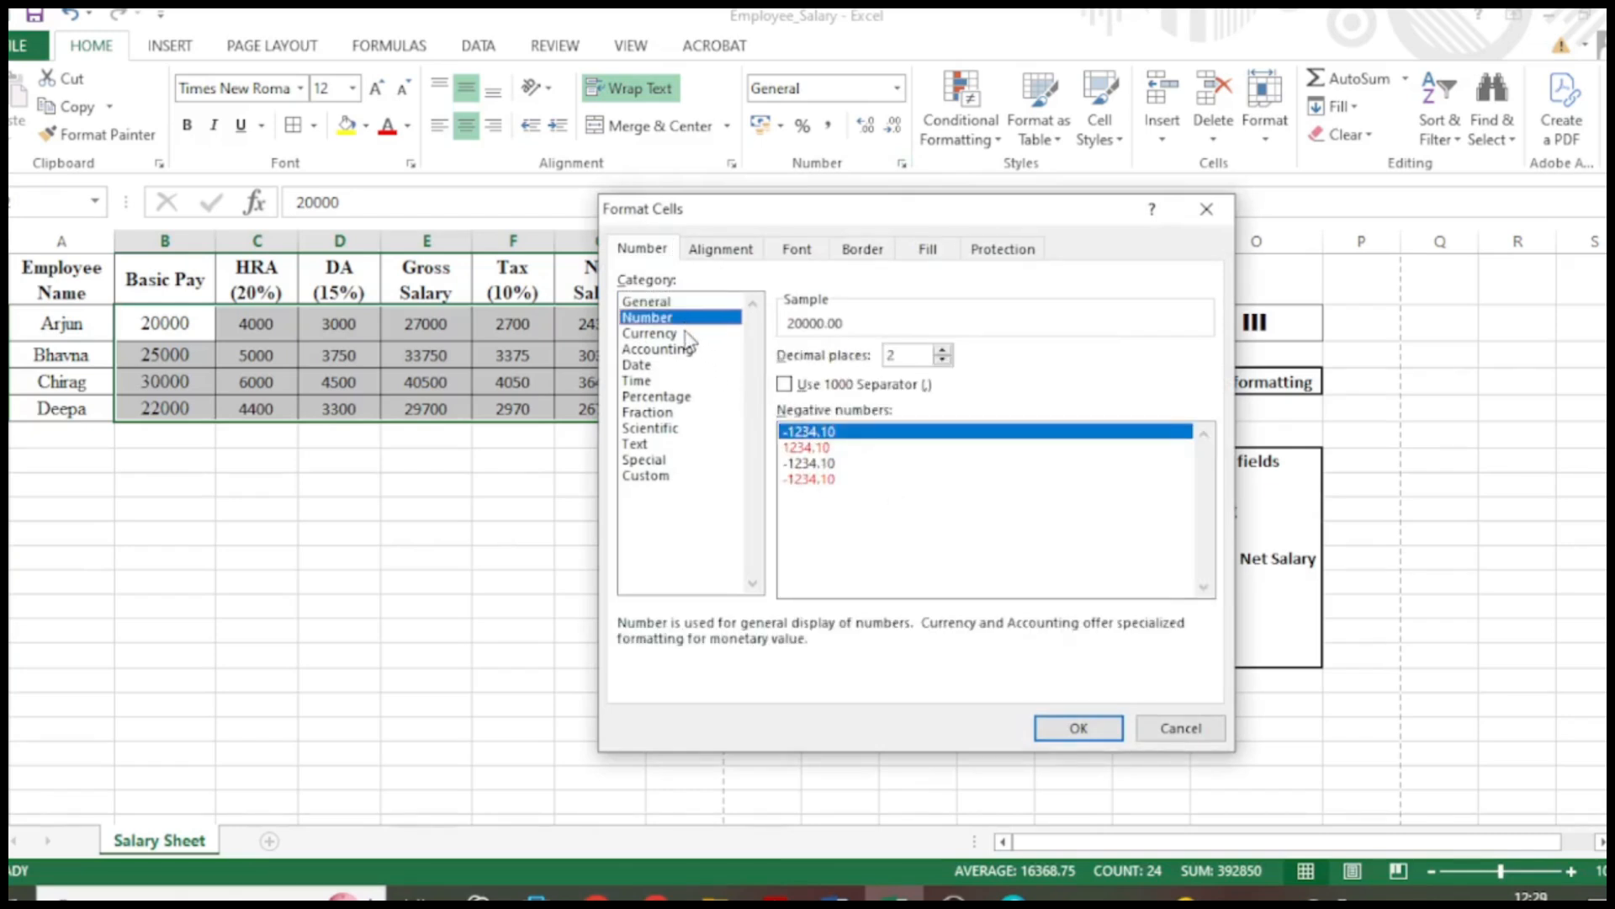
{"action": "left_click", "coordinate": [652, 334]}
{"action": "left_click", "coordinate": [1205, 385]}
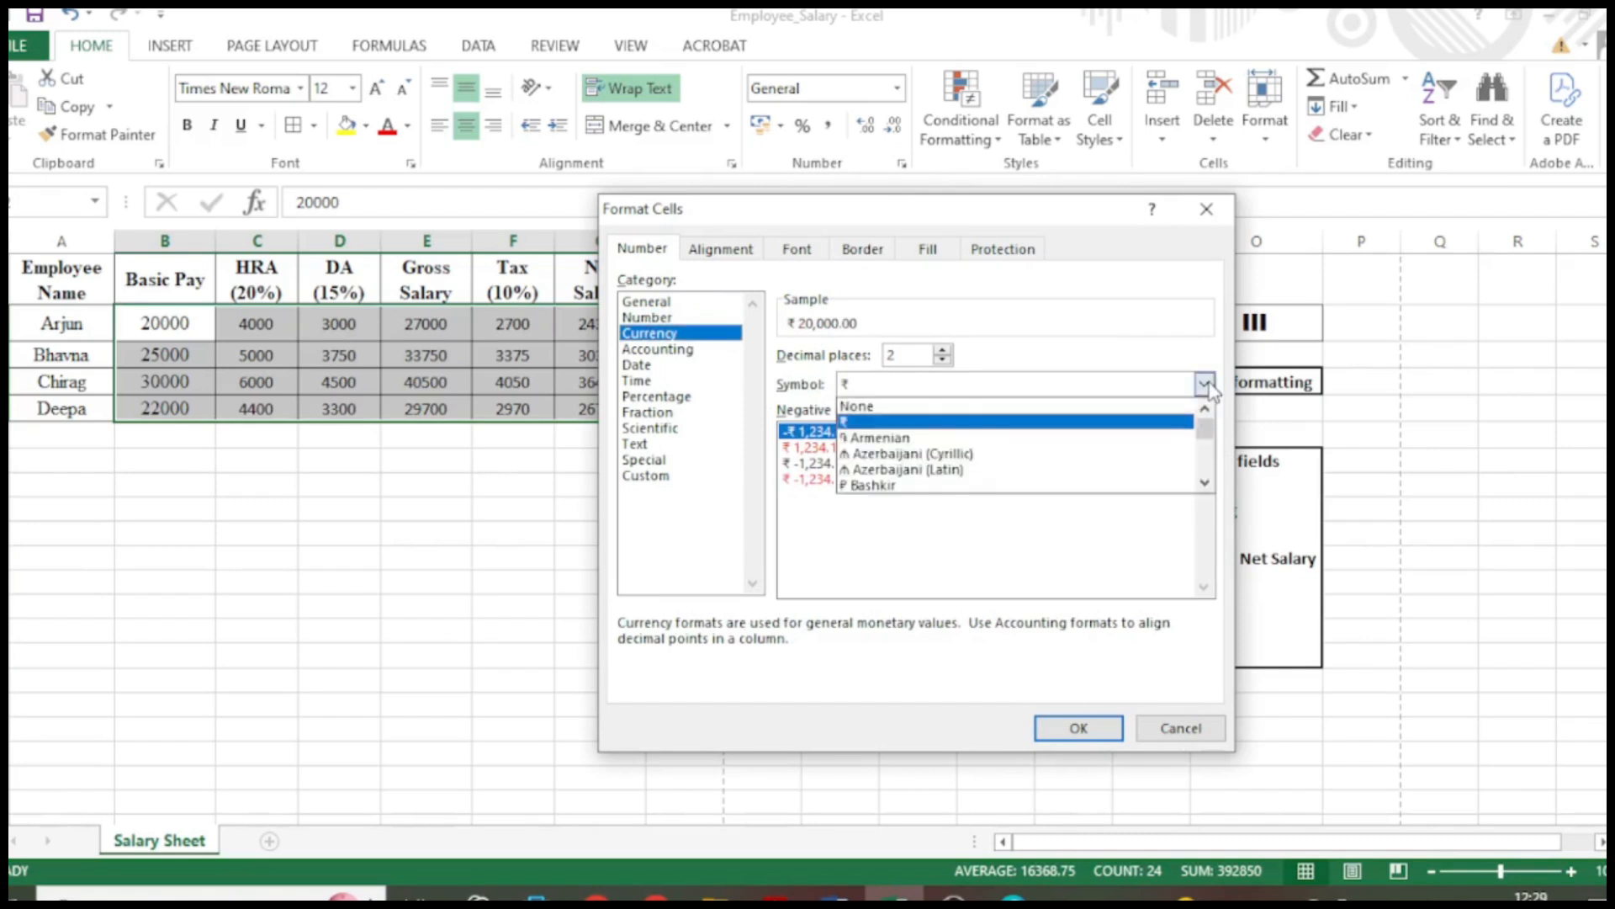
{"action": "left_click", "coordinate": [1081, 423]}
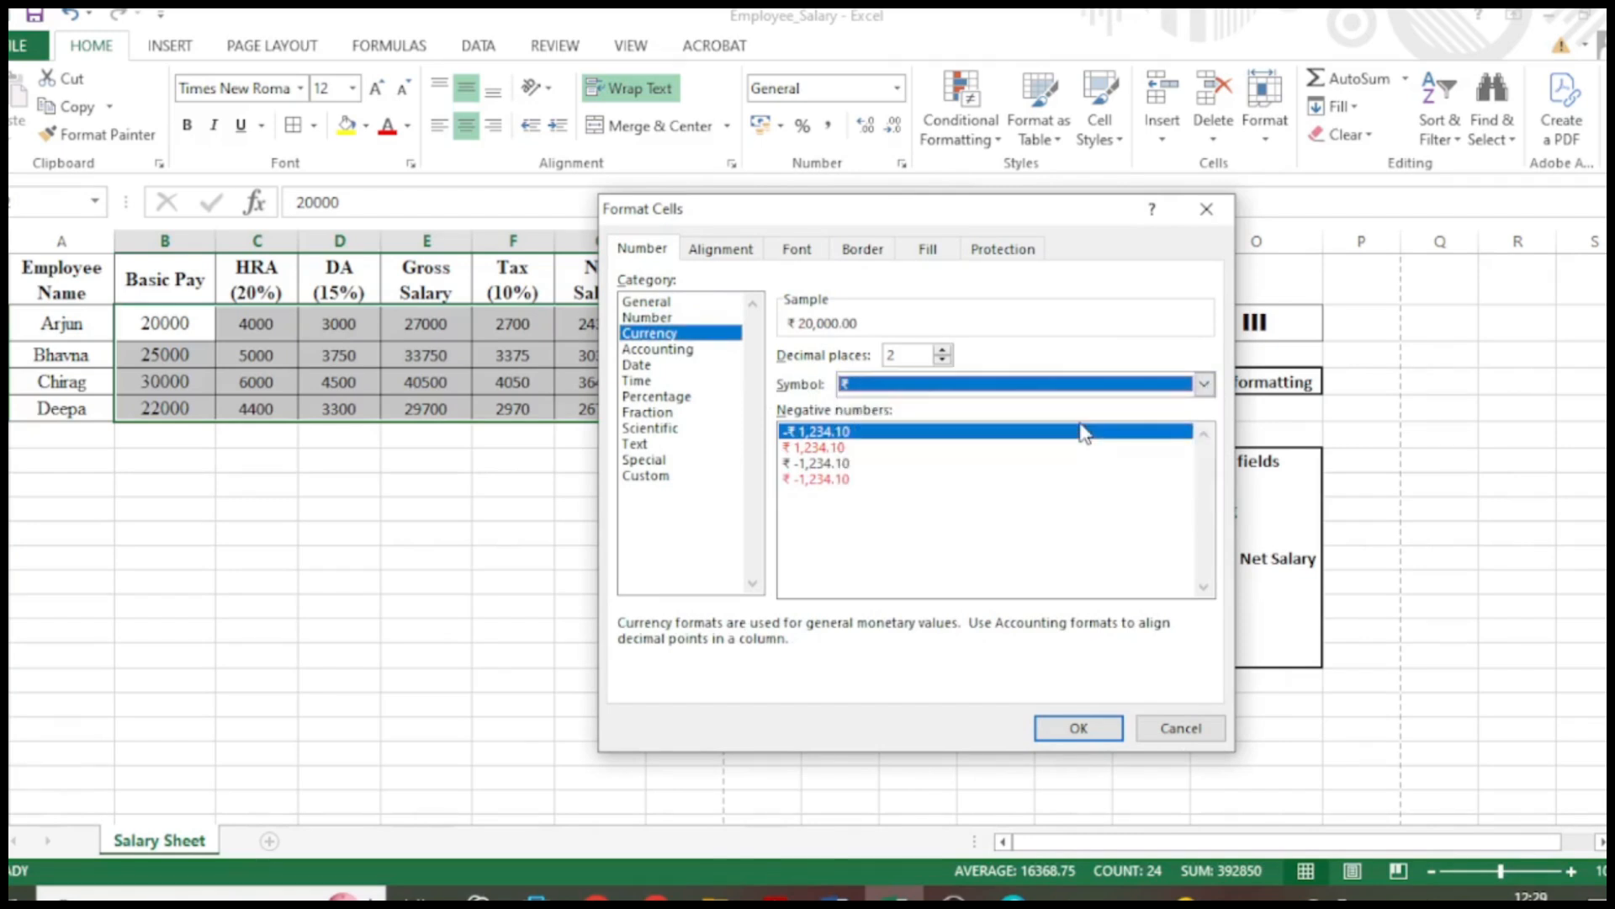
{"action": "left_click", "coordinate": [943, 361]}
{"action": "left_click", "coordinate": [943, 361]}
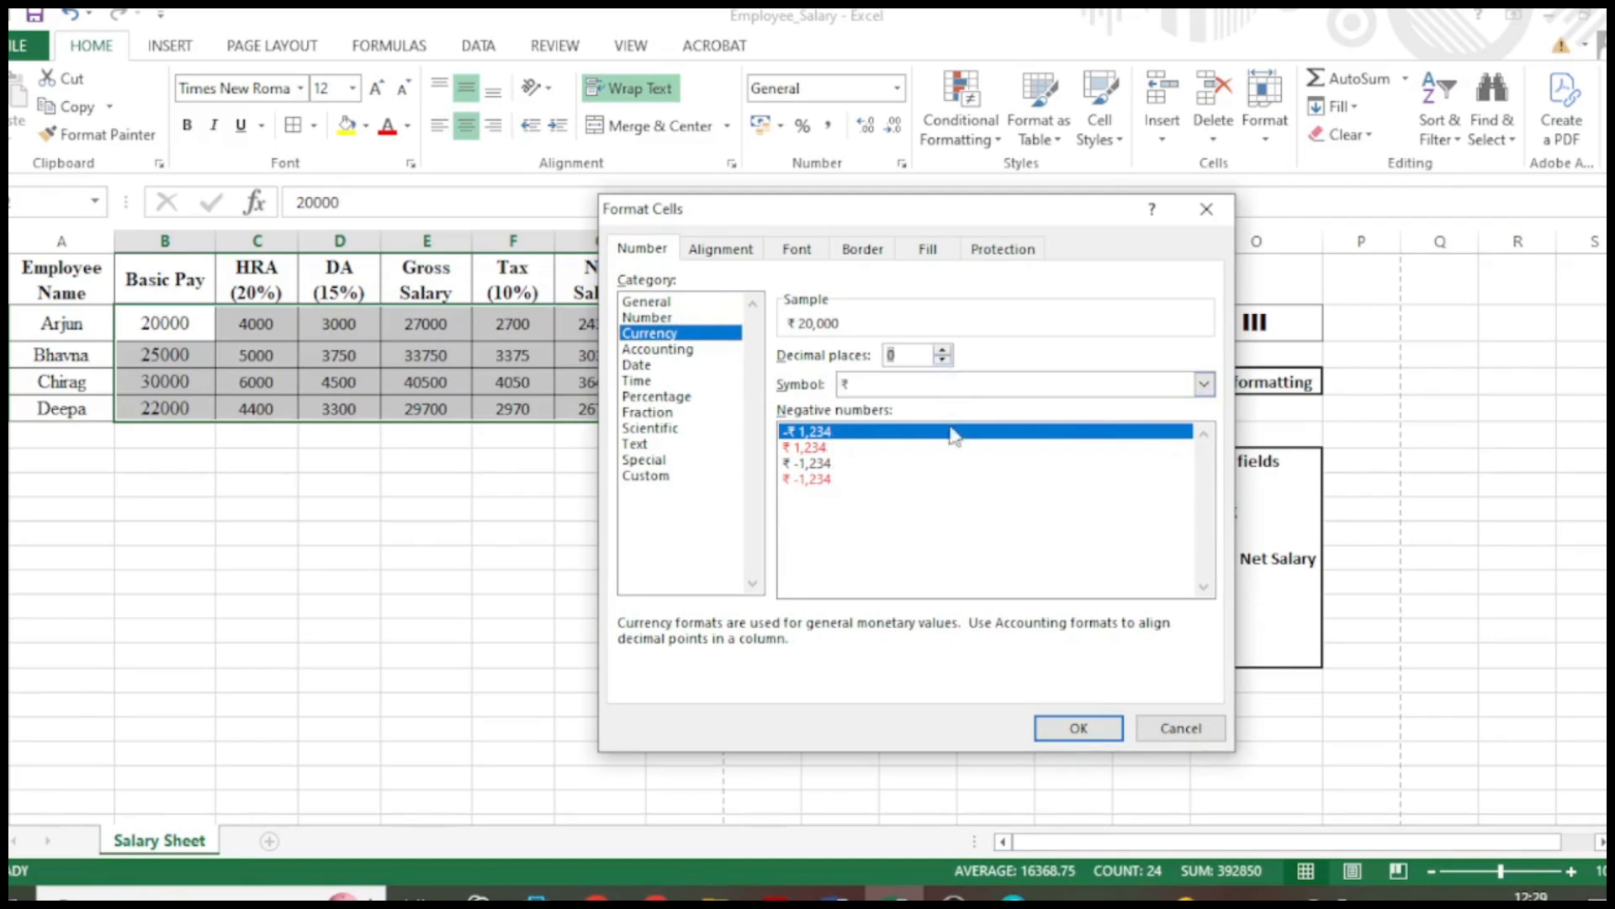
{"action": "left_click", "coordinate": [1078, 728]}
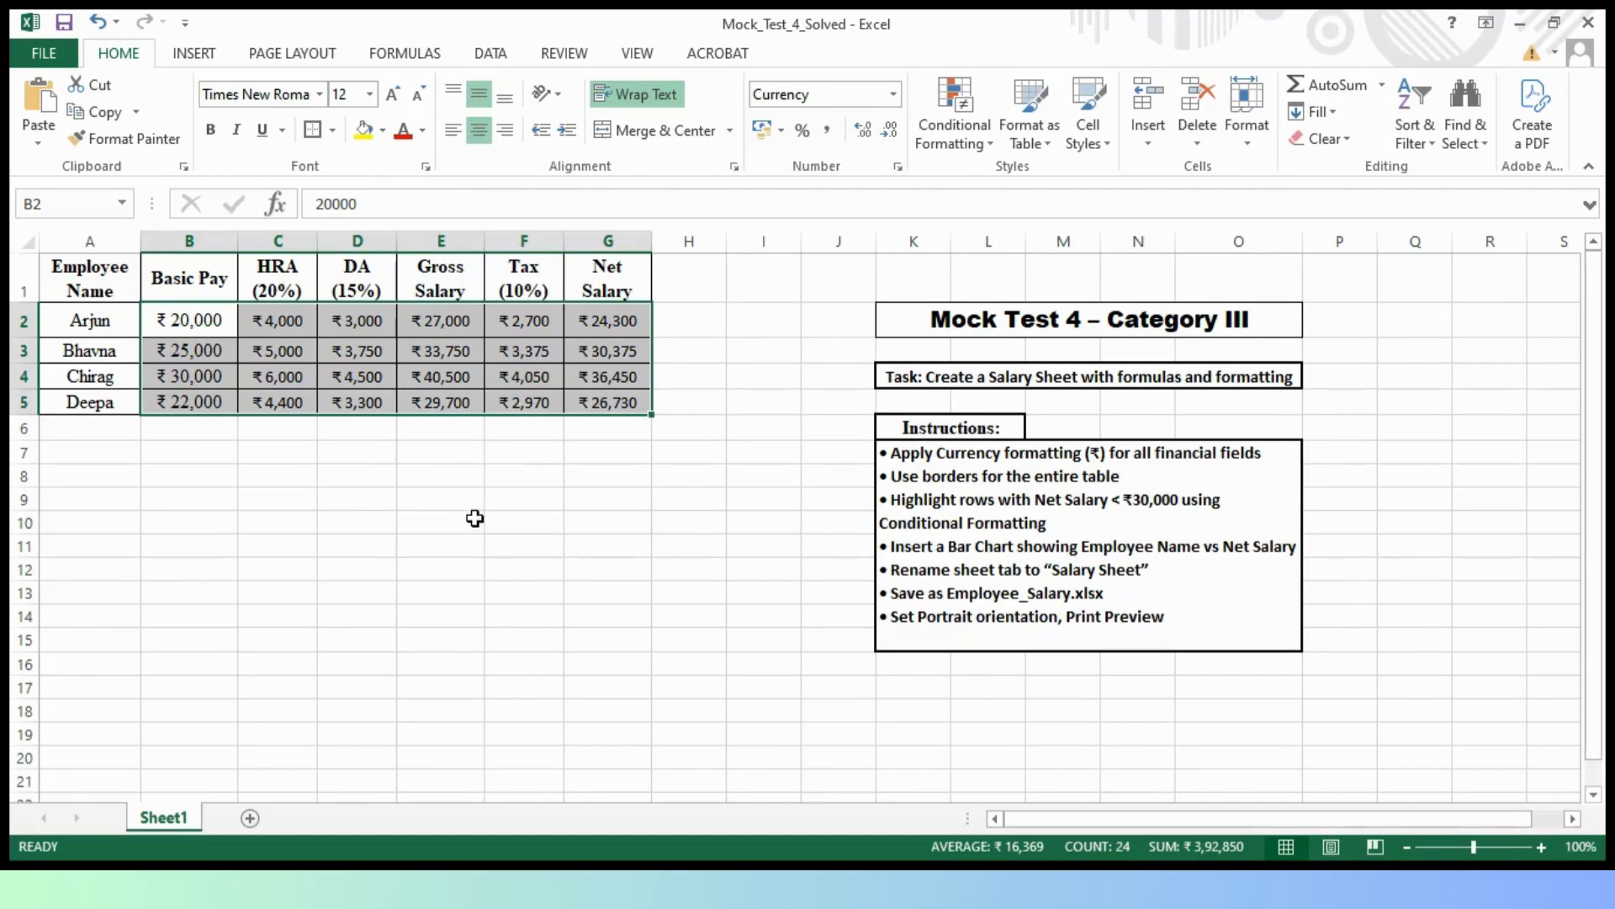
{"action": "left_click", "coordinate": [498, 602]}
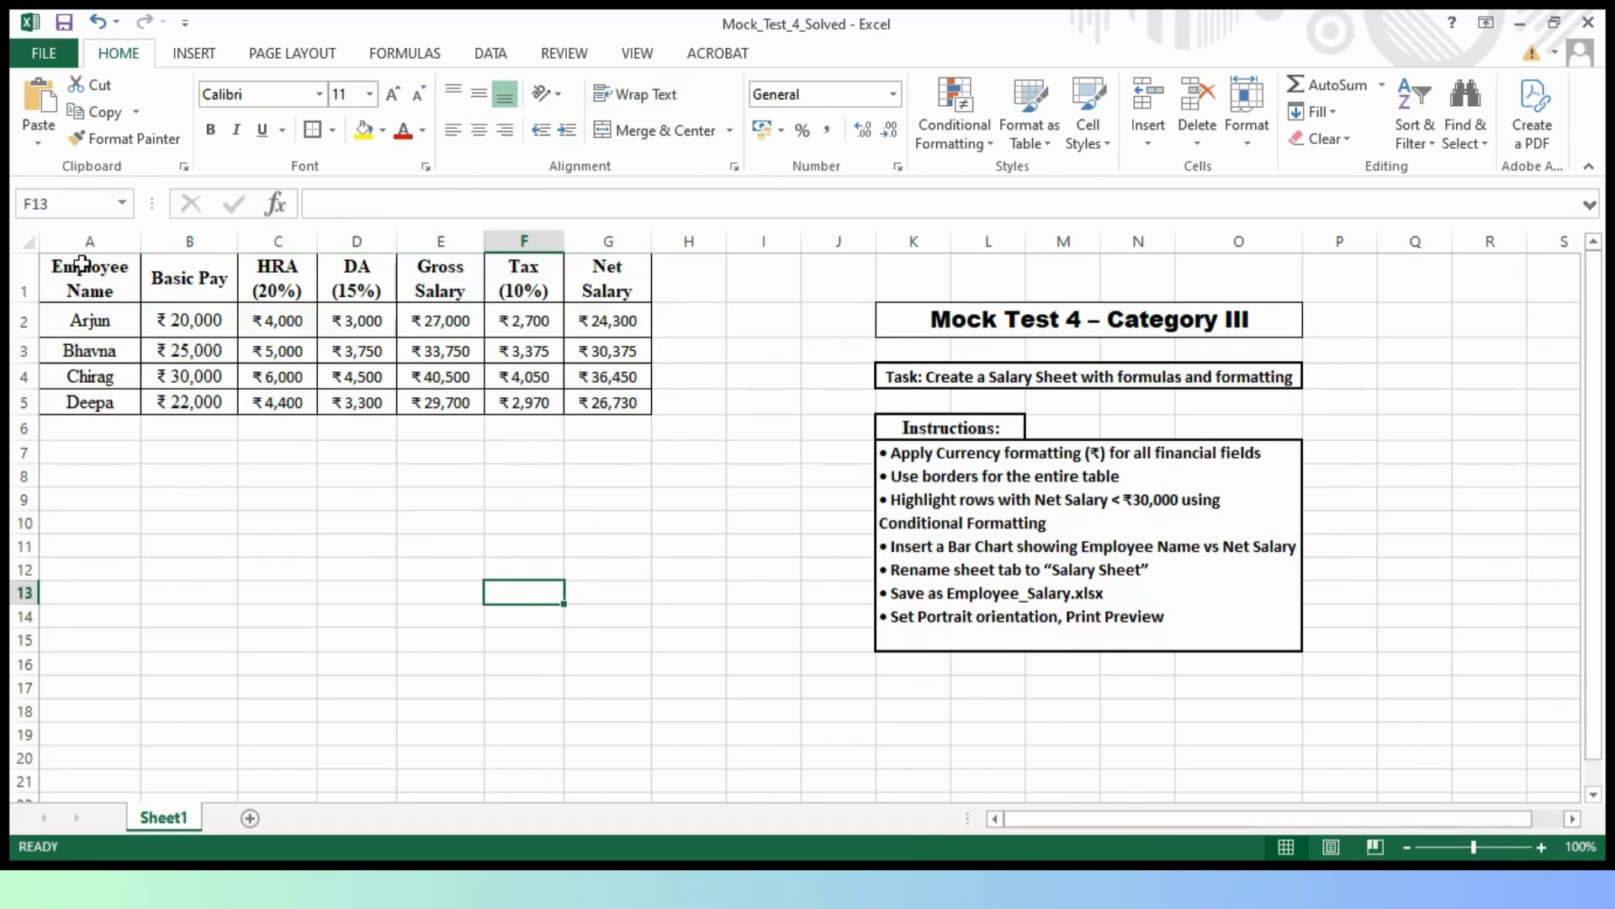
Step: Apply borders to the entire salary table A1:G5, including the header row
{"action": "left_click_drag", "start_coordinate": [84, 271], "coordinate": [577, 403]}
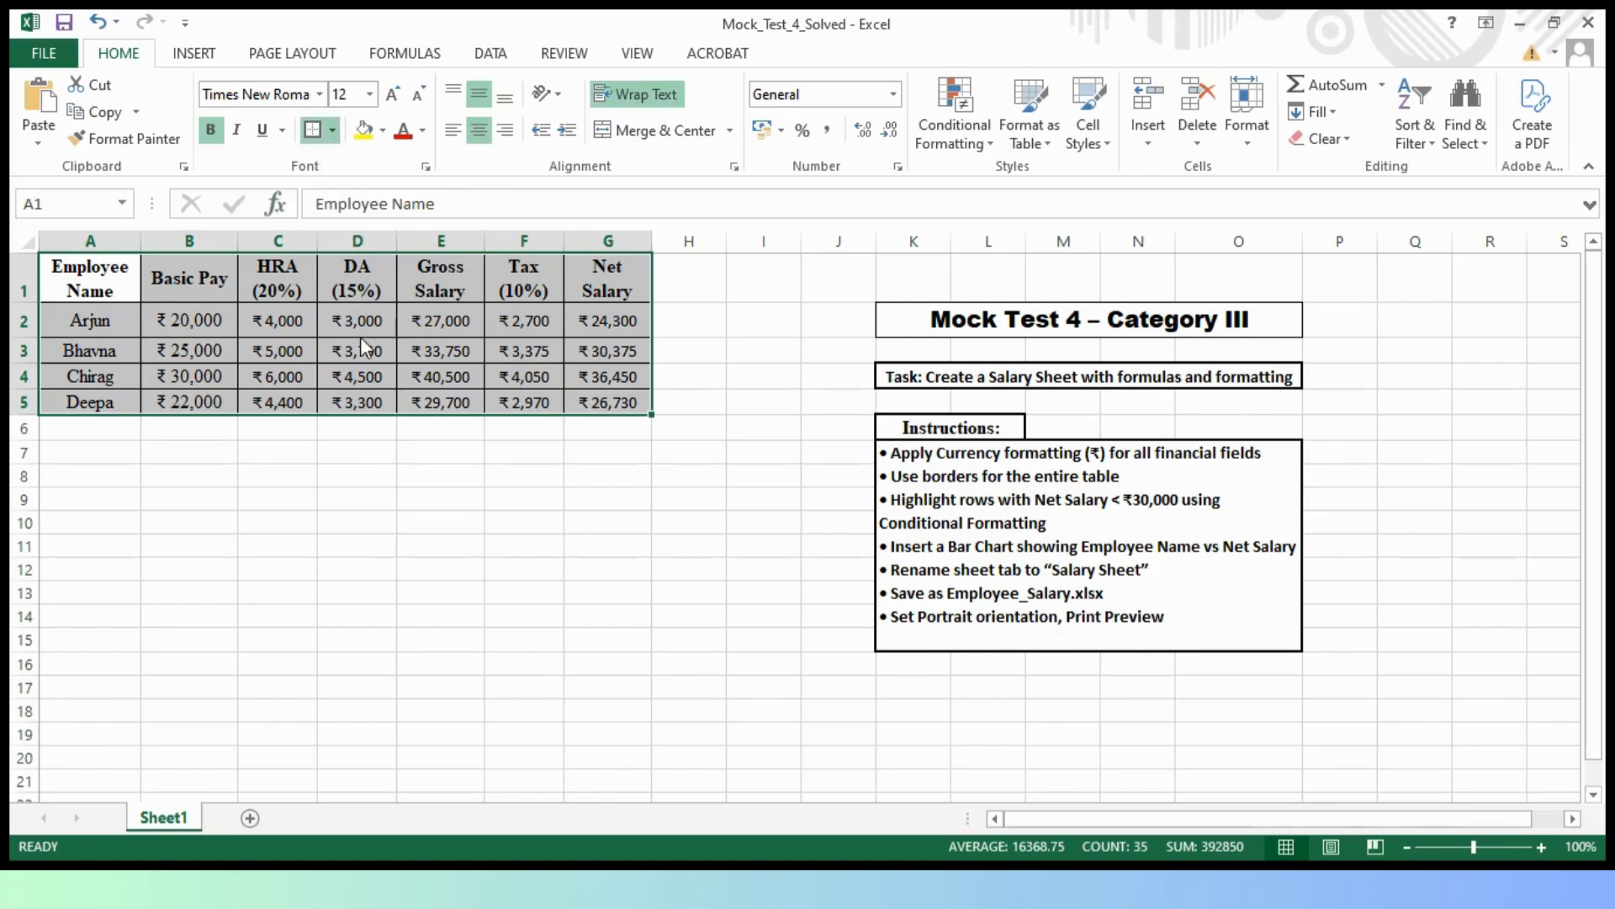
{"action": "left_click", "coordinate": [349, 522]}
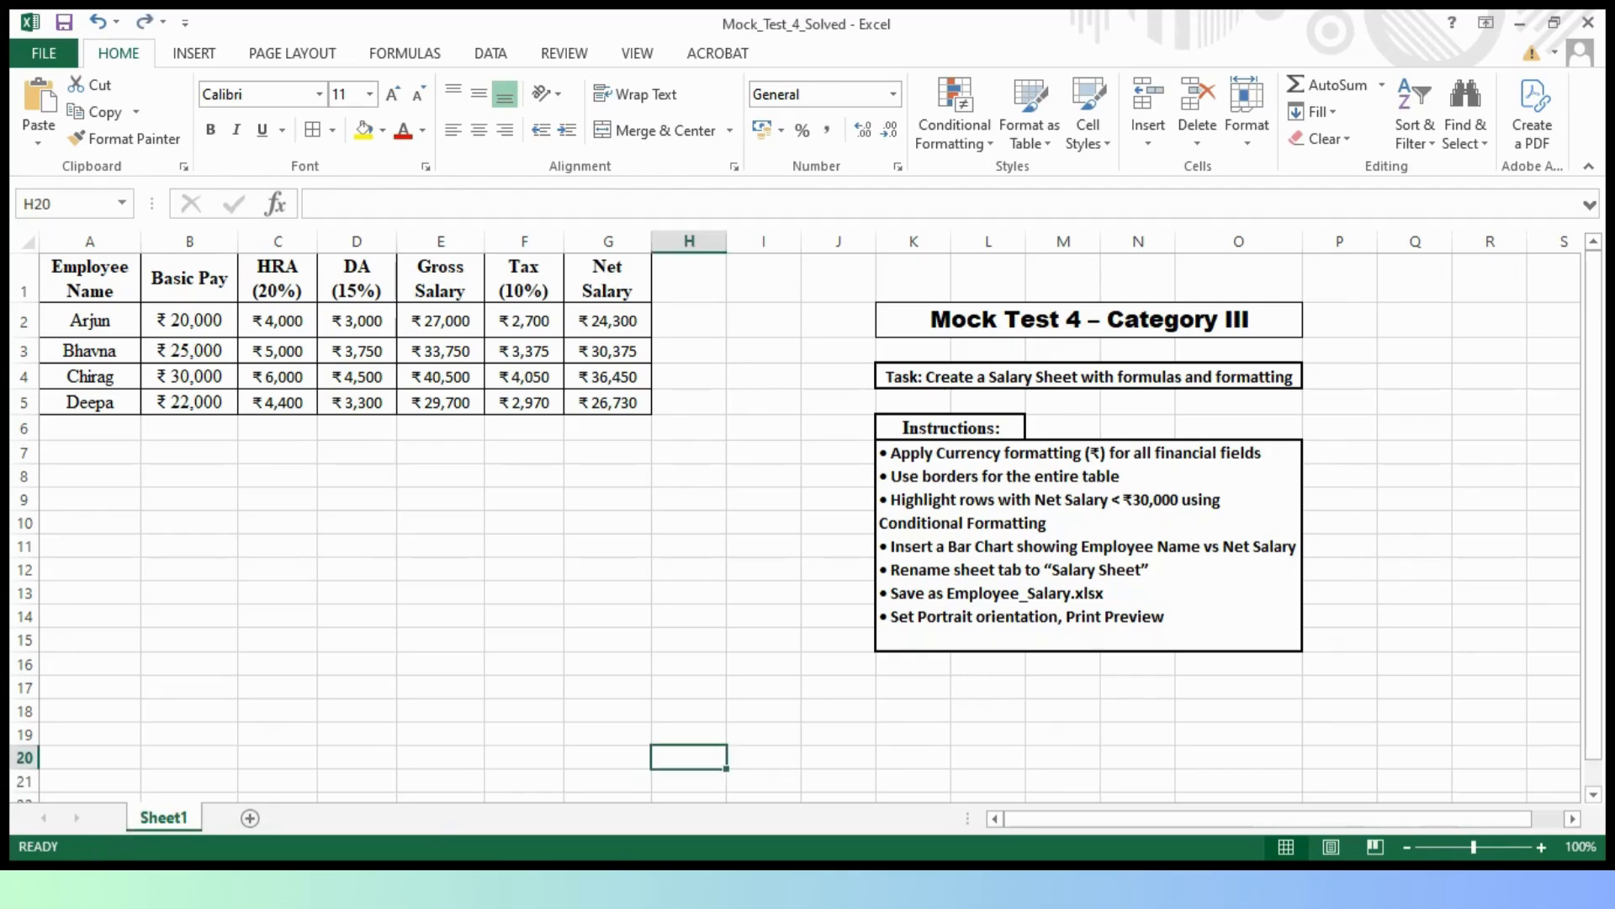
Step: Highlight Net Salary cells G2:G5 that are less than ₹ 30,000 with Light Red Fill with Dark Red Text using conditional formatting
{"action": "type", "text": "a"}
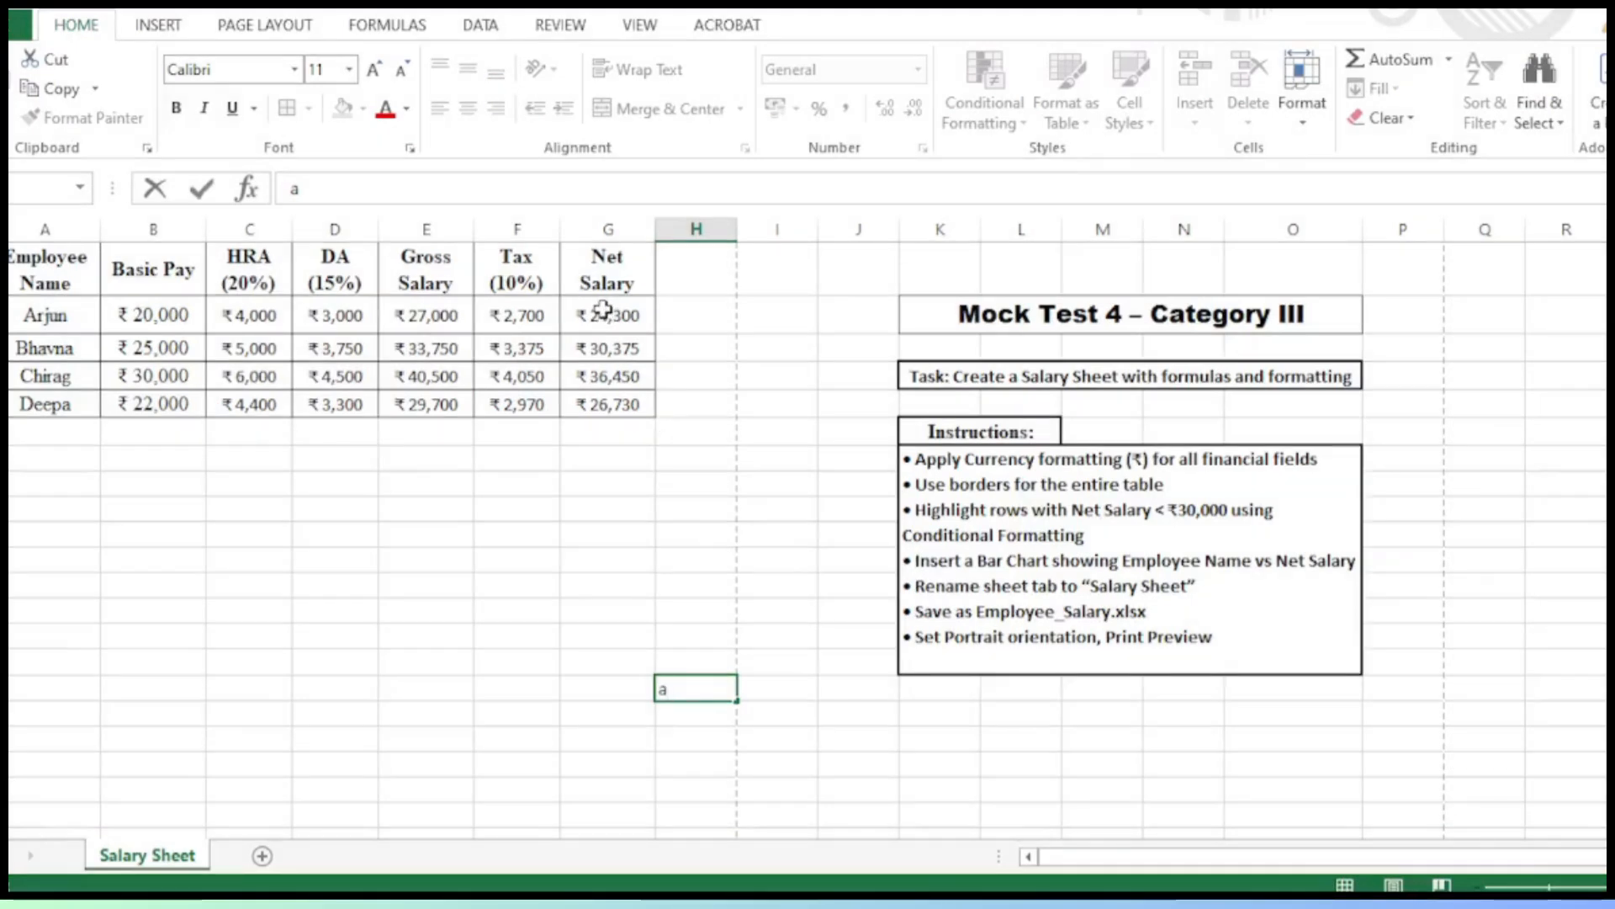
{"action": "left_click_drag", "start_coordinate": [604, 308], "coordinate": [624, 400]}
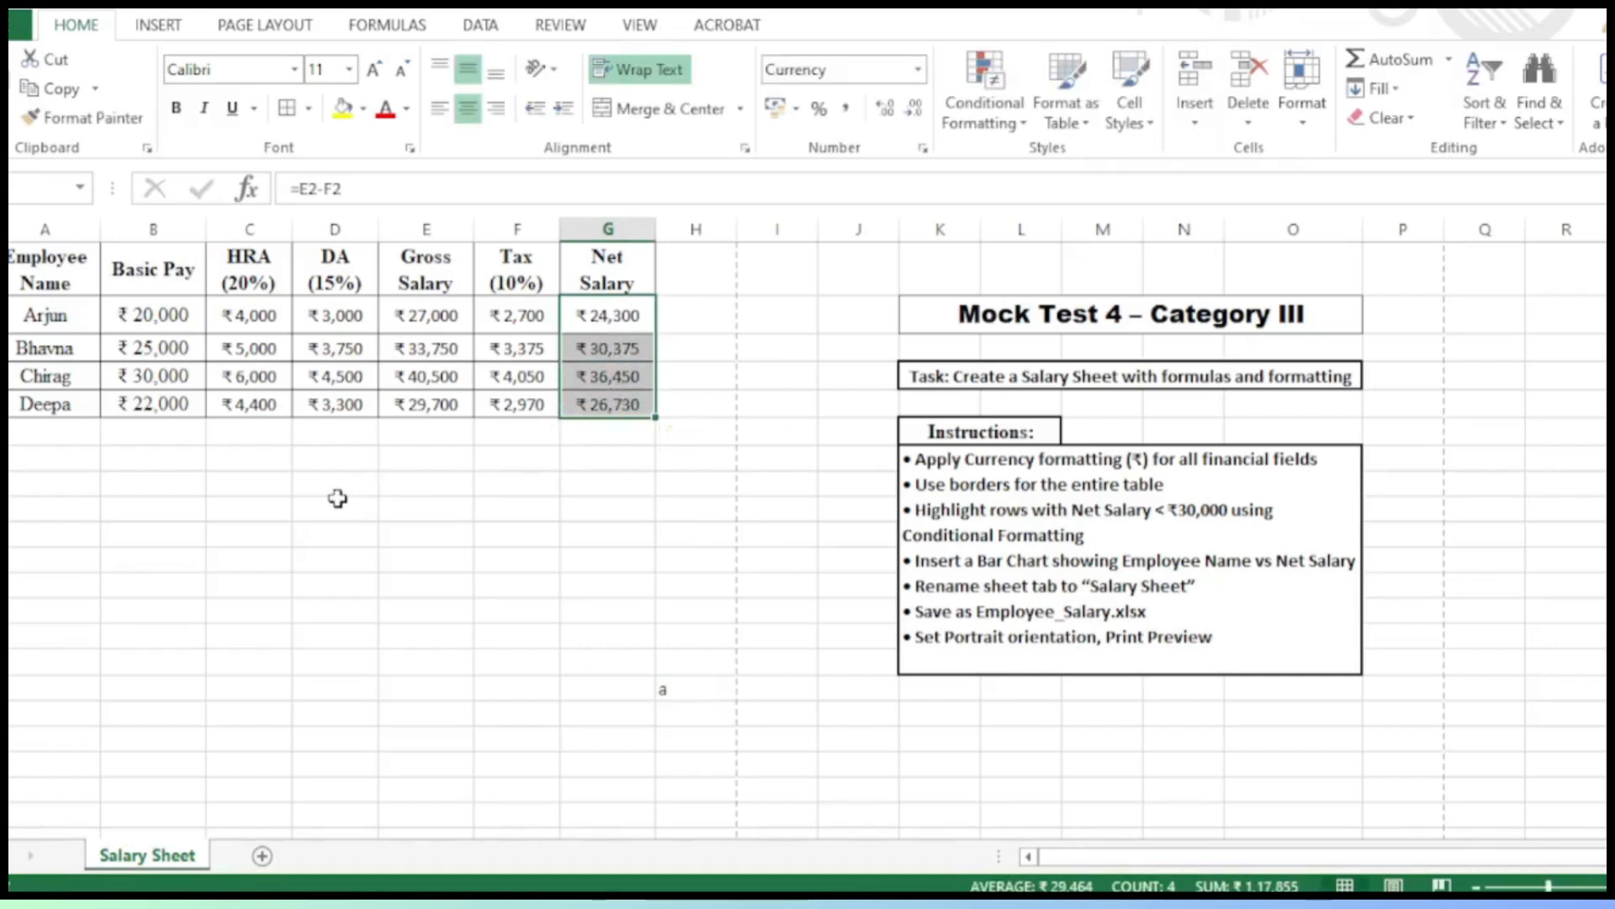
{"action": "left_click", "coordinate": [1022, 126]}
{"action": "mouse_move", "coordinate": [1136, 165]}
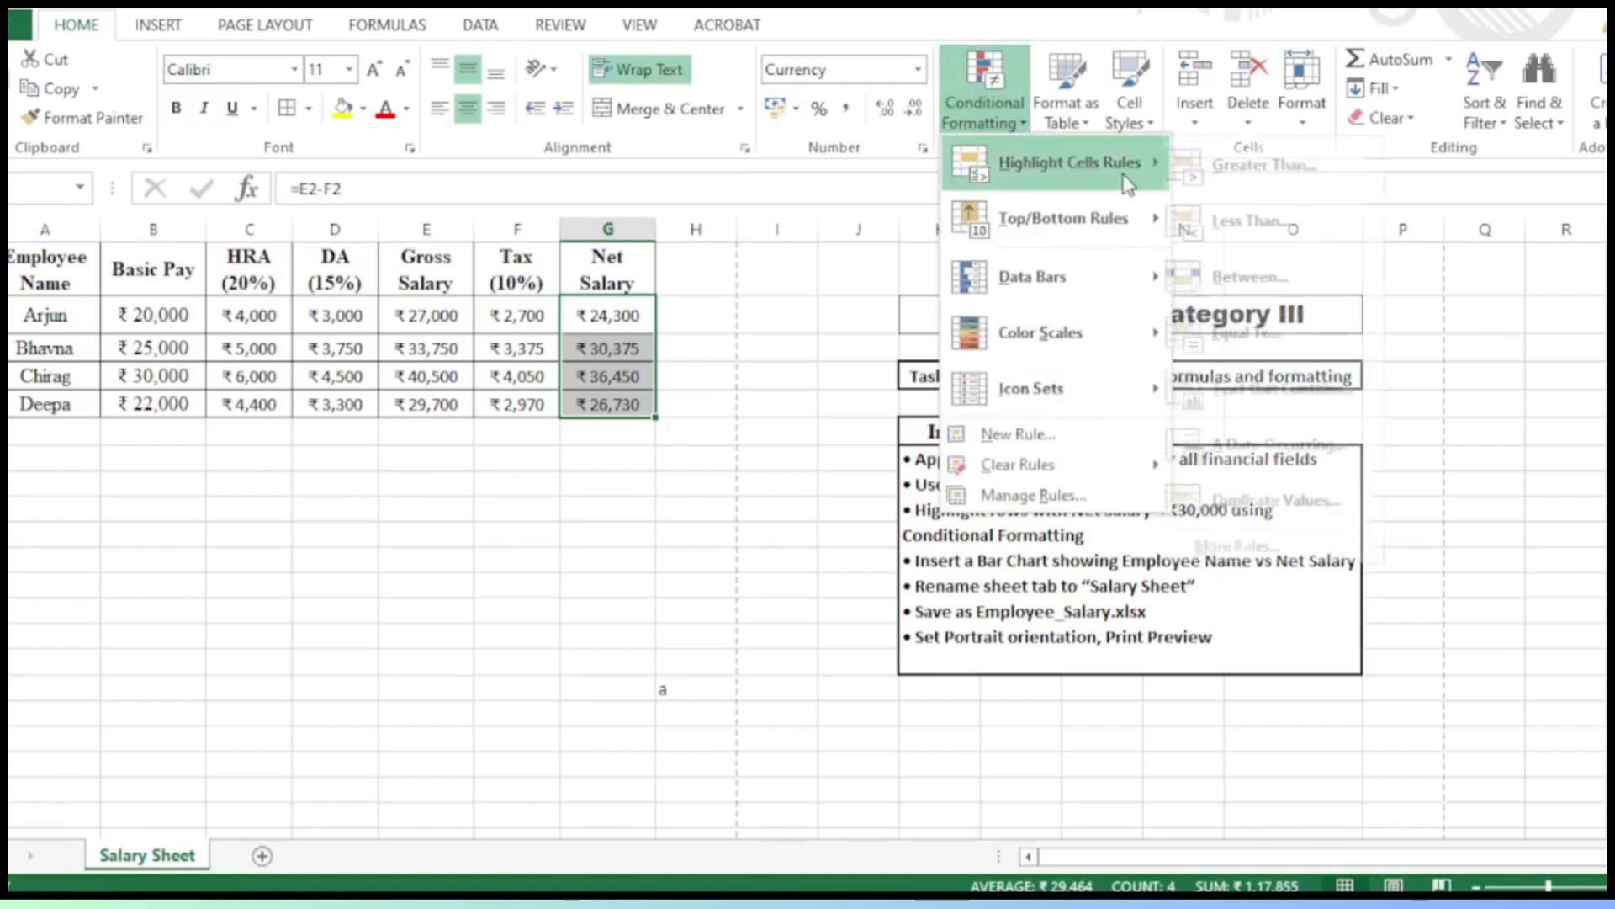
{"action": "left_click", "coordinate": [1221, 220]}
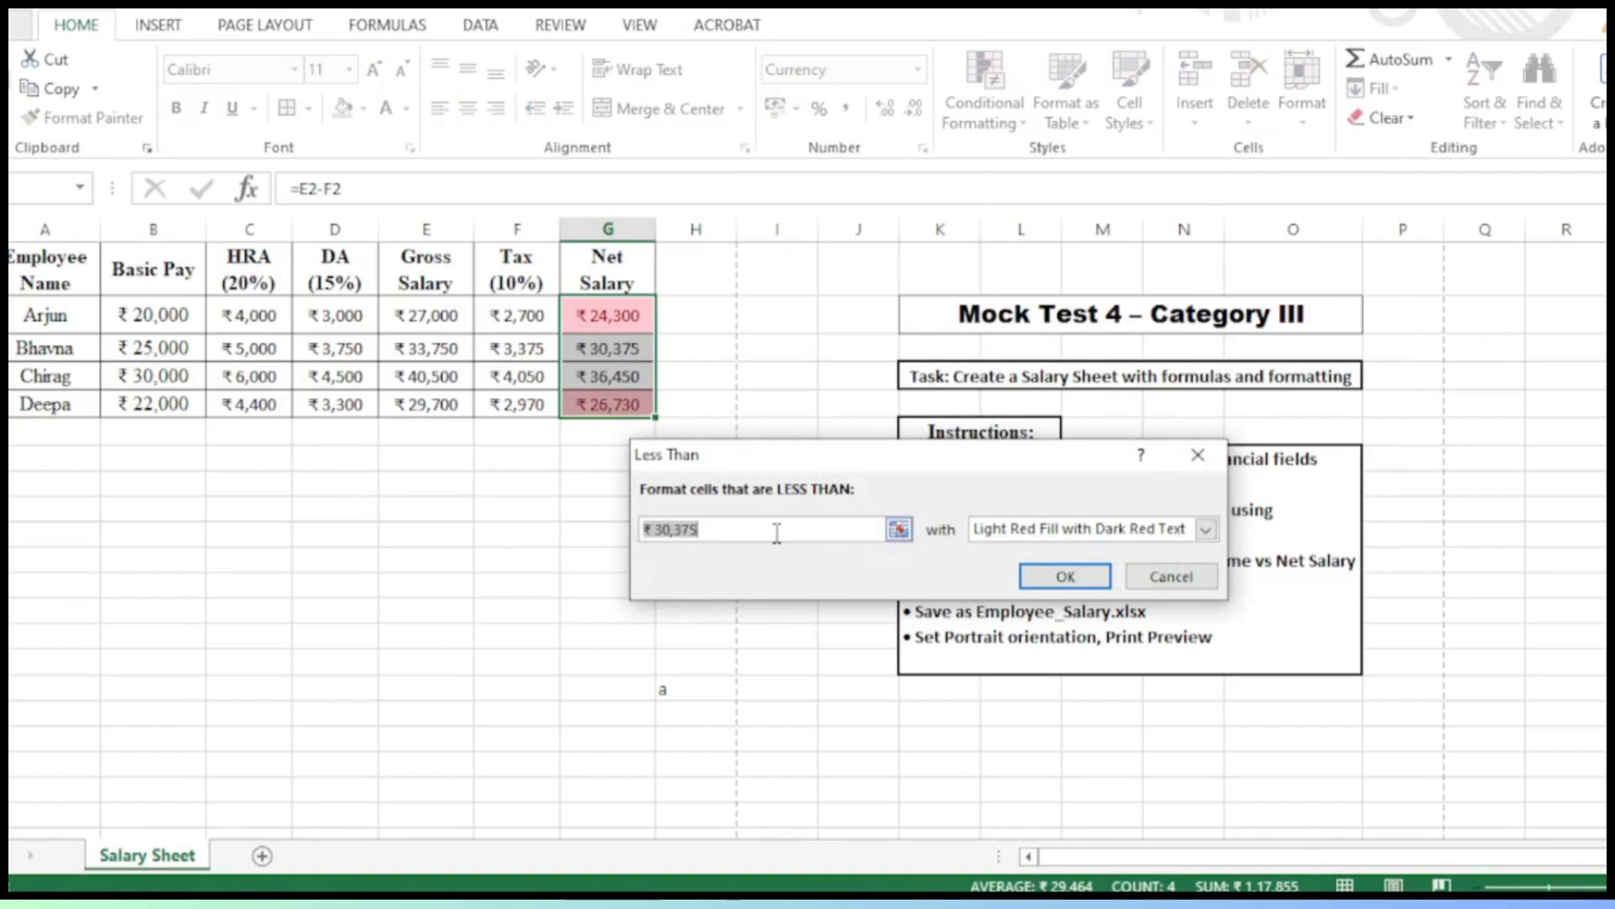
{"action": "left_click", "coordinate": [776, 533]}
{"action": "key", "text": "BackSpace"}
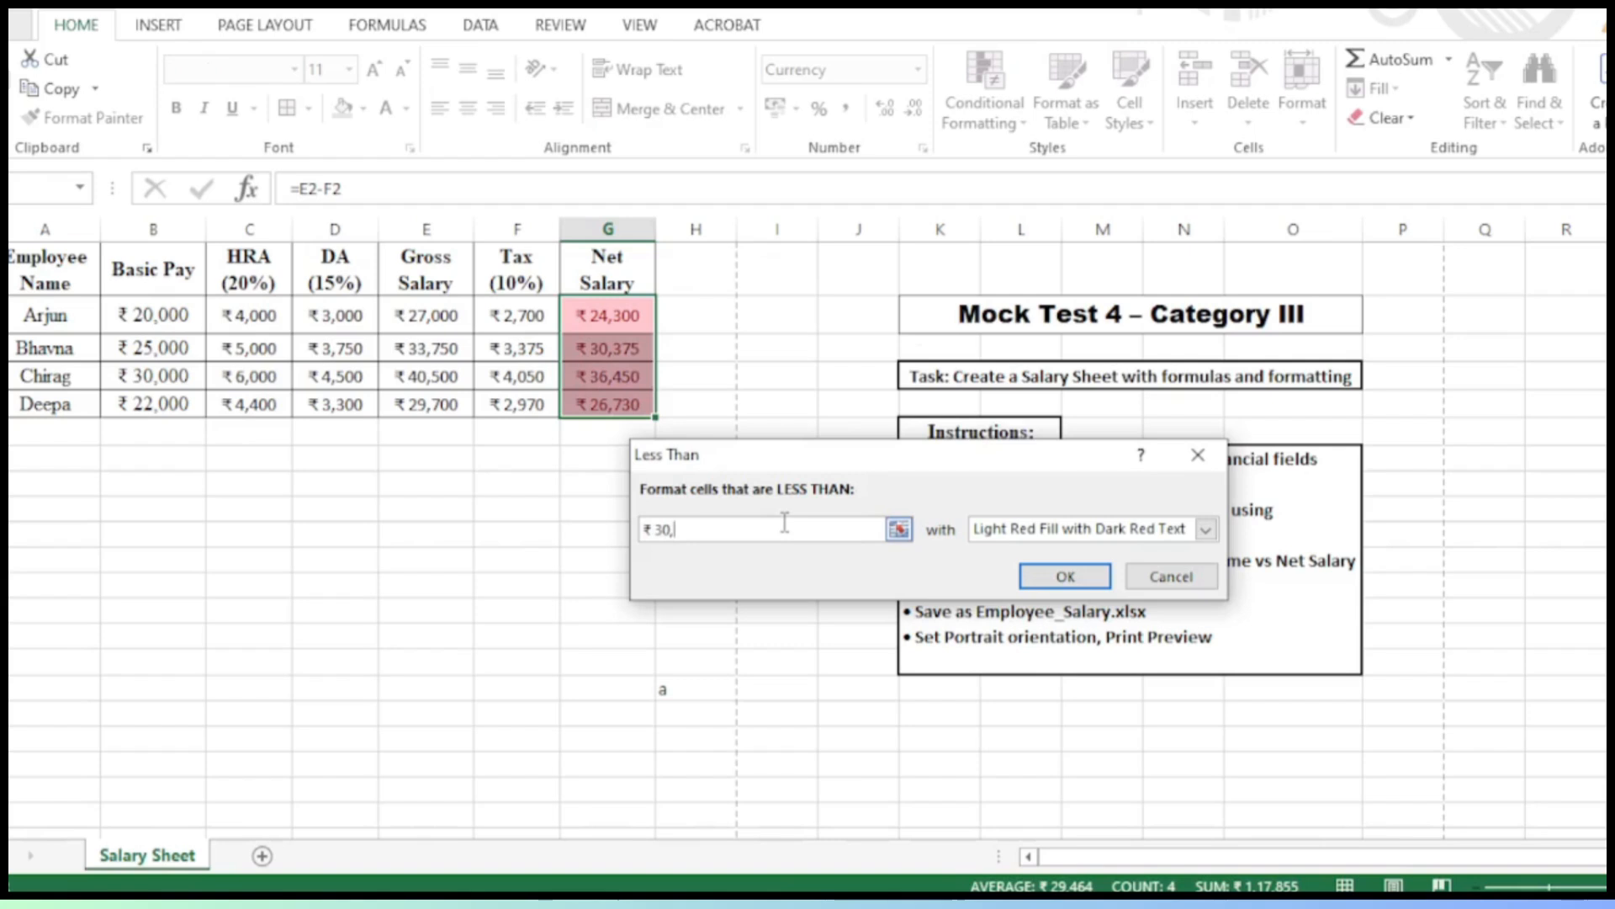
{"action": "type", "text": "000"}
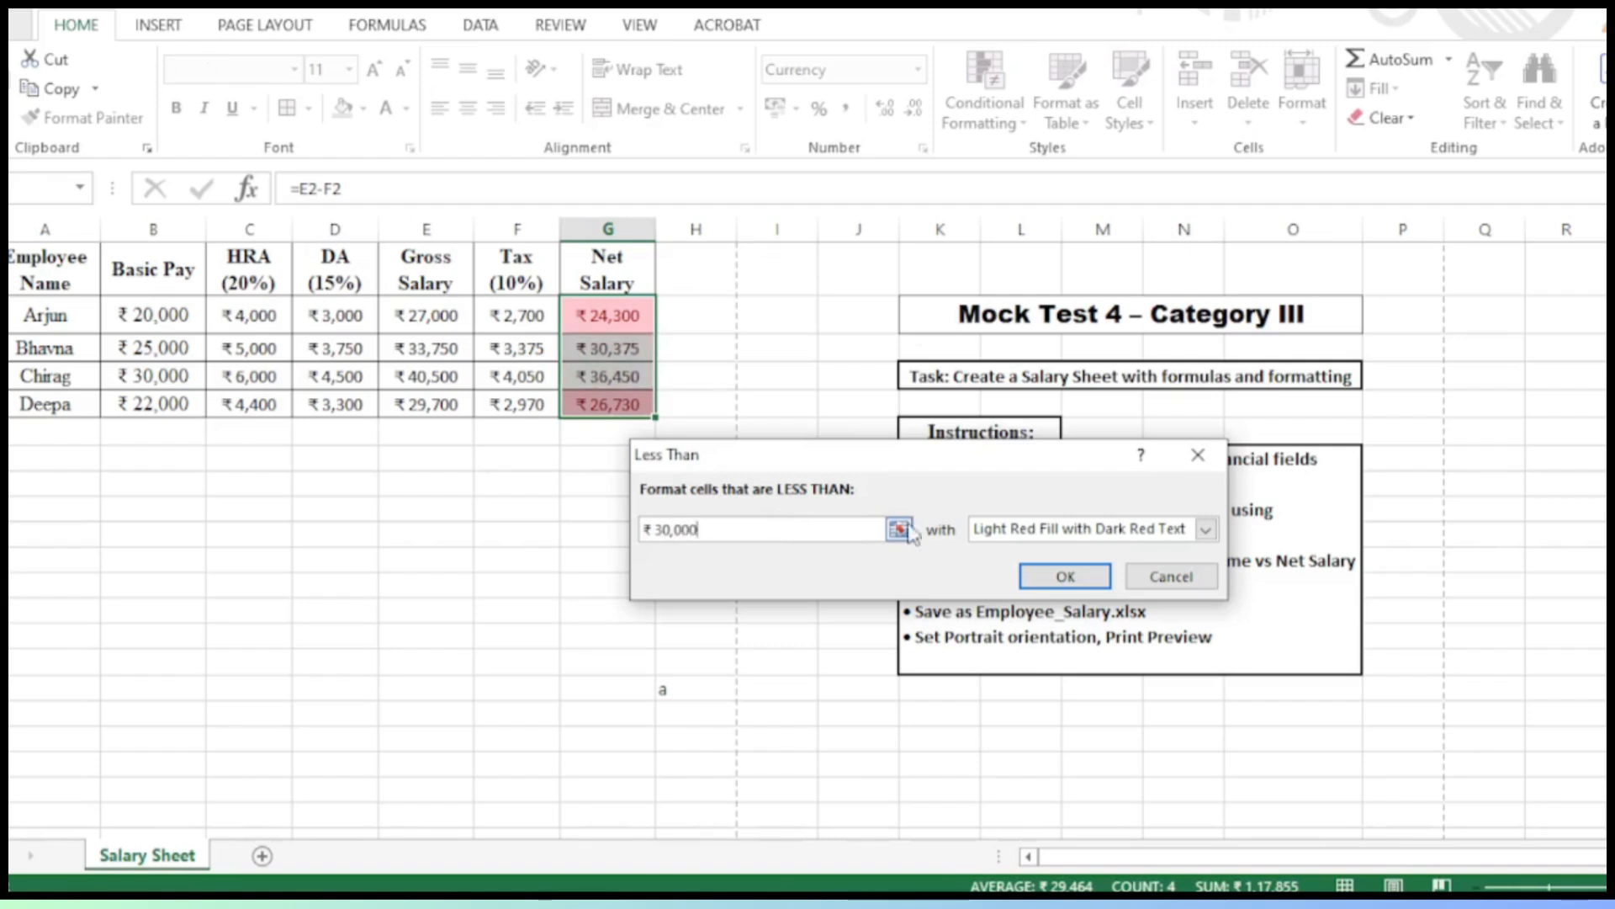
{"action": "left_click", "coordinate": [1206, 532]}
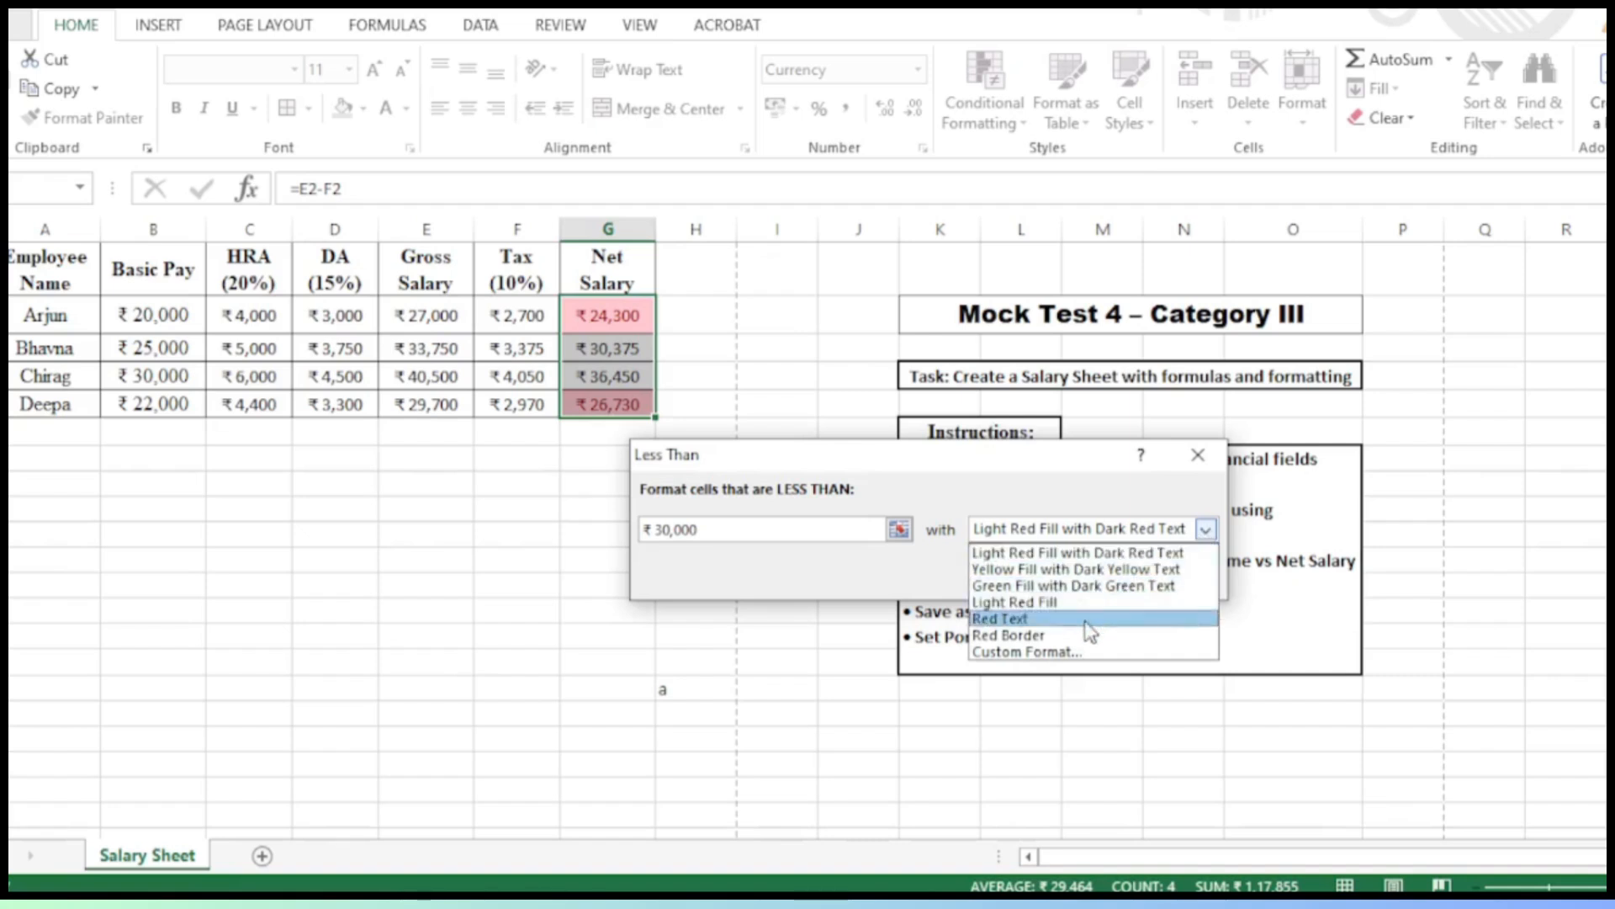
{"action": "left_click", "coordinate": [1126, 555]}
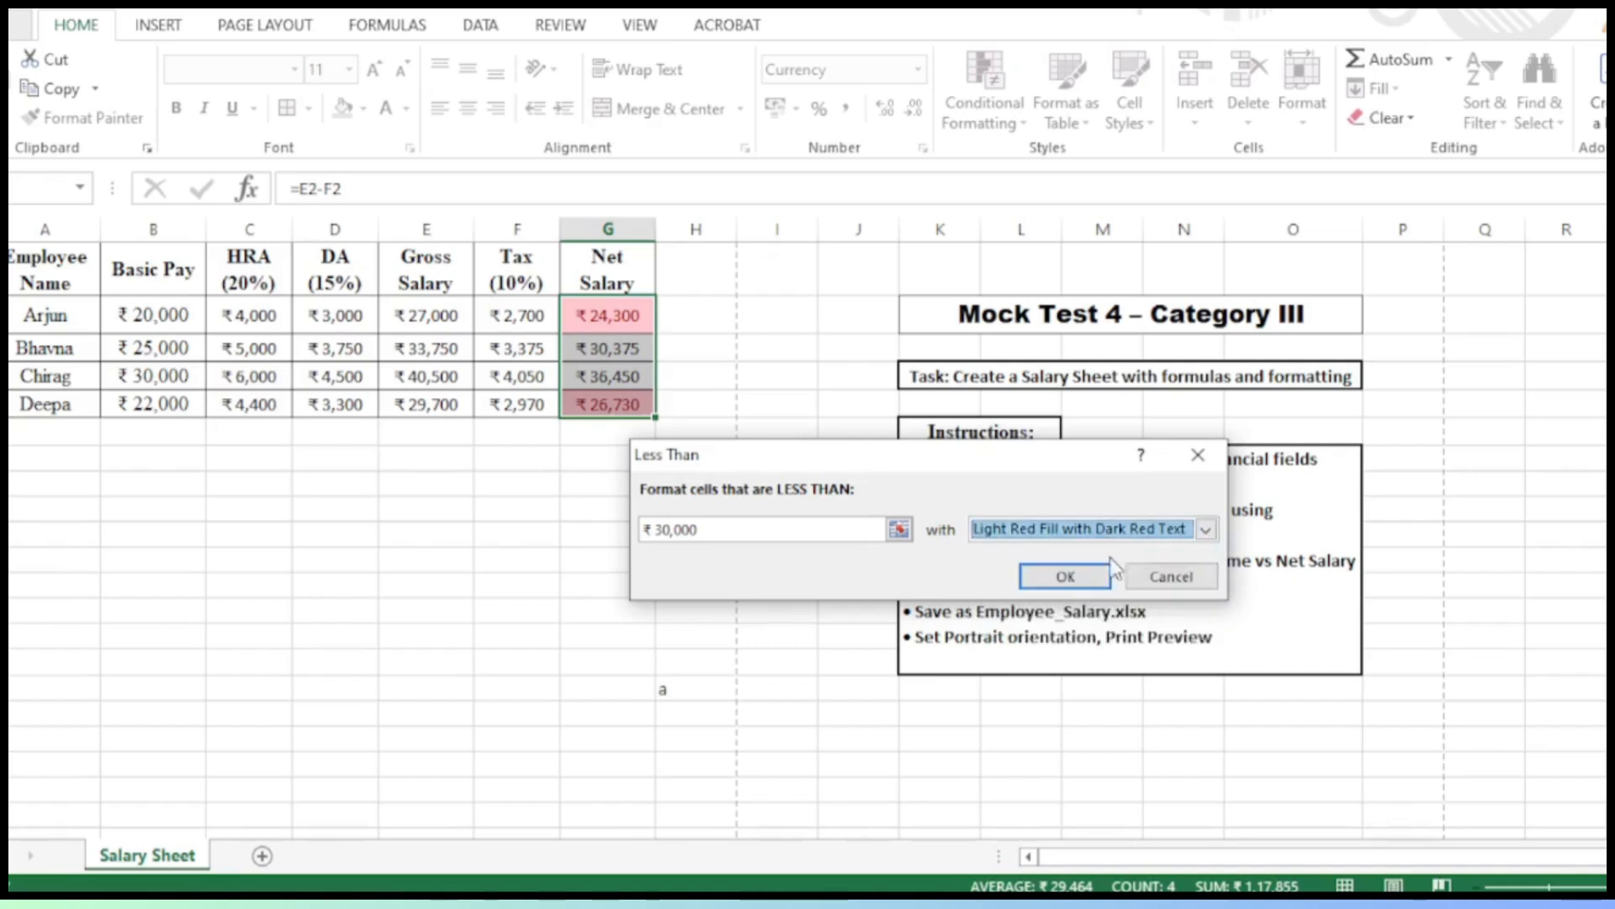
{"action": "left_click", "coordinate": [1068, 574]}
{"action": "left_click", "coordinate": [681, 515]}
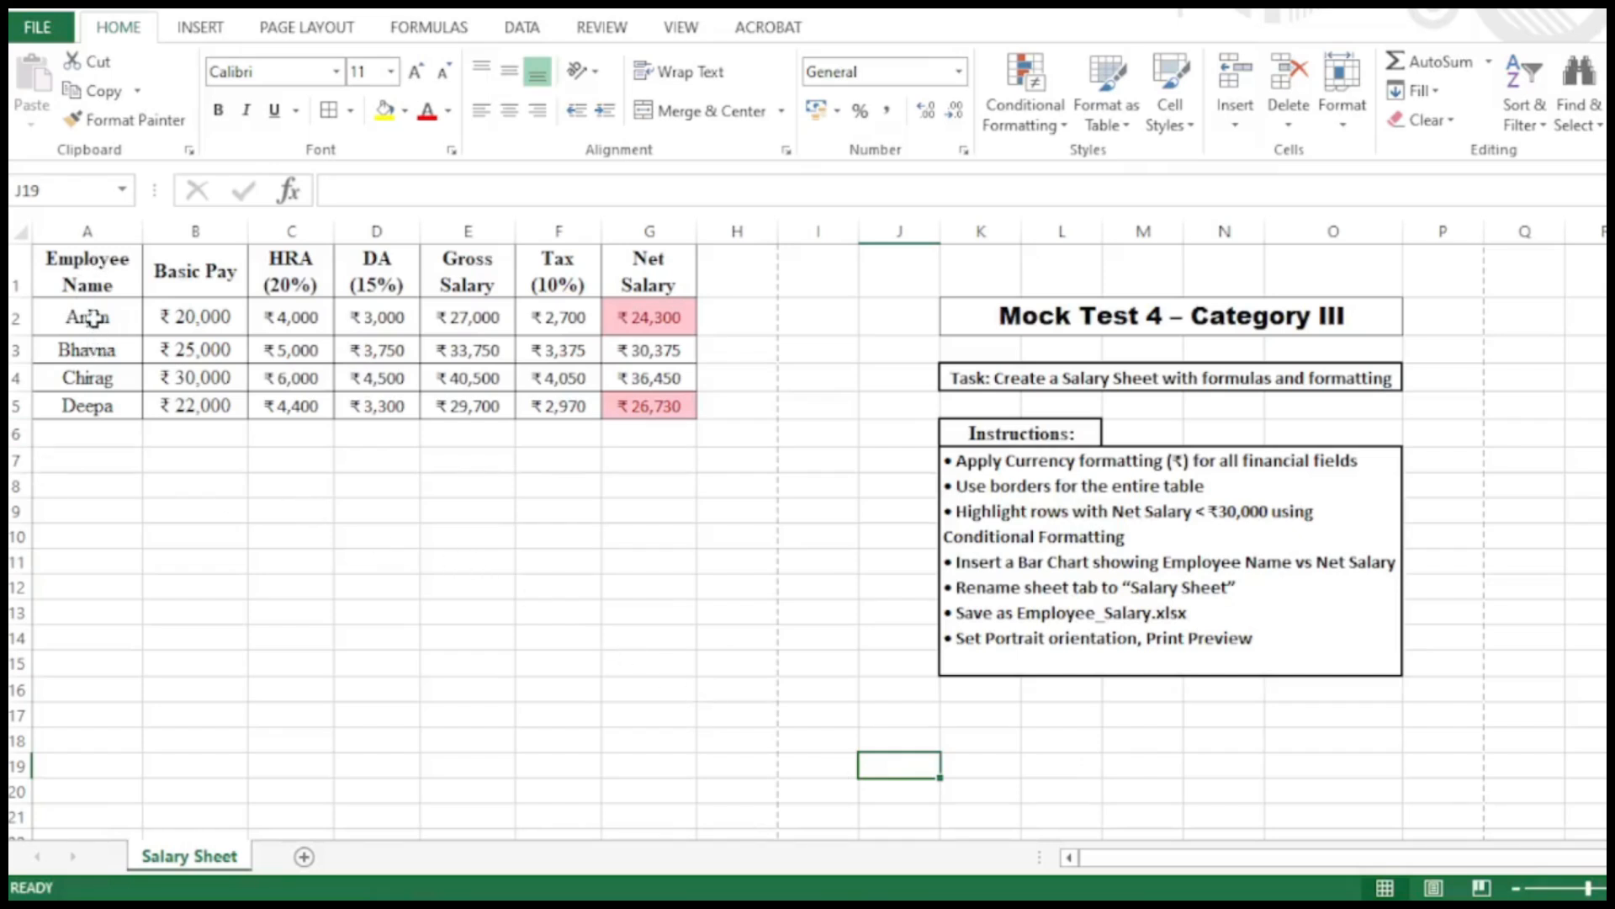
Step: Insert a 2-D clustered bar chart of the employee names A2:A5 against Net Salary G2:G5 and place it below the table
{"action": "left_click_drag", "start_coordinate": [88, 316], "coordinate": [91, 408]}
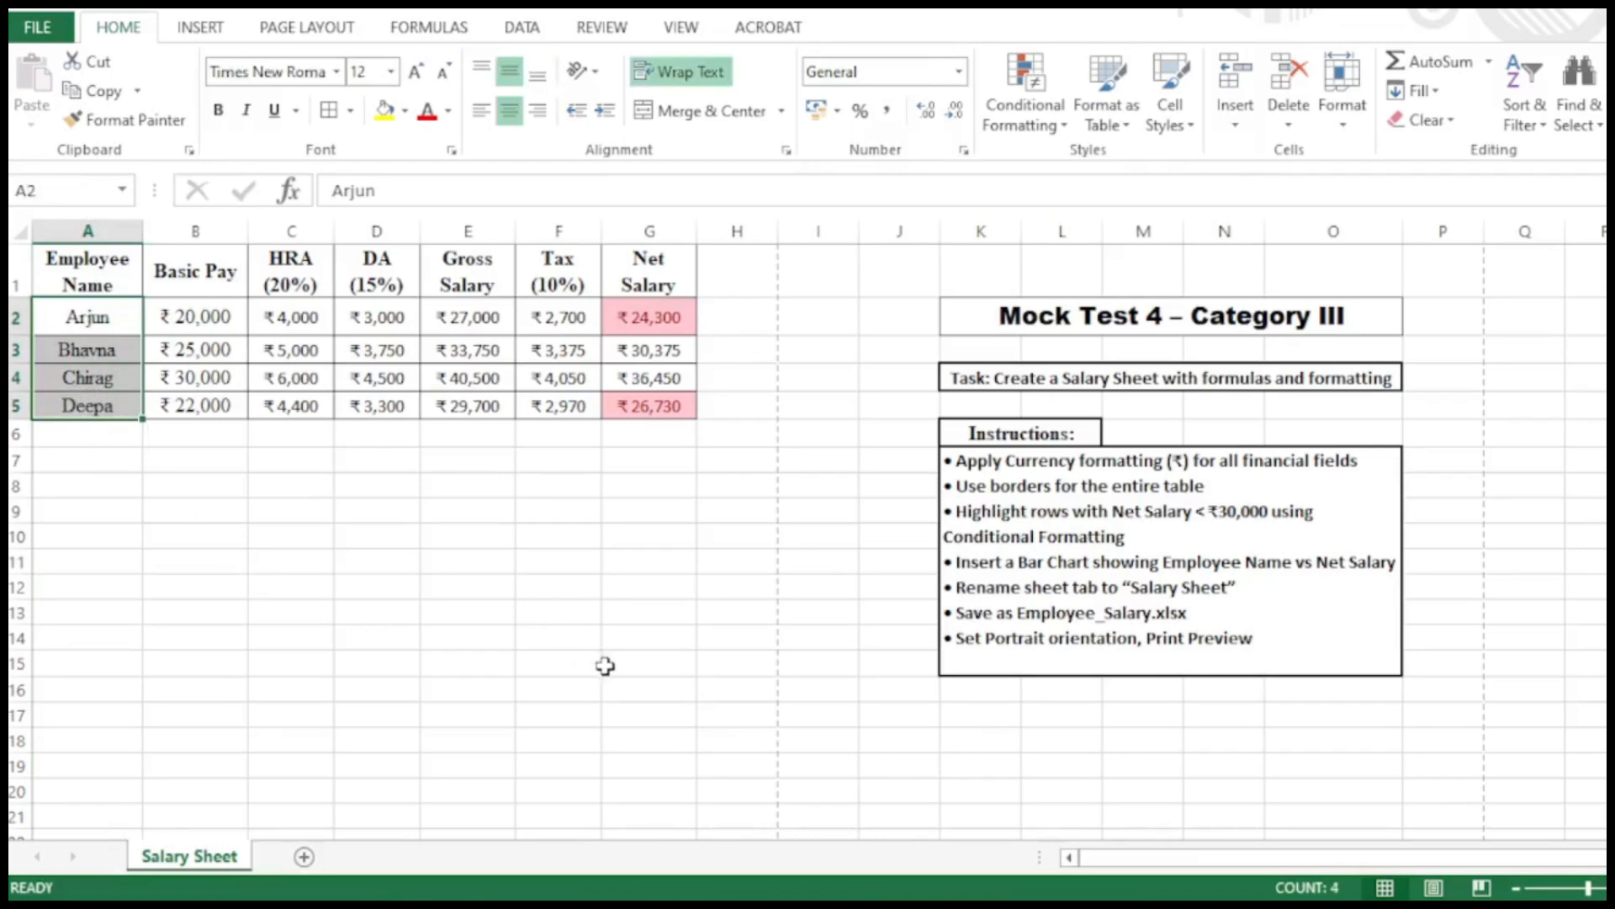
{"action": "left_click_drag", "start_coordinate": [672, 313], "coordinate": [673, 401], "text": "ctrl"}
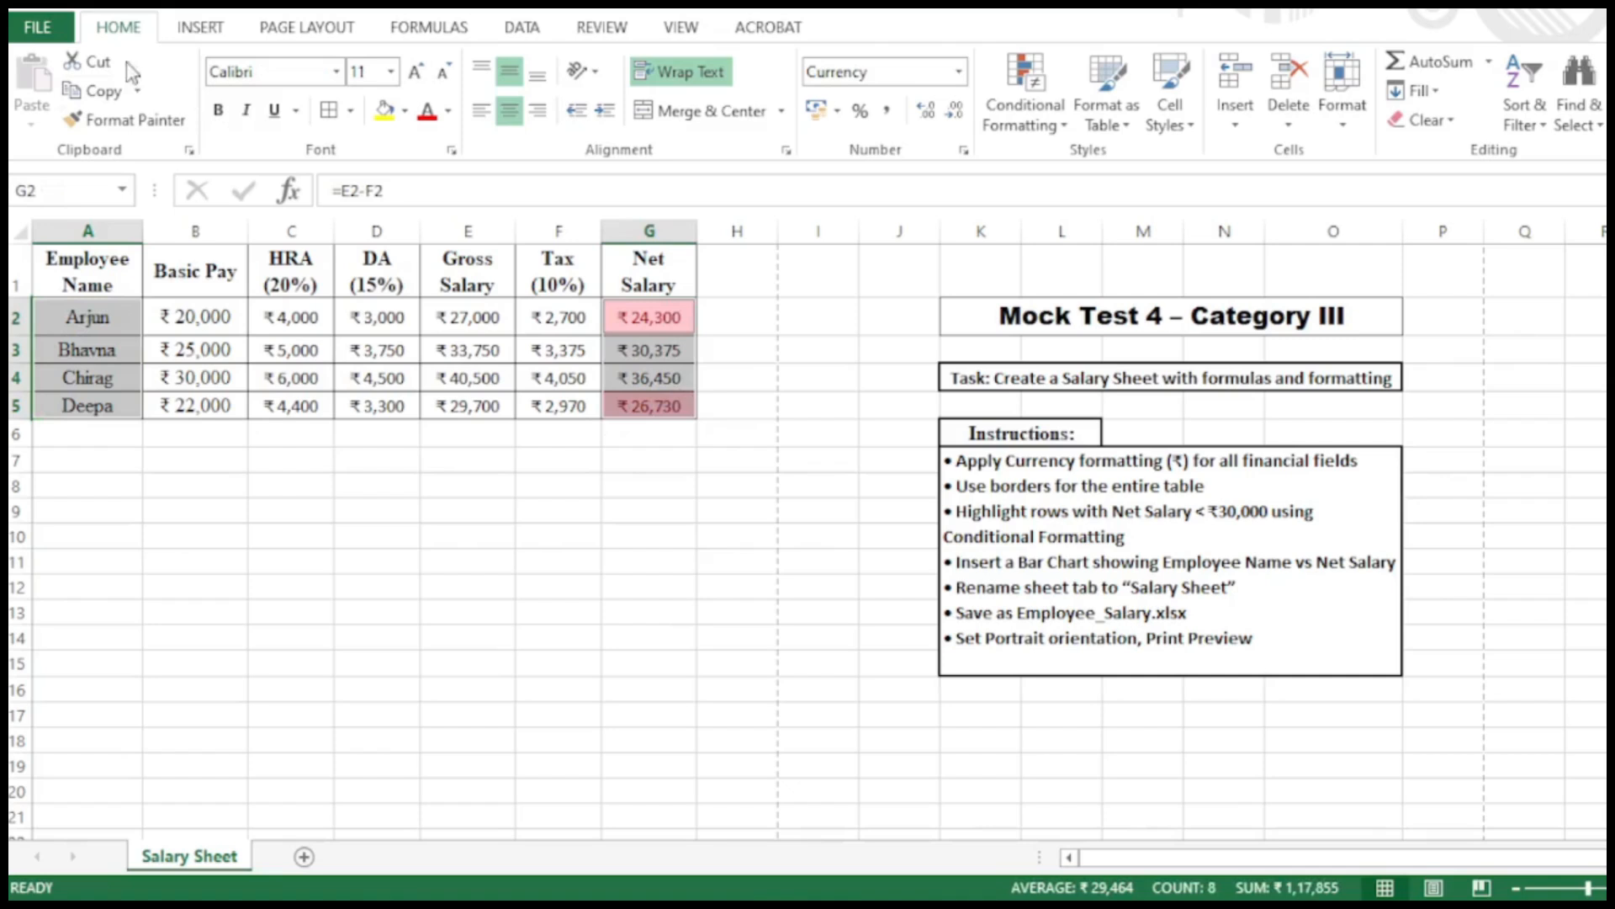
{"action": "left_click", "coordinate": [201, 27]}
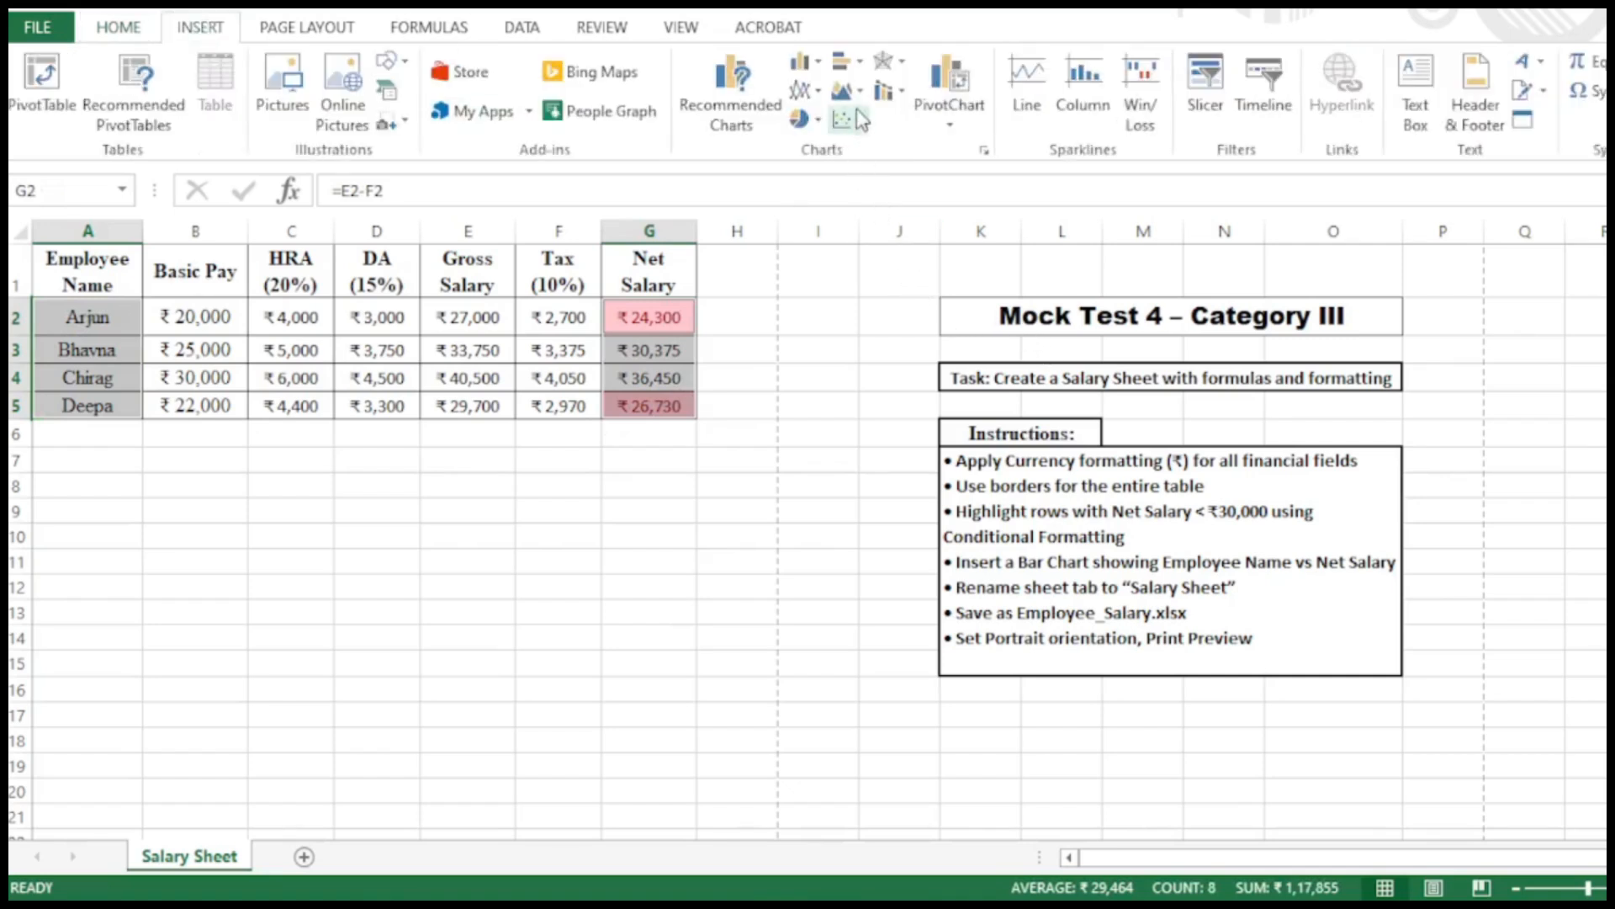
{"action": "left_click", "coordinate": [848, 61]}
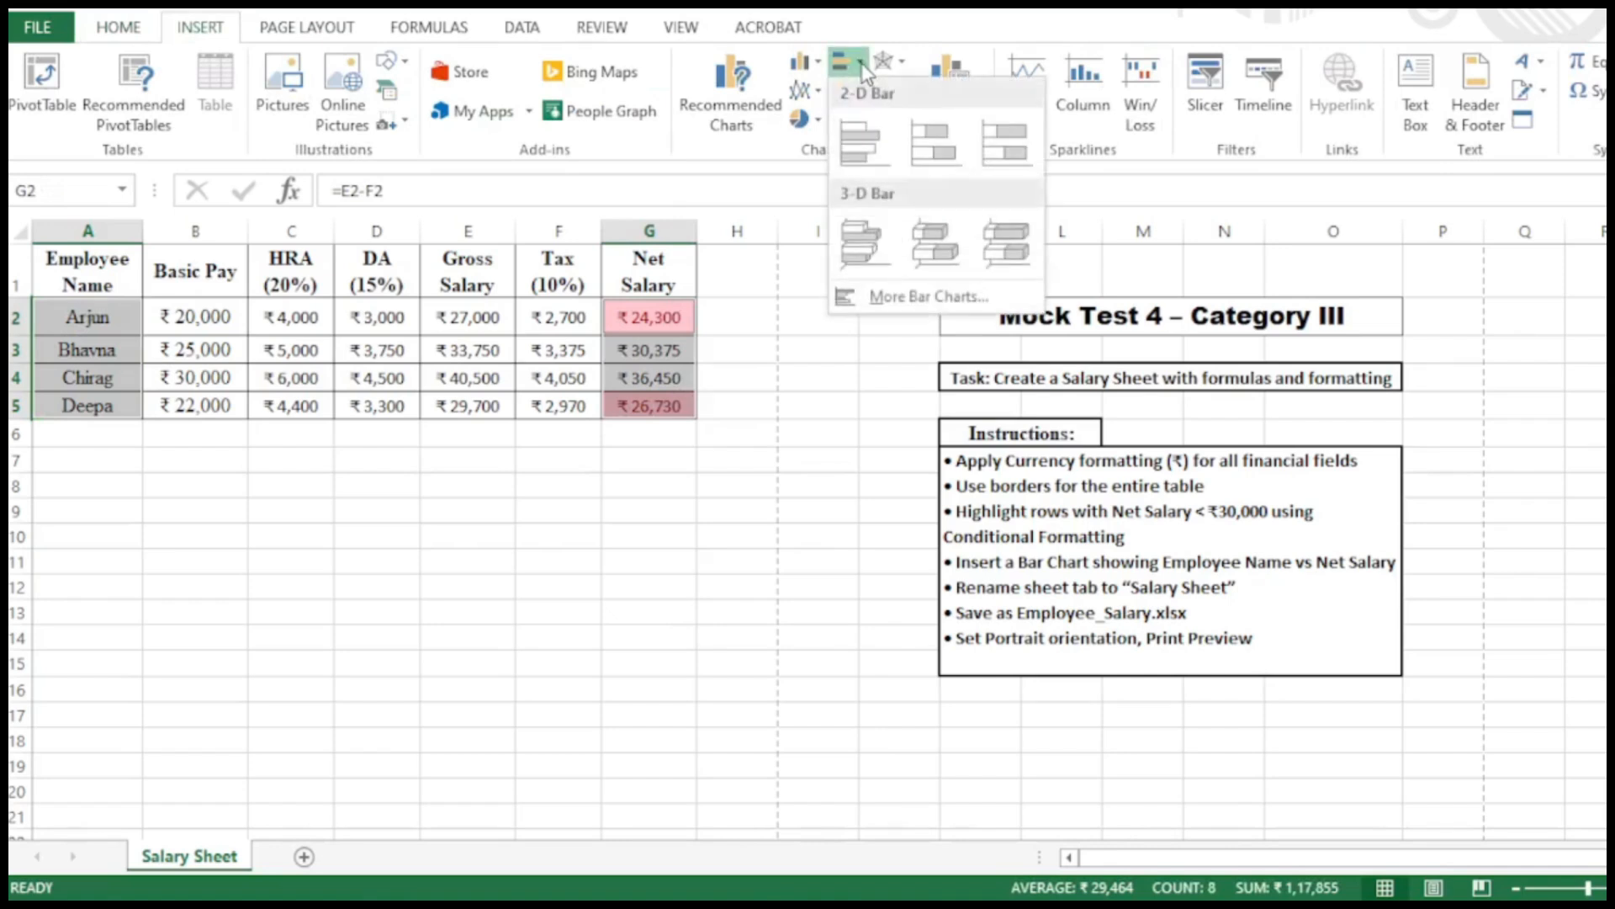
{"action": "left_click", "coordinate": [868, 145]}
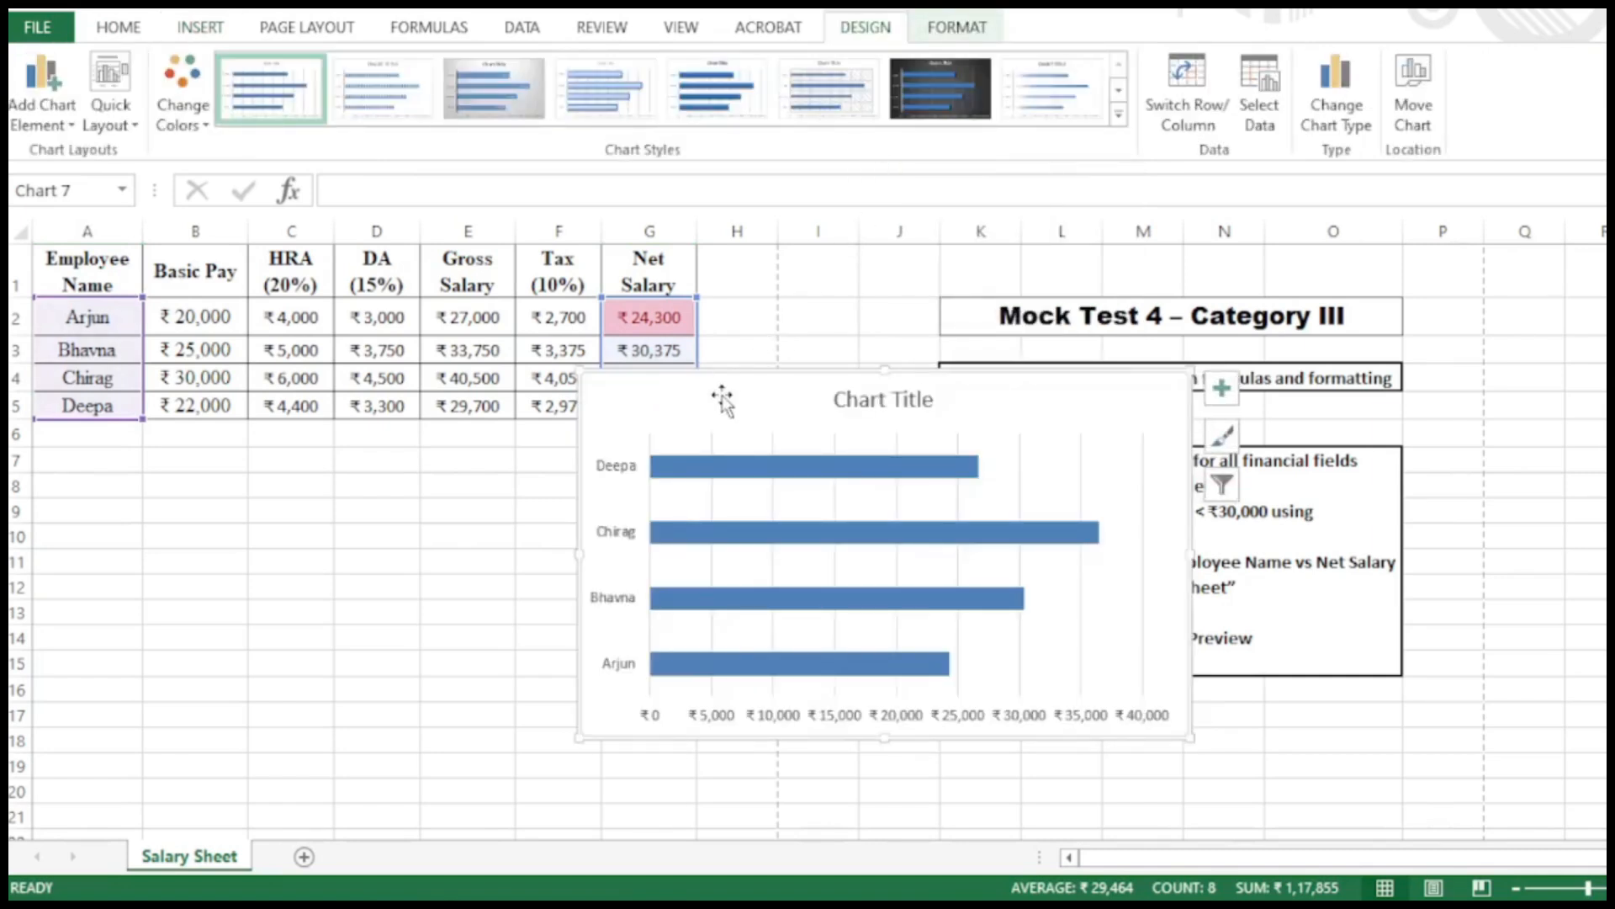
{"action": "mouse_move", "coordinate": [719, 400]}
{"action": "left_mouse_down"}
{"action": "mouse_move", "coordinate": [699, 393]}
{"action": "mouse_move", "coordinate": [454, 502]}
{"action": "mouse_move", "coordinate": [305, 467]}
{"action": "left_mouse_up"}
Step: Replace the bar chart's placeholder title with "Employee Net Salary"
{"action": "double_click", "coordinate": [503, 471]}
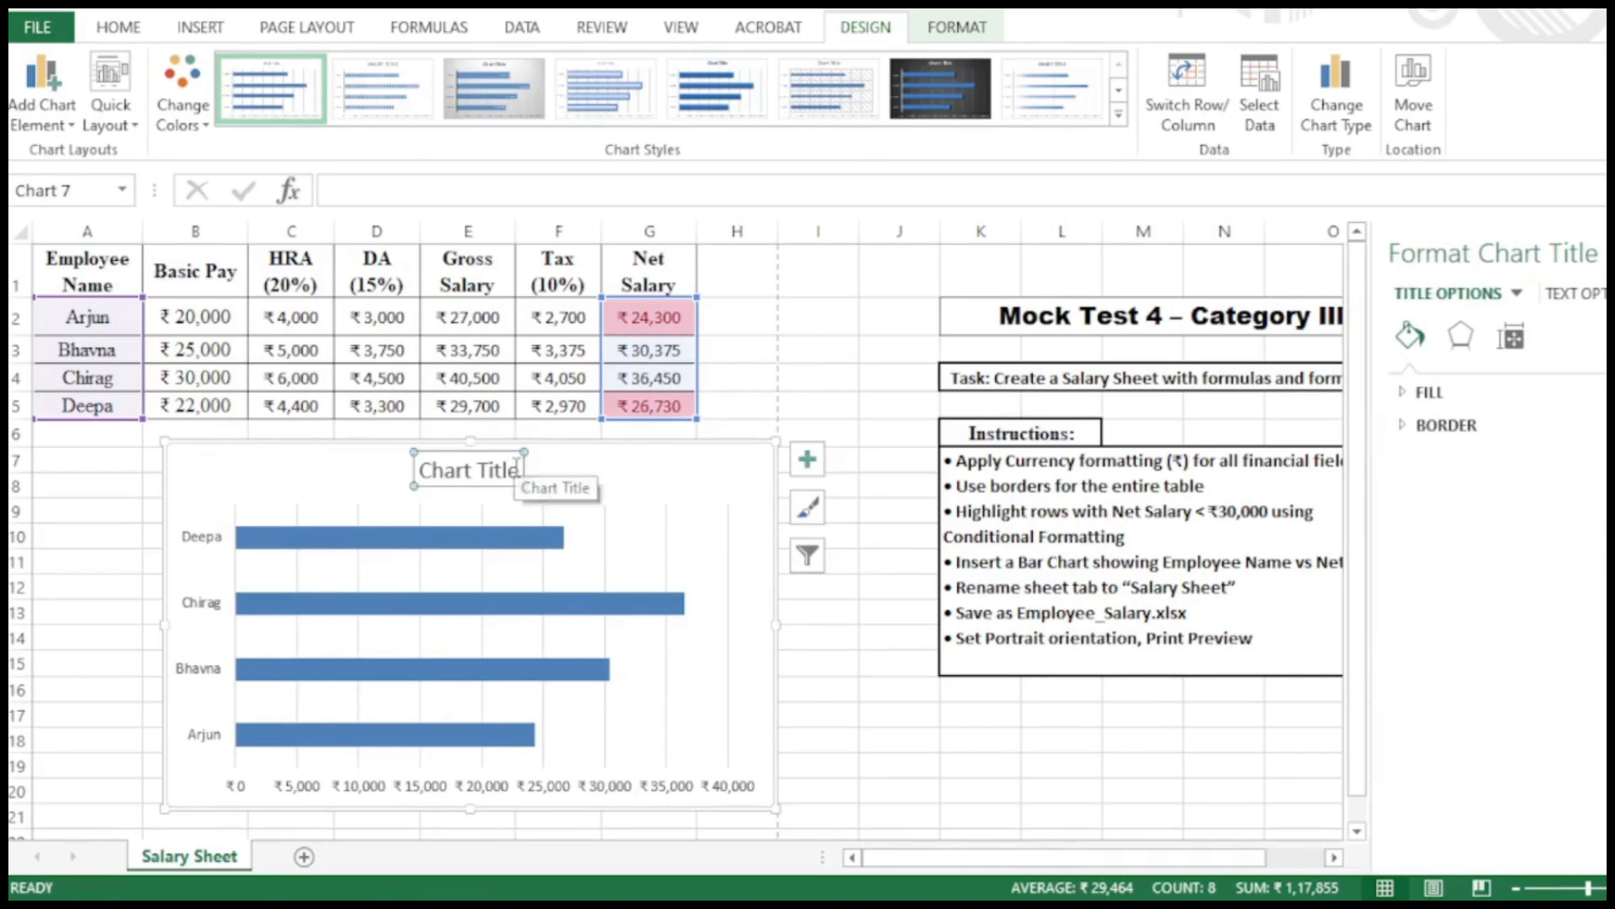
{"action": "left_click_drag", "start_coordinate": [522, 471], "coordinate": [418, 471]}
{"action": "type", "text": "Employee Net Sala"}
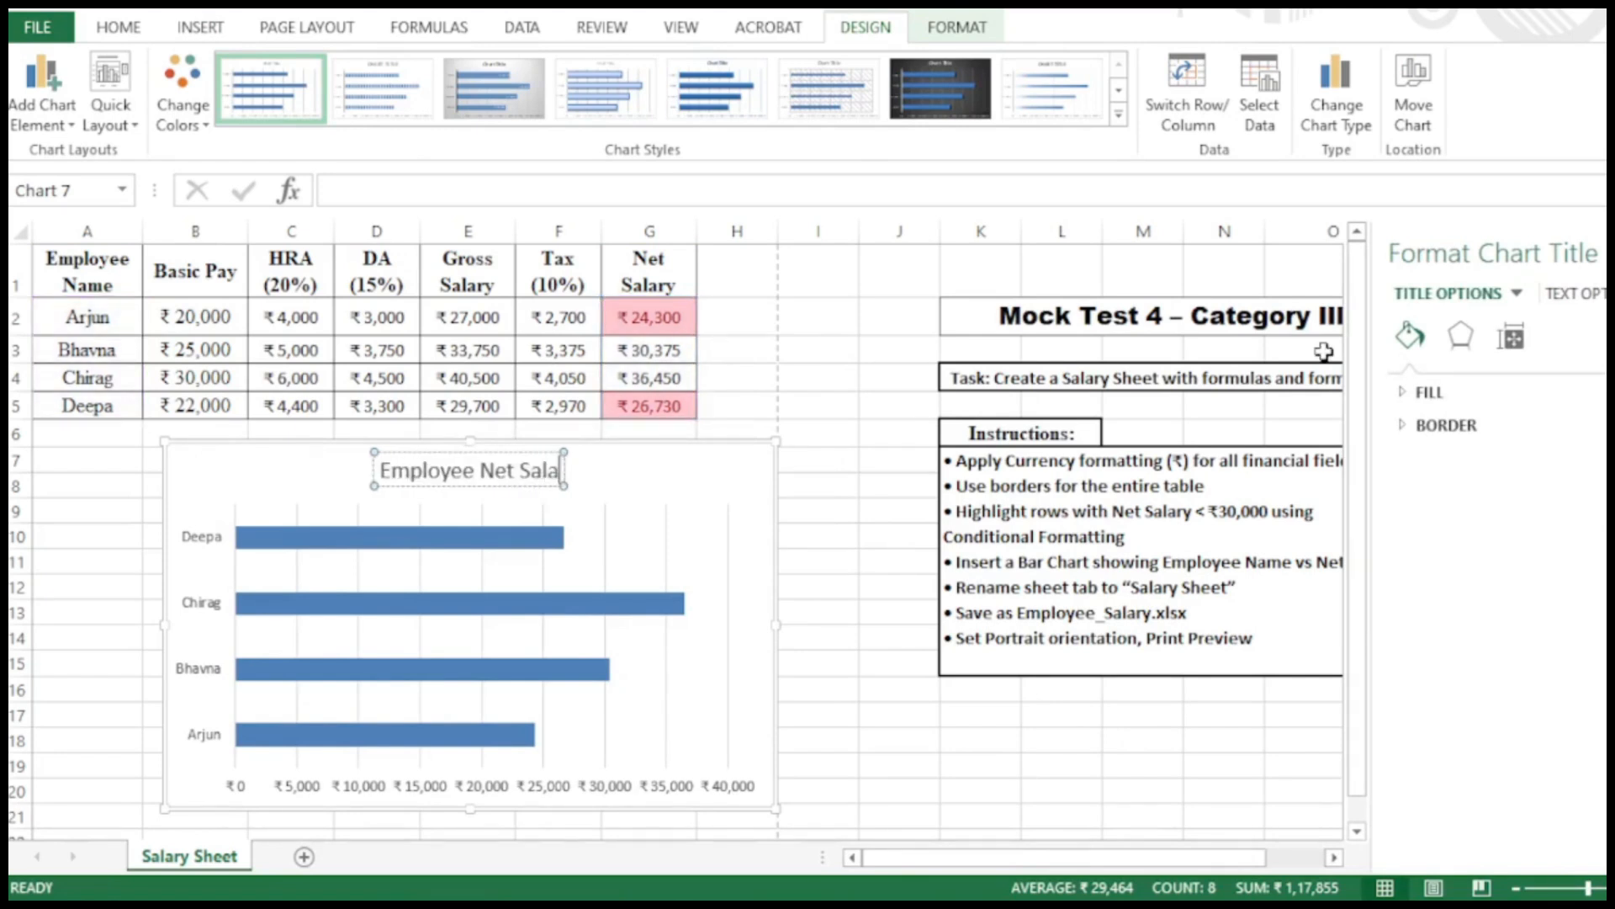
{"action": "type", "text": "ry"}
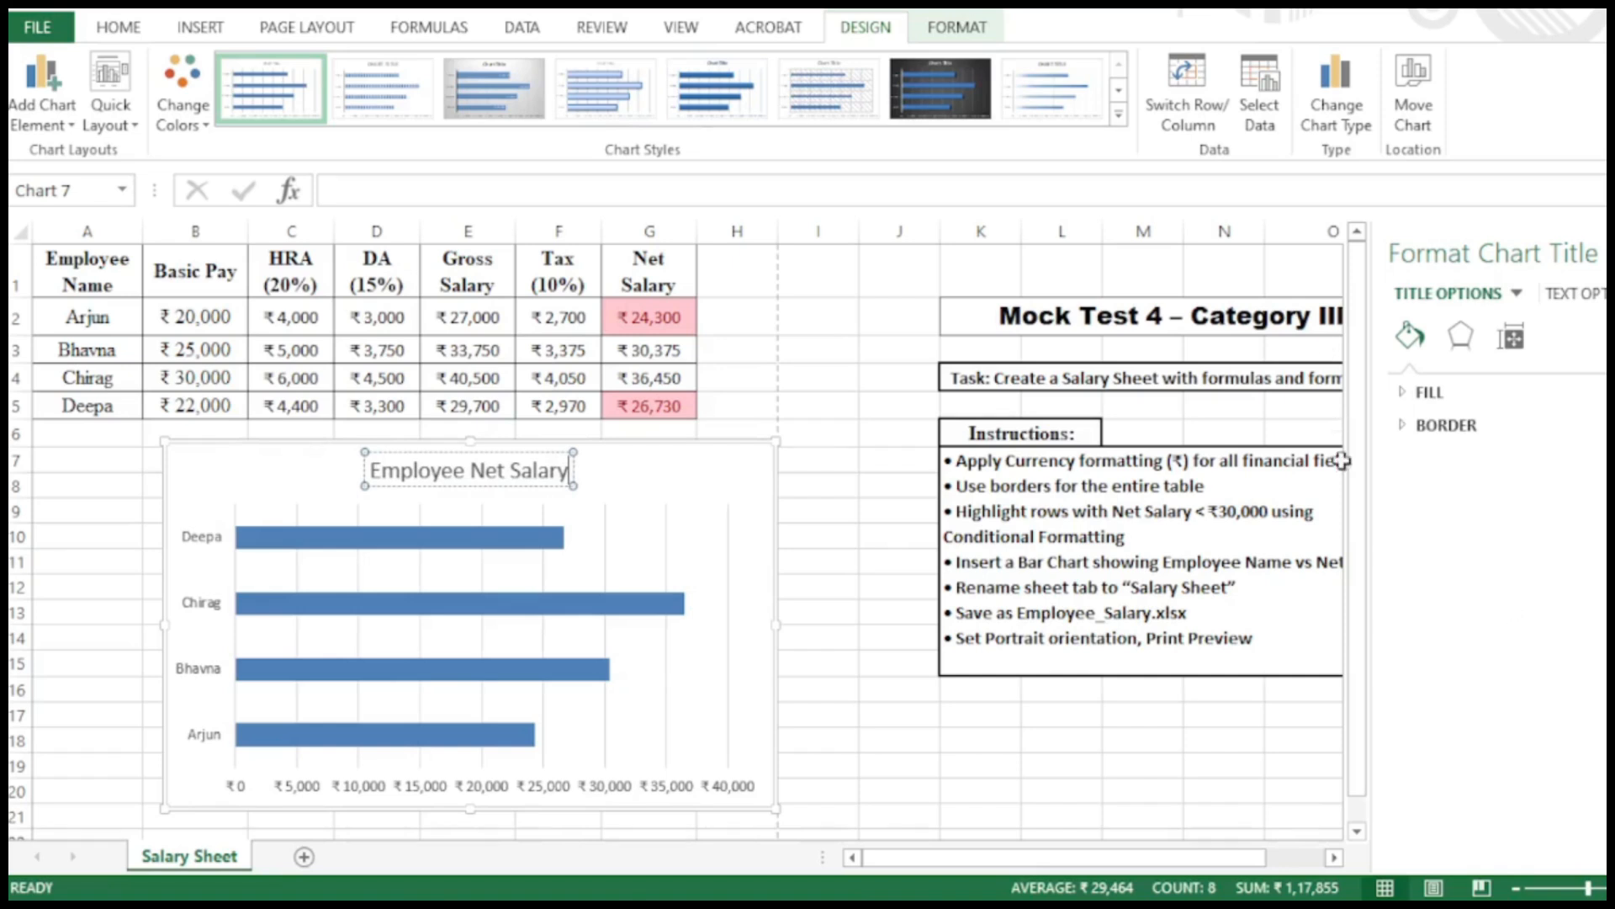
{"action": "left_click", "coordinate": [568, 712]}
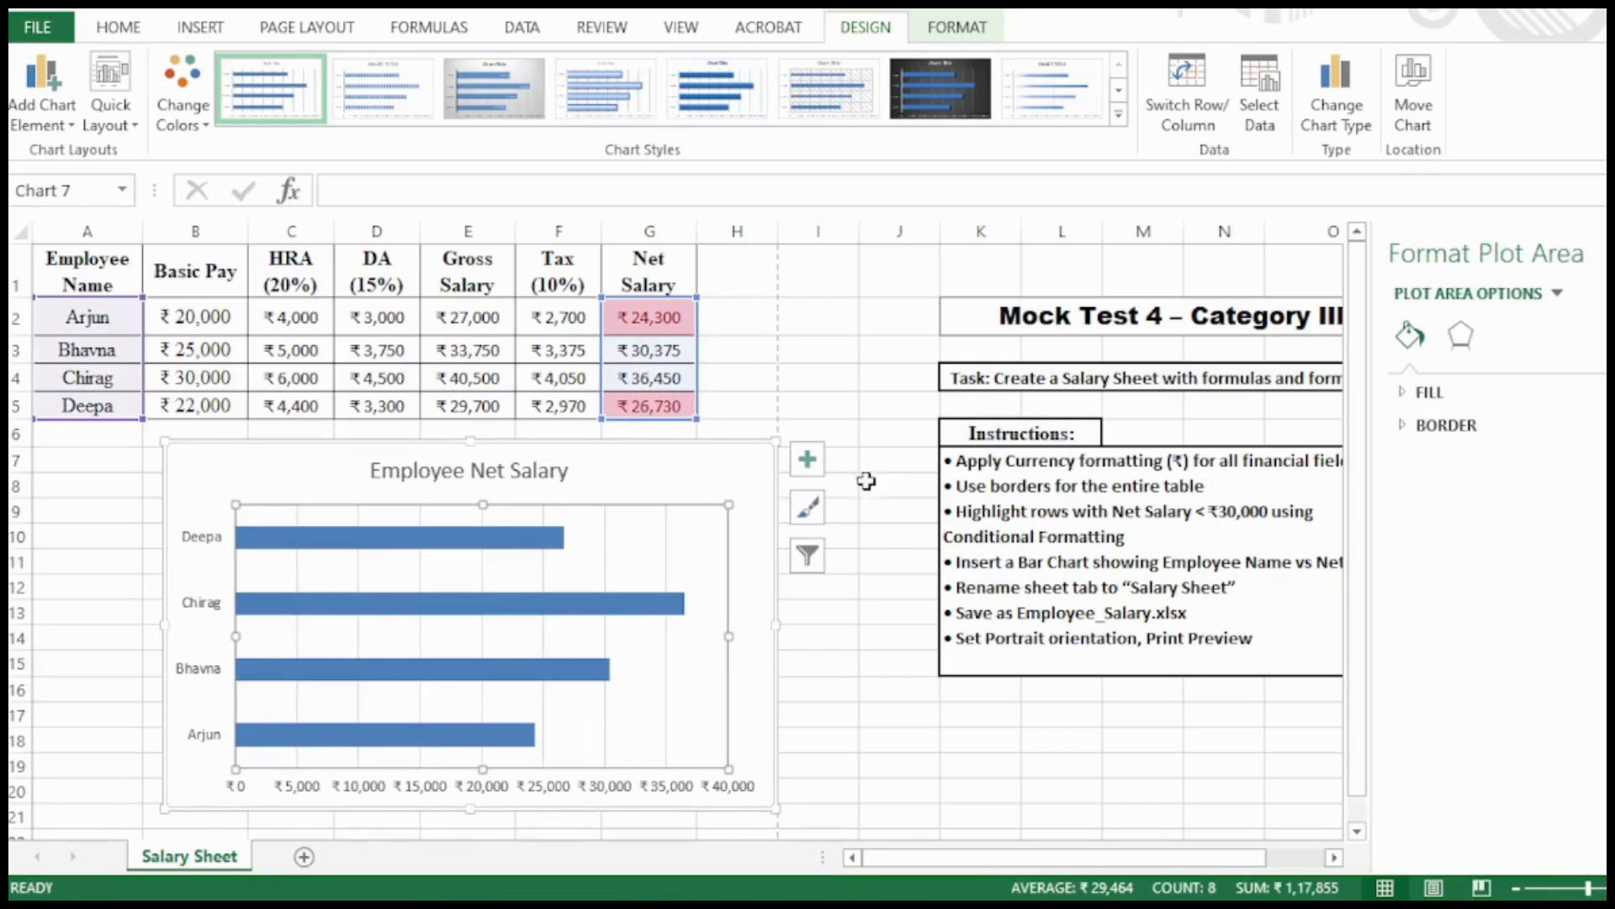
Step: Add axis titles to the chart, naming the vertical axis "Employee Name" and the horizontal axis "Net Salary"
{"action": "left_click", "coordinate": [807, 461]}
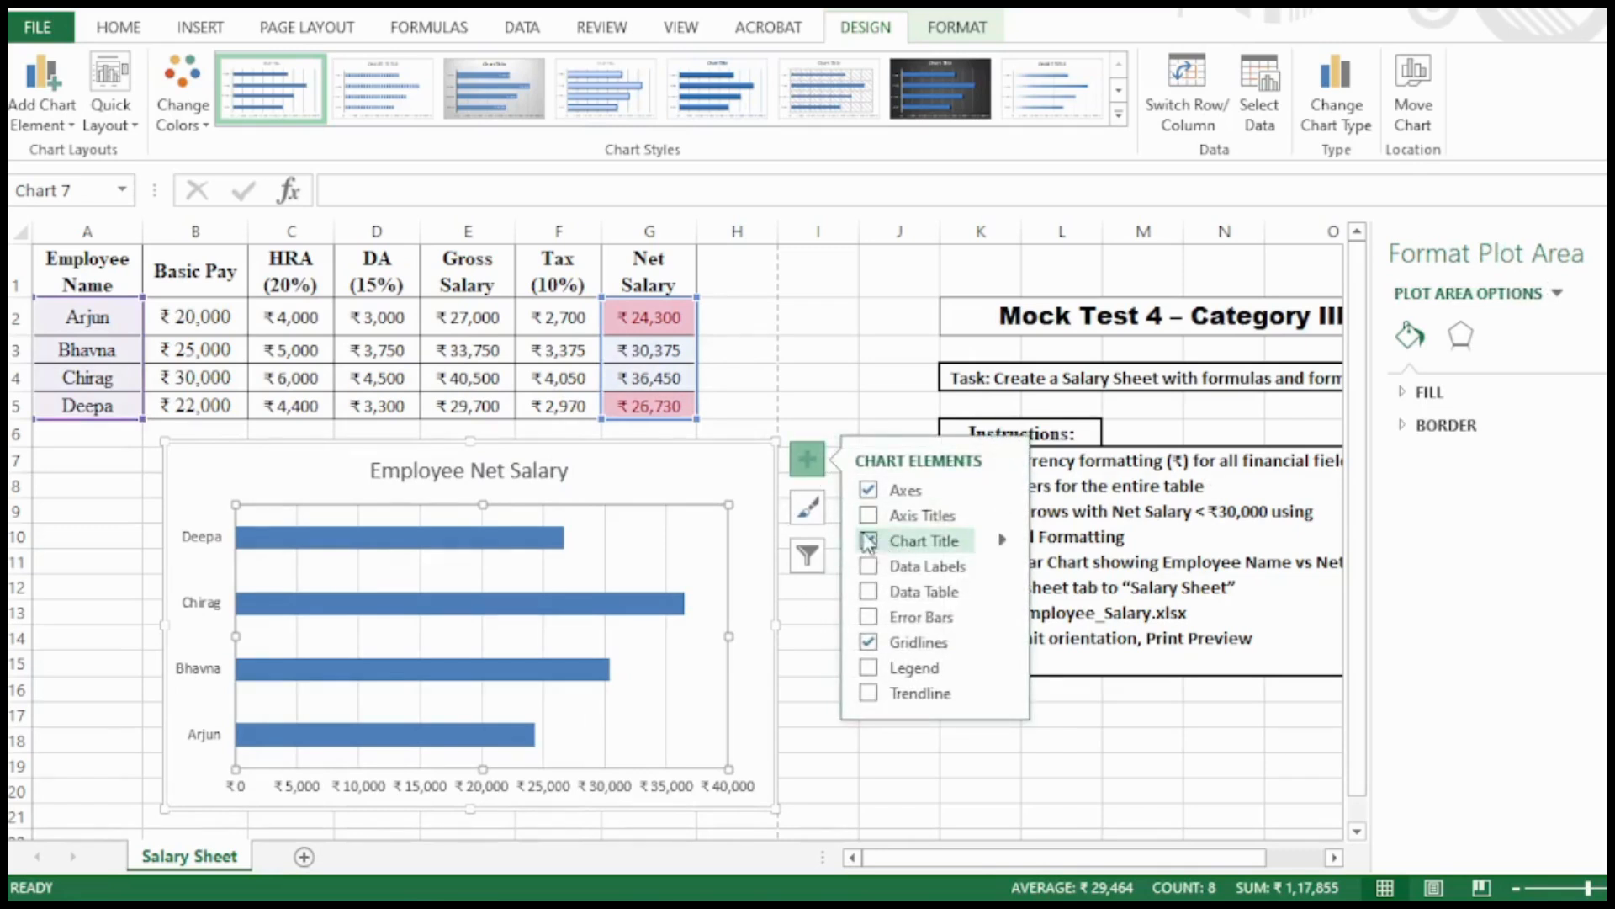
{"action": "left_click", "coordinate": [870, 516]}
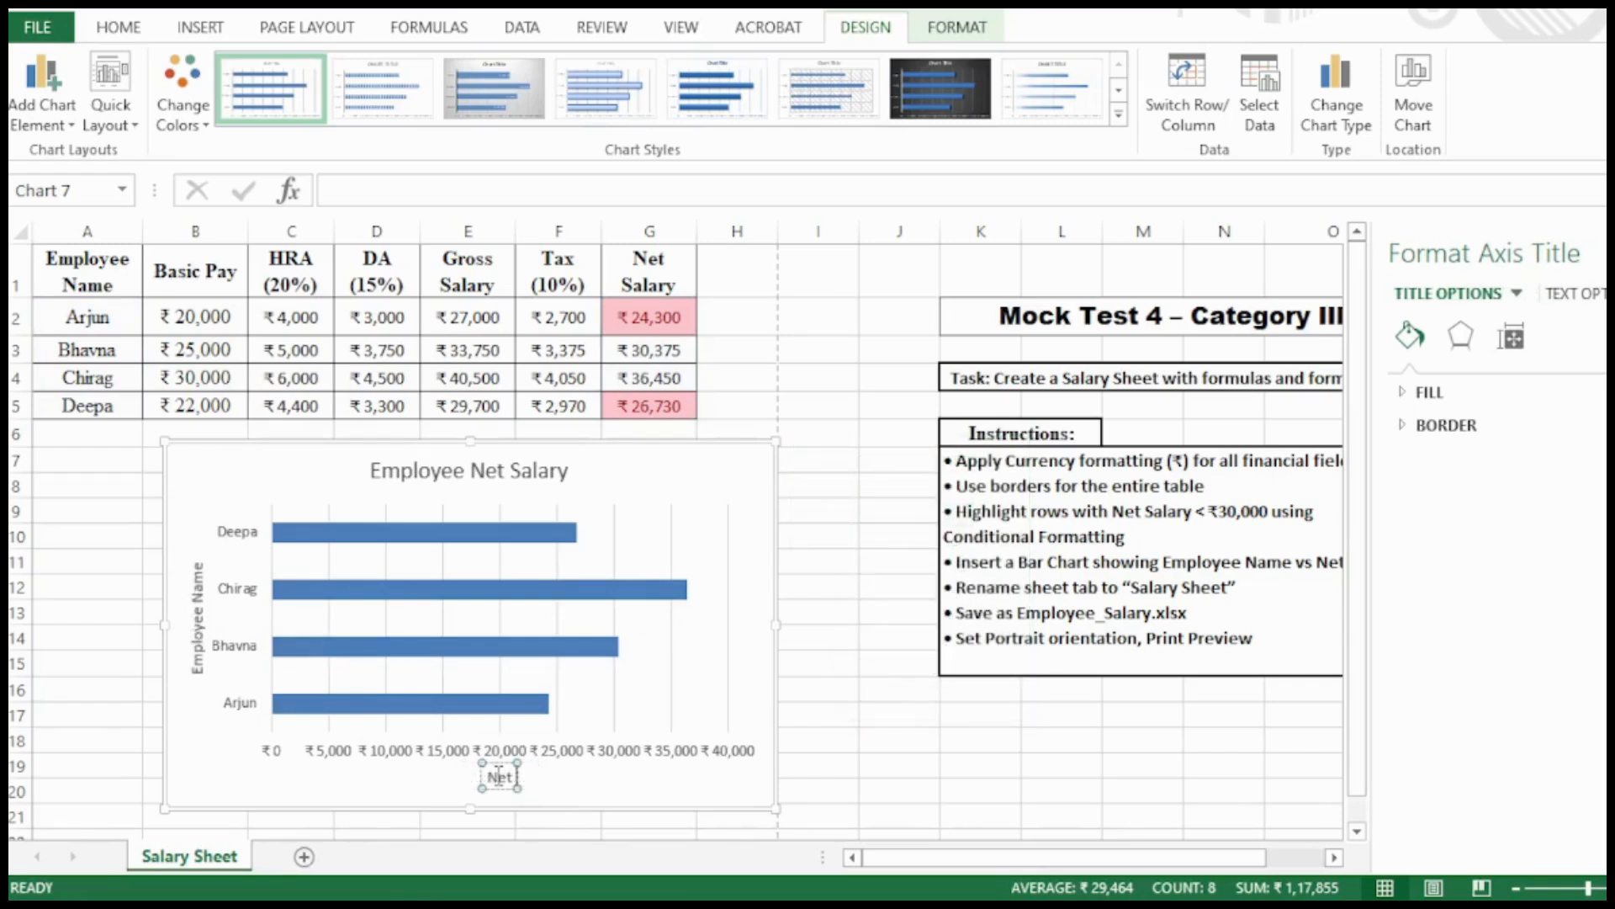
{"action": "type", "text": "Sa"}
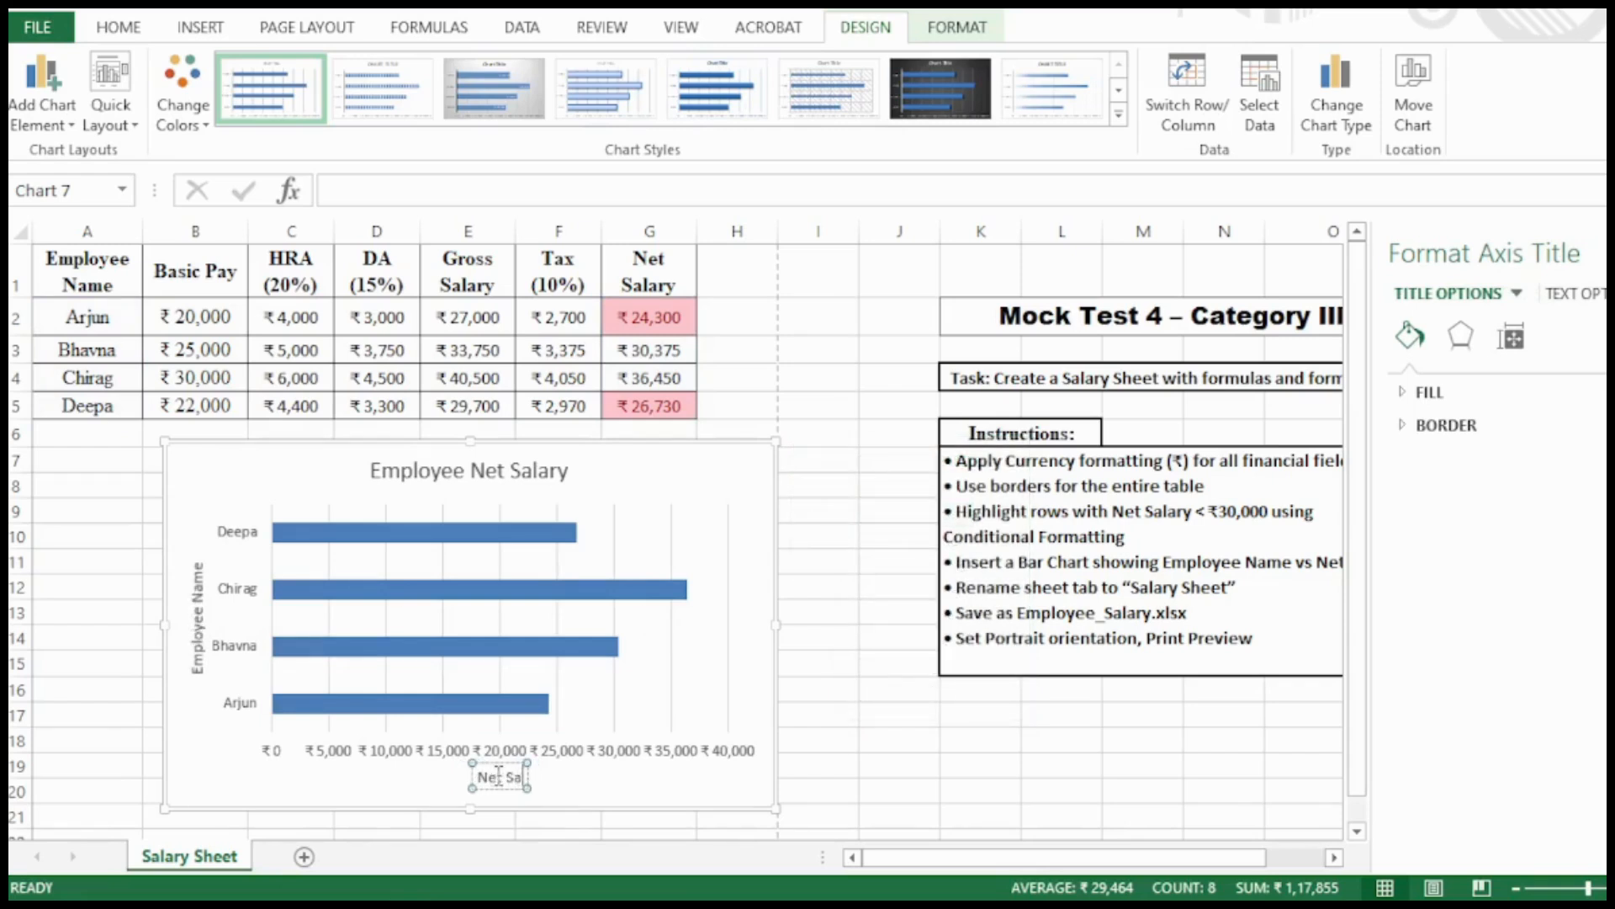
{"action": "type", "text": "lary"}
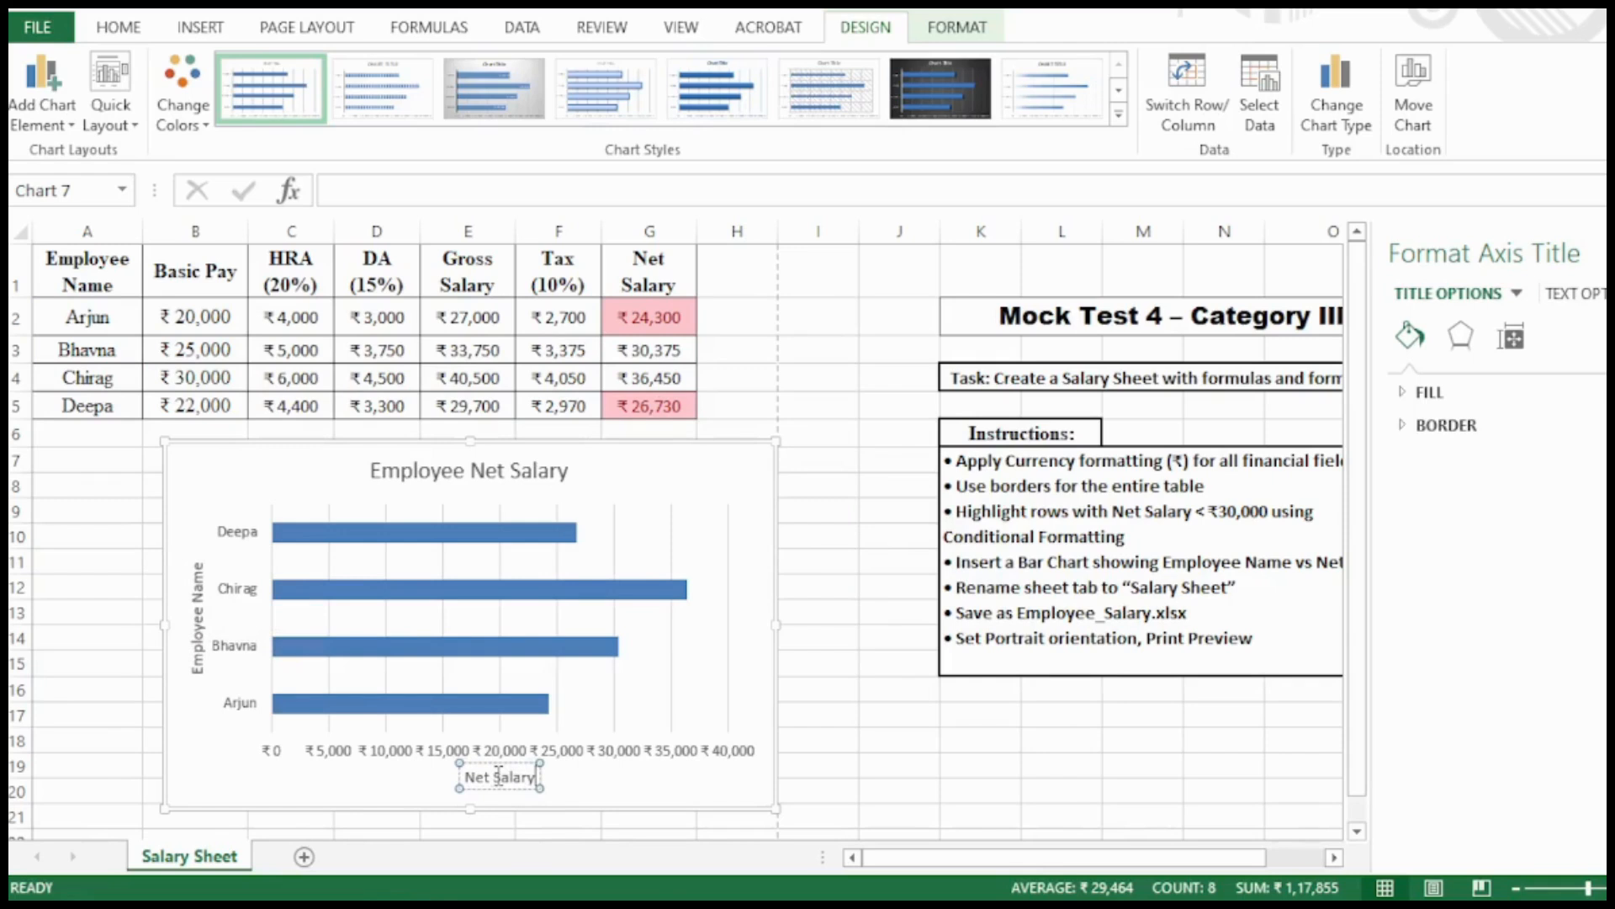
{"action": "left_click", "coordinate": [836, 670]}
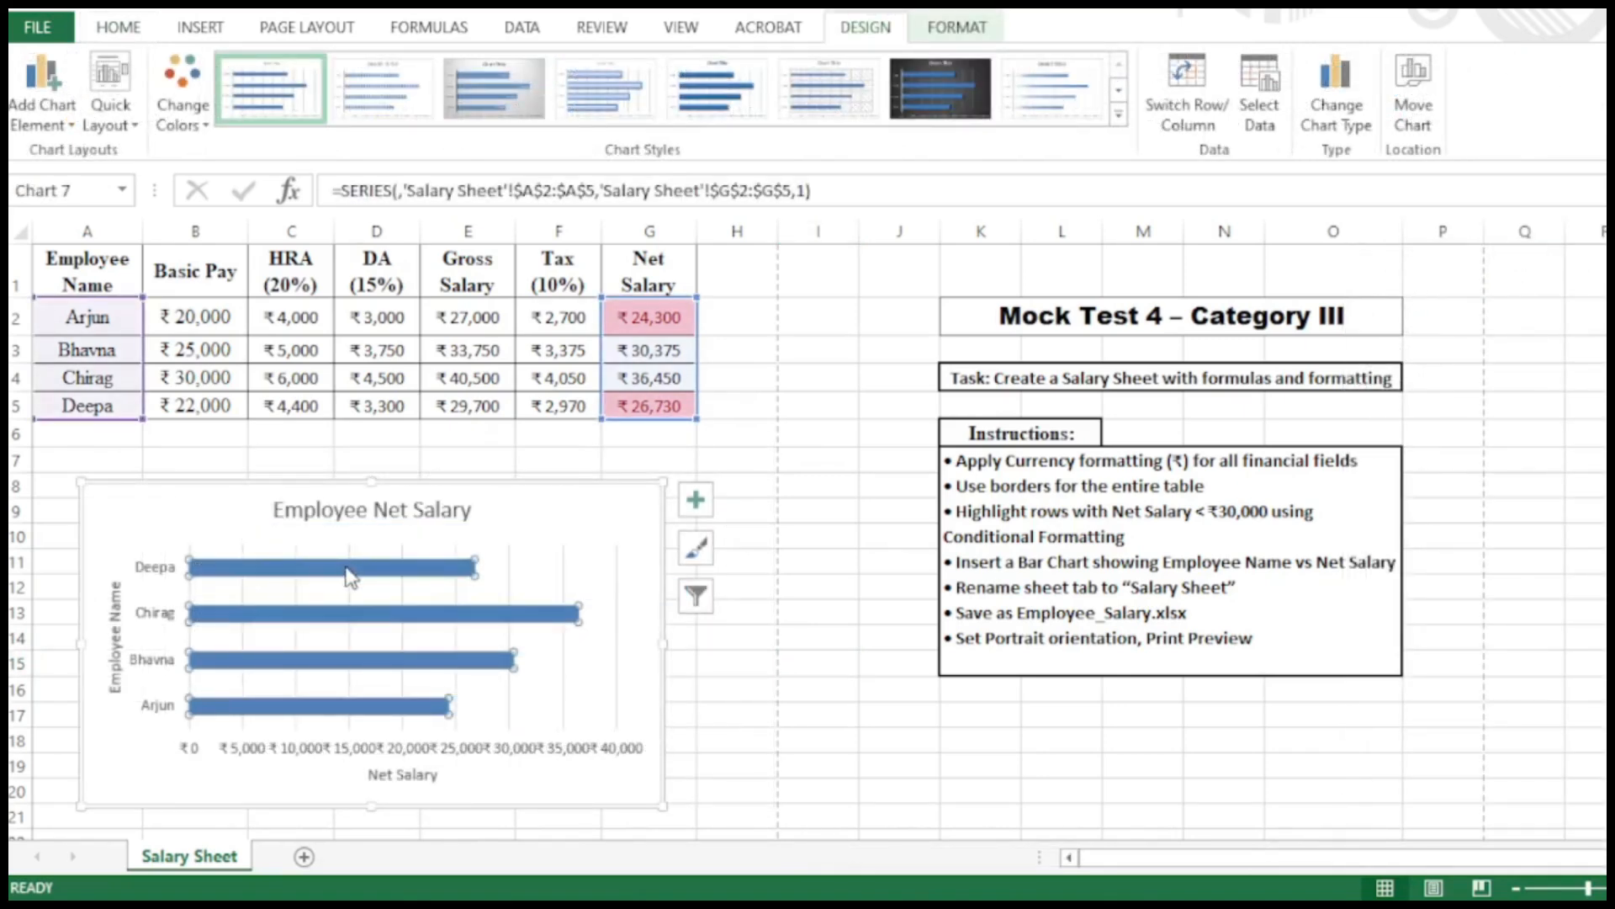
{"action": "right_click", "coordinate": [350, 576]}
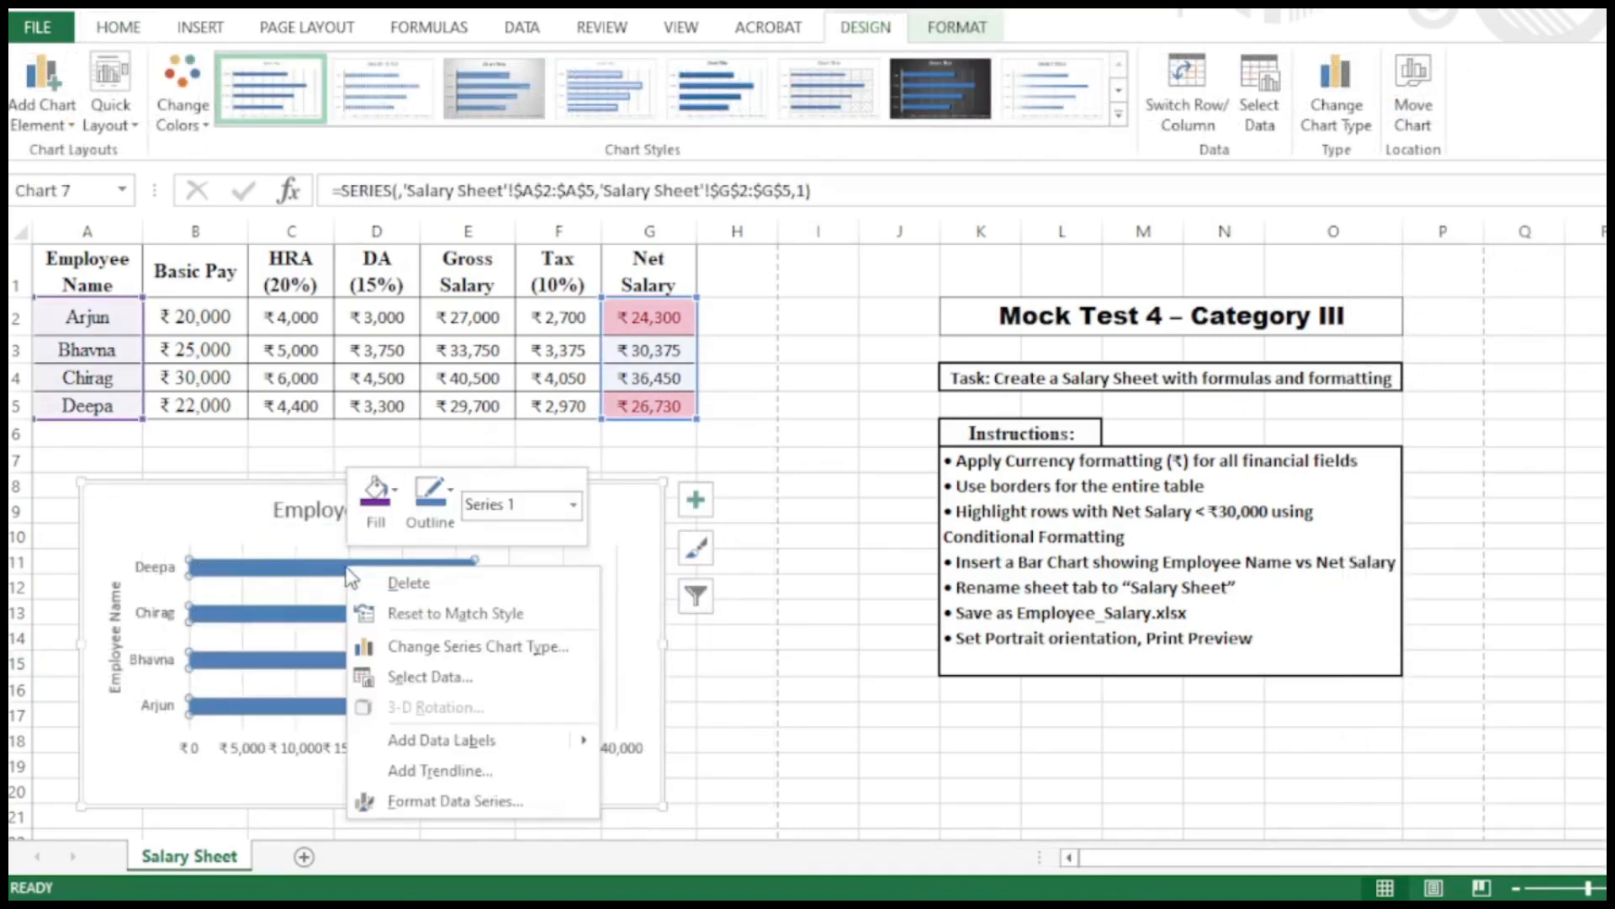
{"action": "left_click", "coordinate": [395, 490]}
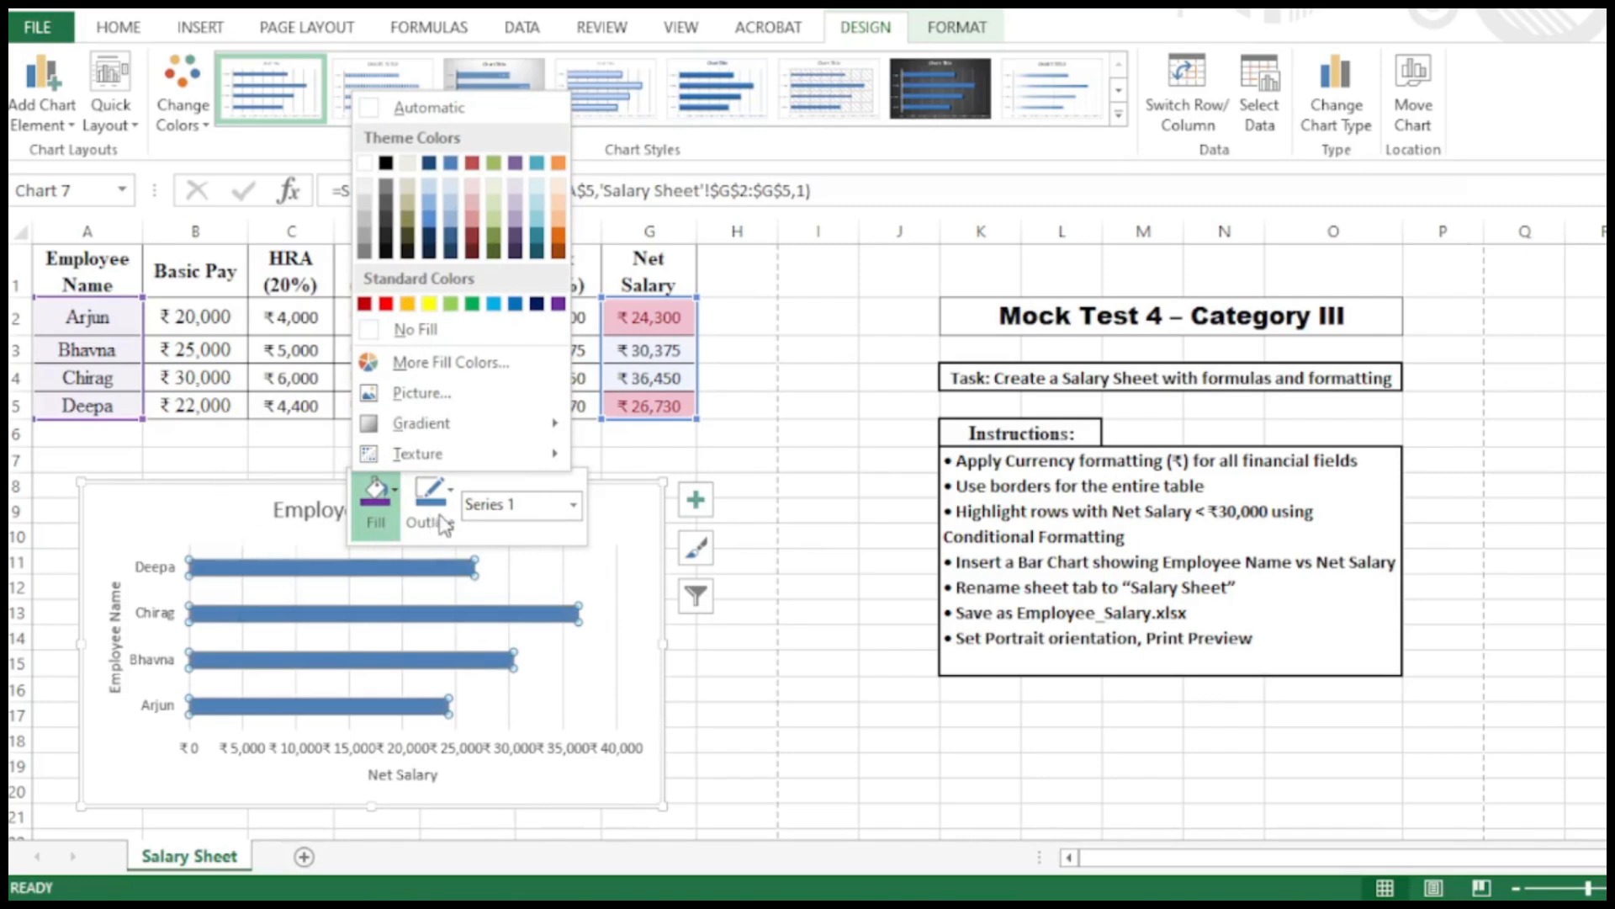
{"action": "left_click", "coordinate": [358, 574]}
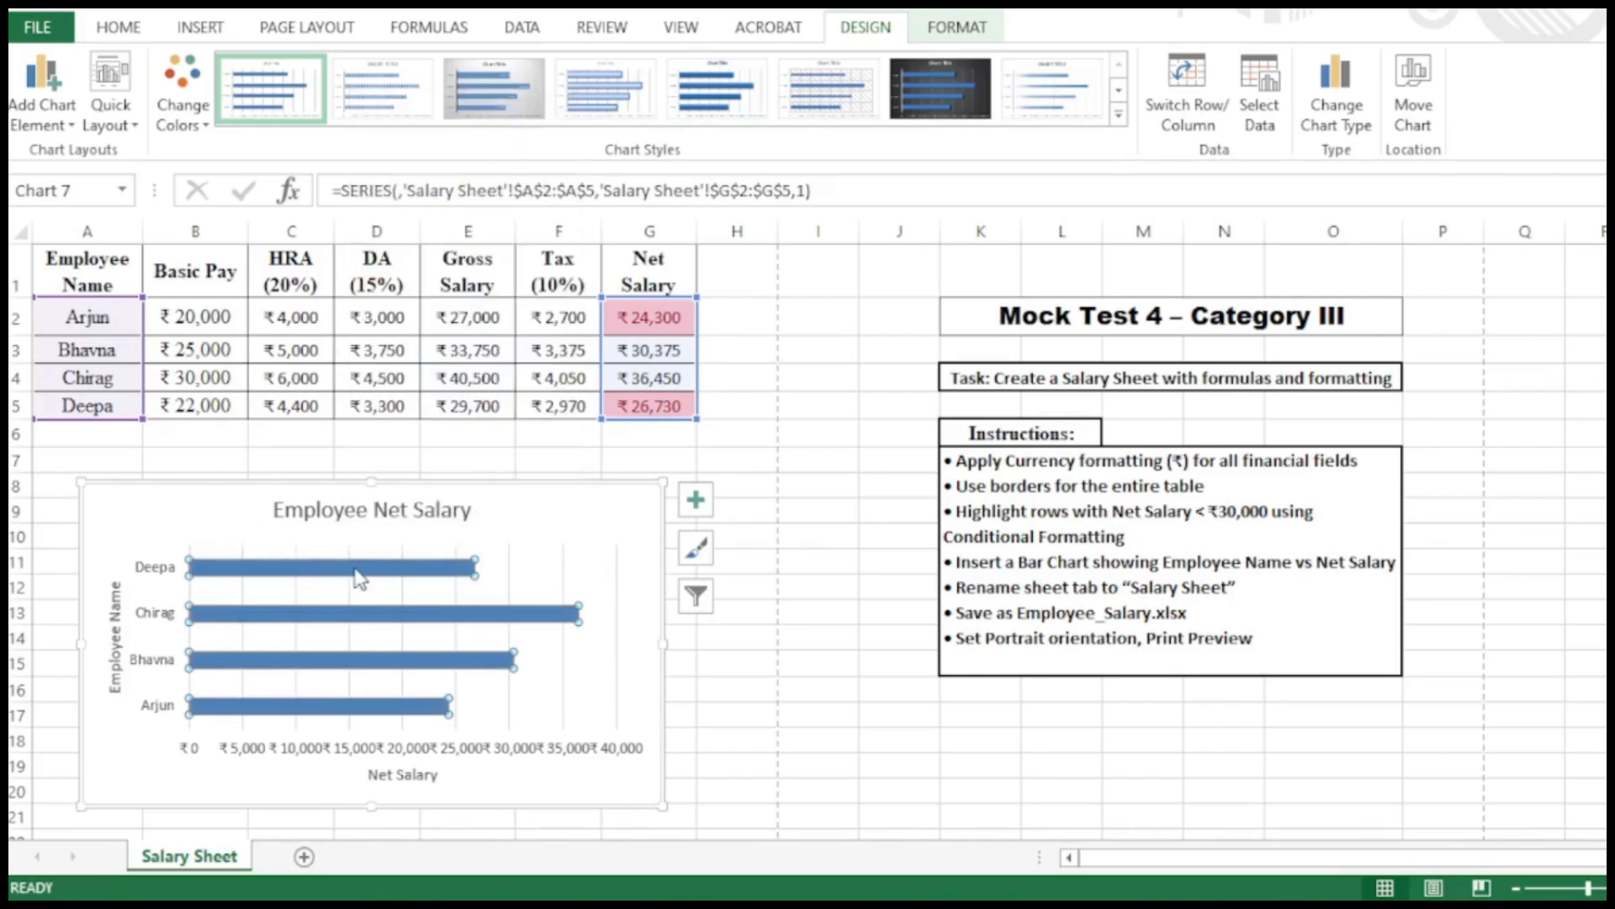
{"action": "left_click", "coordinate": [358, 574]}
{"action": "mouse_move", "coordinate": [375, 586]}
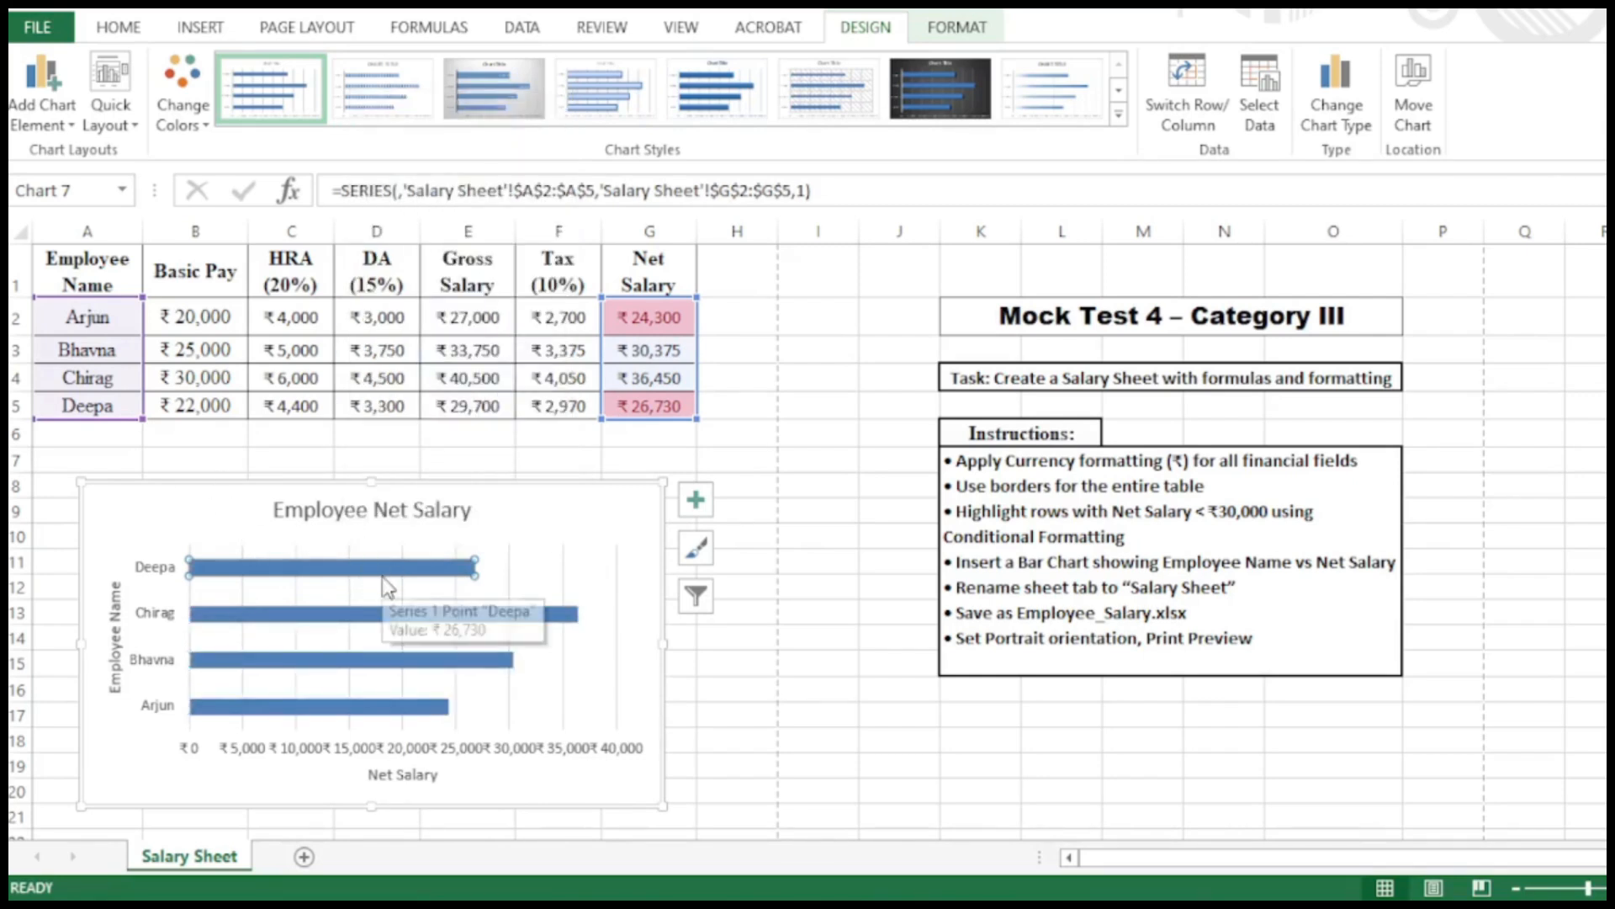
{"action": "right_click", "coordinate": [353, 572]}
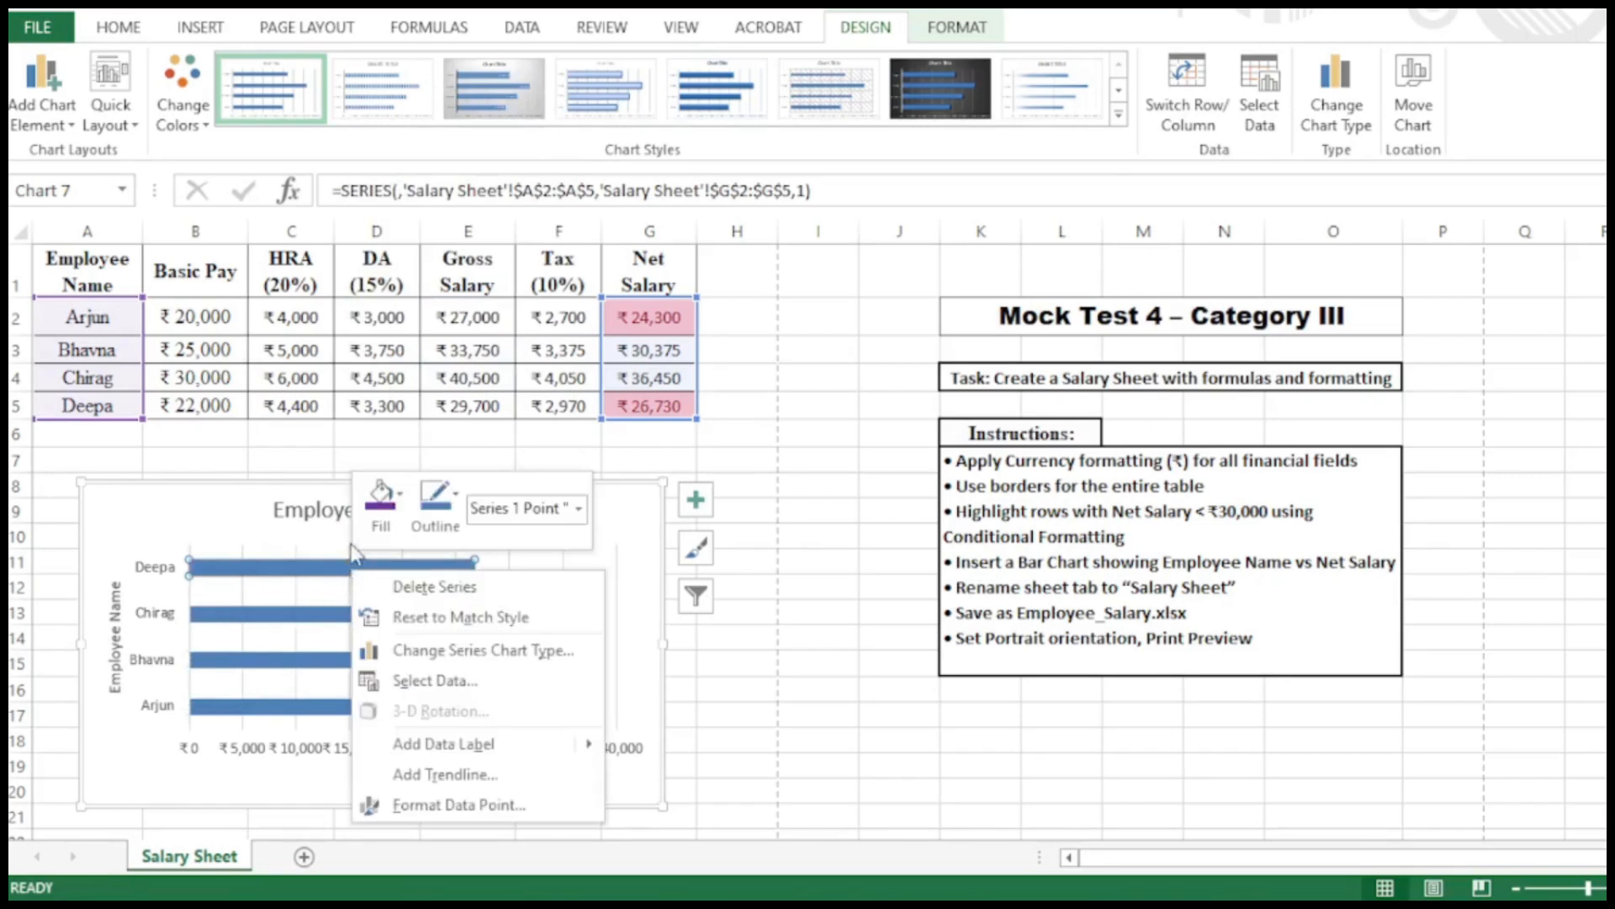
{"action": "left_click", "coordinate": [404, 502]}
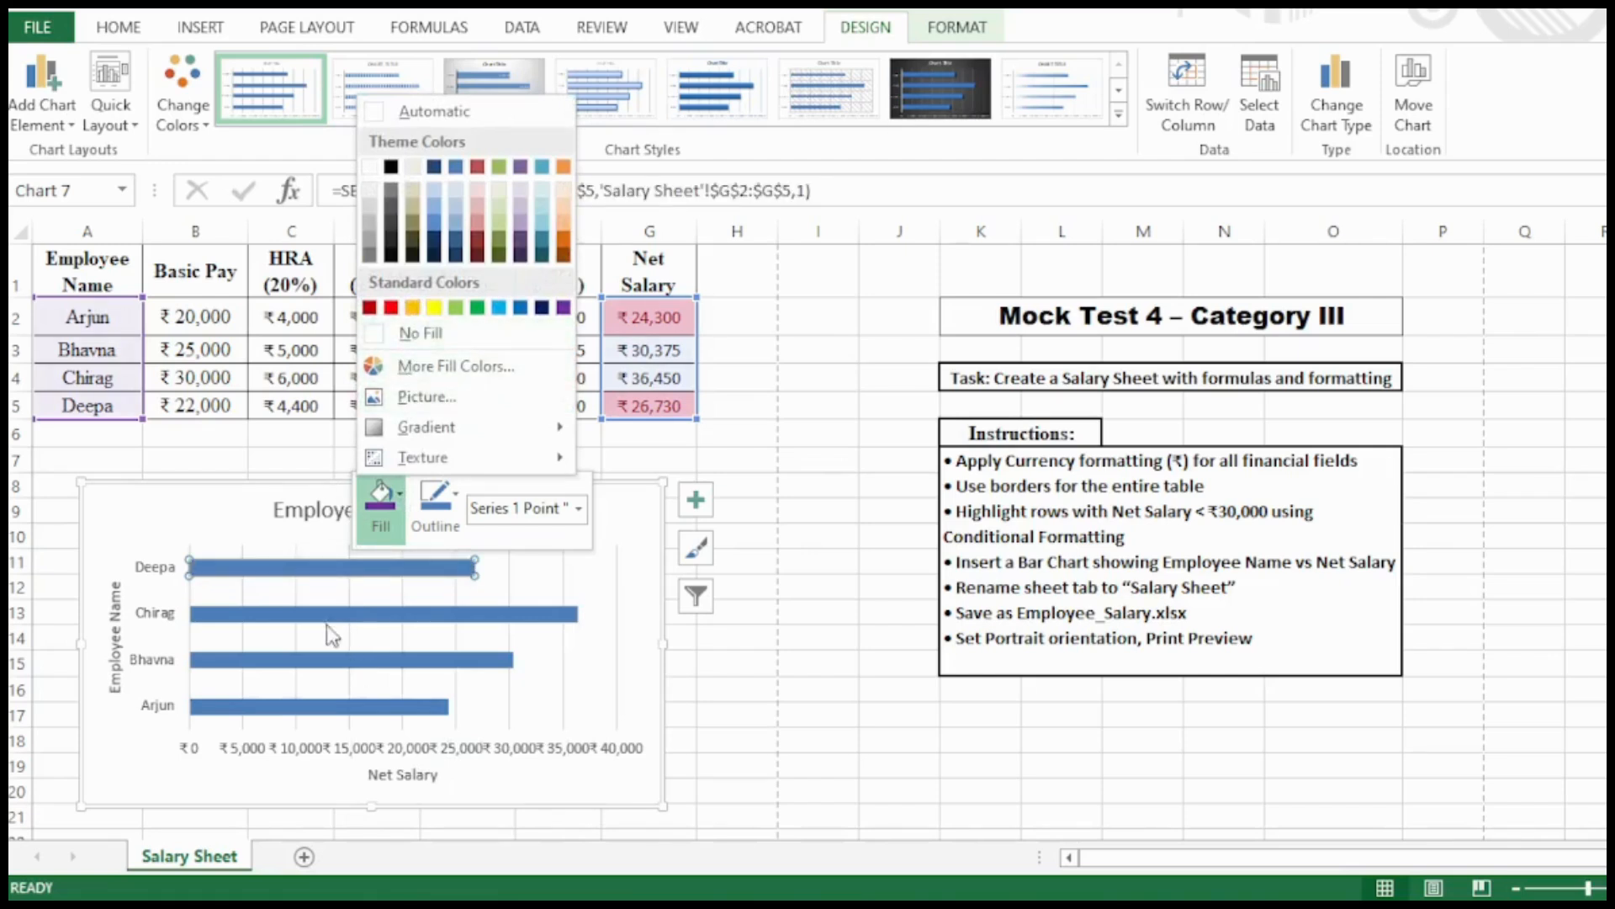
{"action": "key", "text": "Escape"}
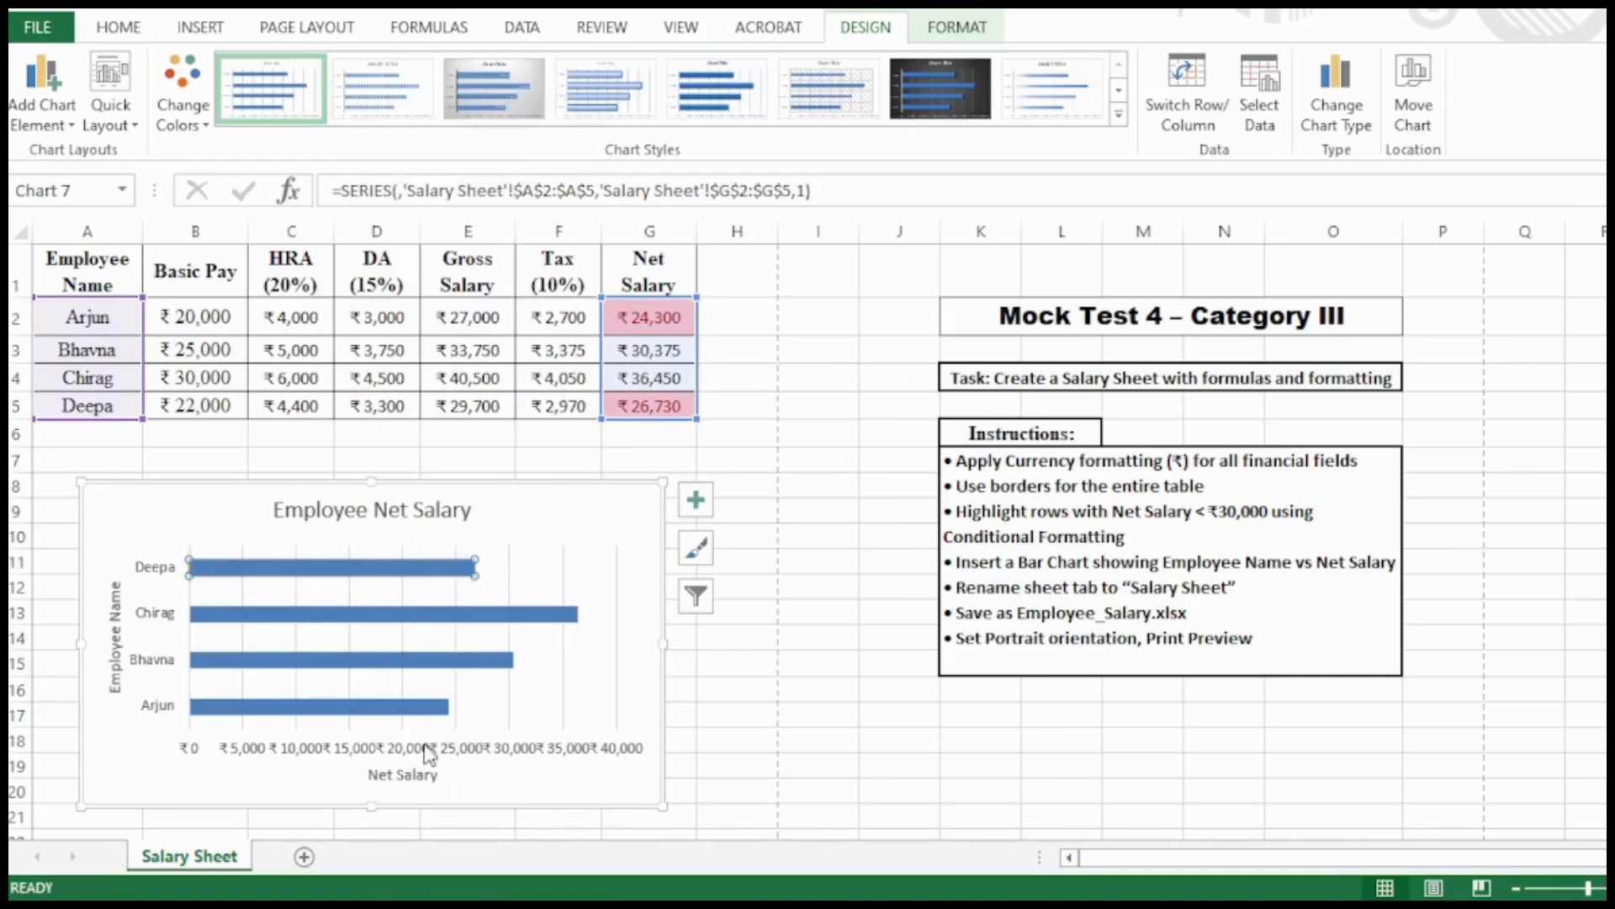
{"action": "left_click", "coordinate": [902, 769]}
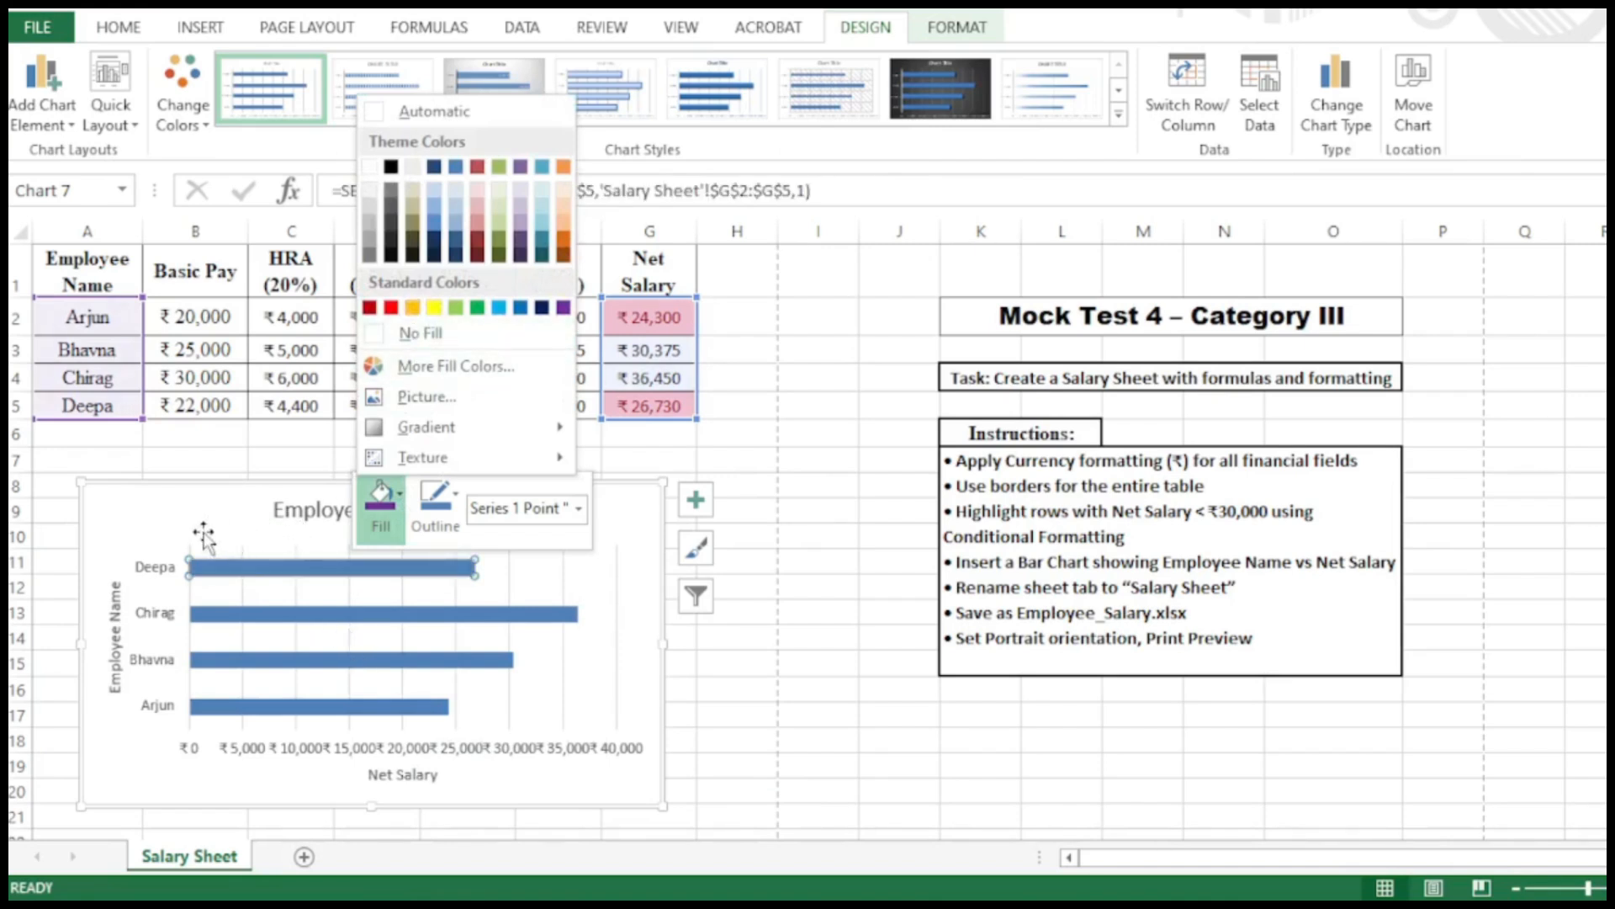
{"action": "key", "text": "Escape"}
{"action": "left_click", "coordinate": [902, 769]}
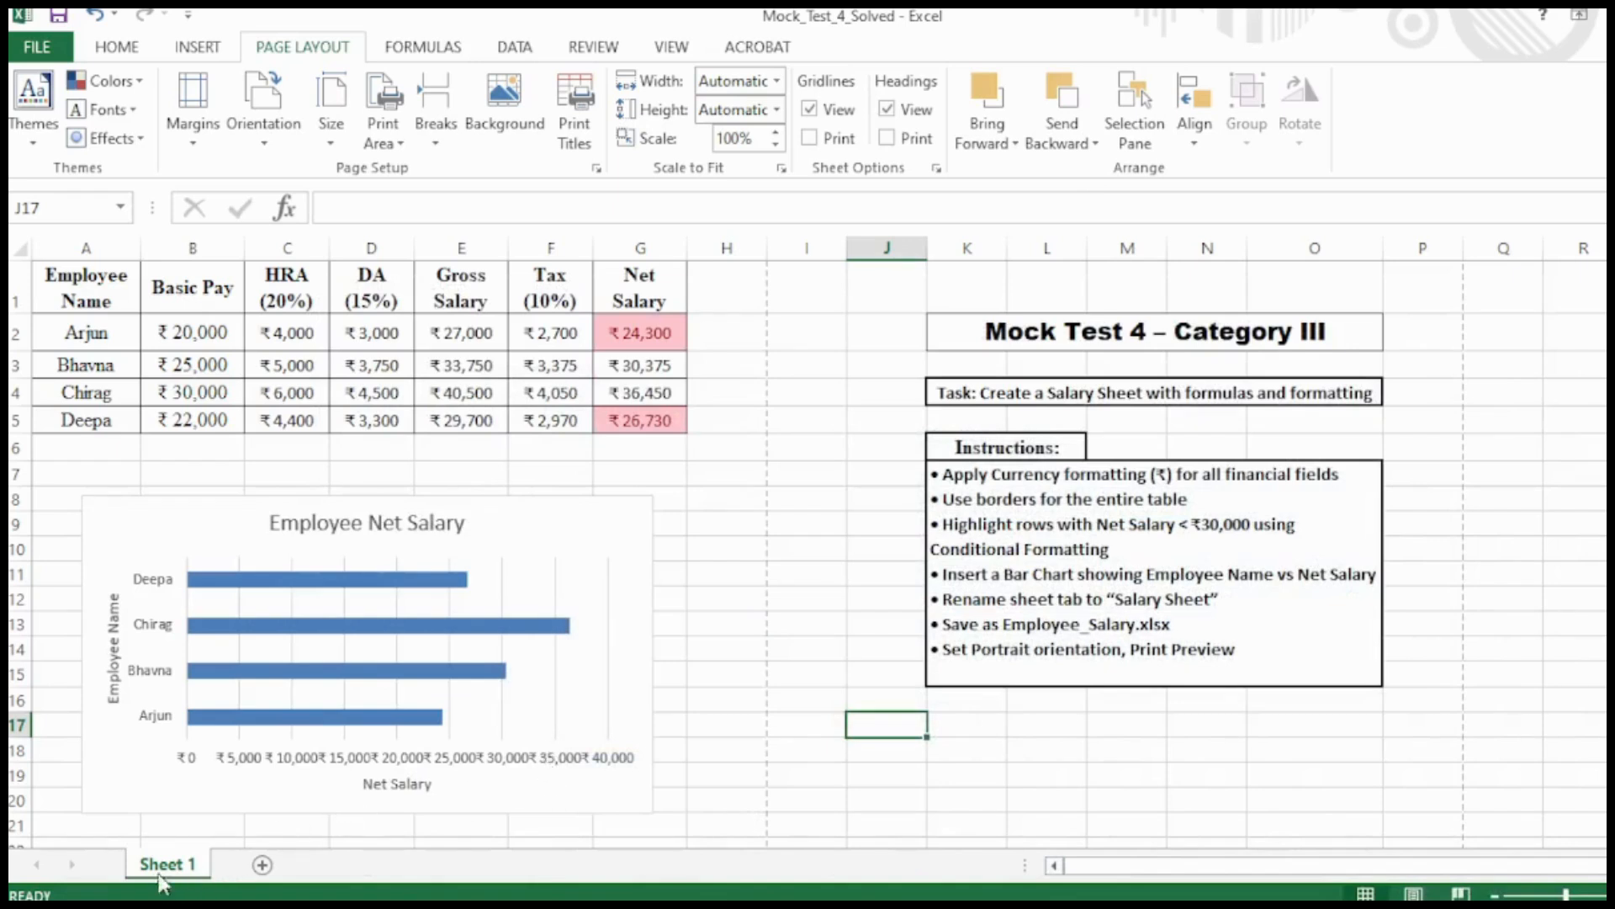
Step: Rename the worksheet "Sheet 1" as "Salary Sheet"
{"action": "right_click", "coordinate": [162, 882]}
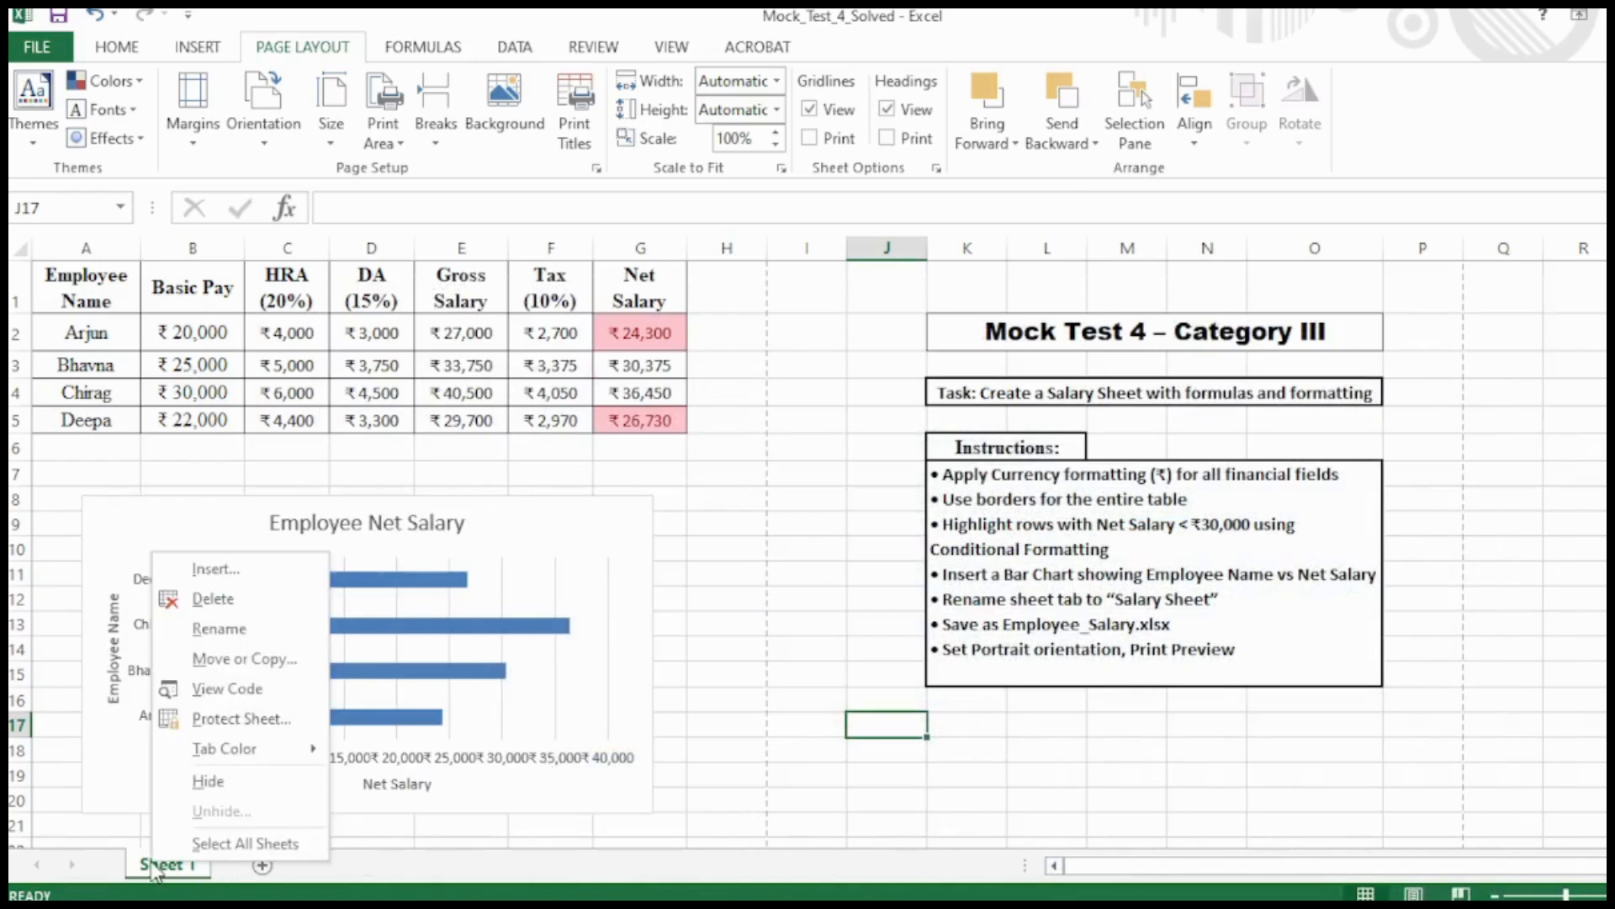
{"action": "left_click", "coordinate": [249, 630]}
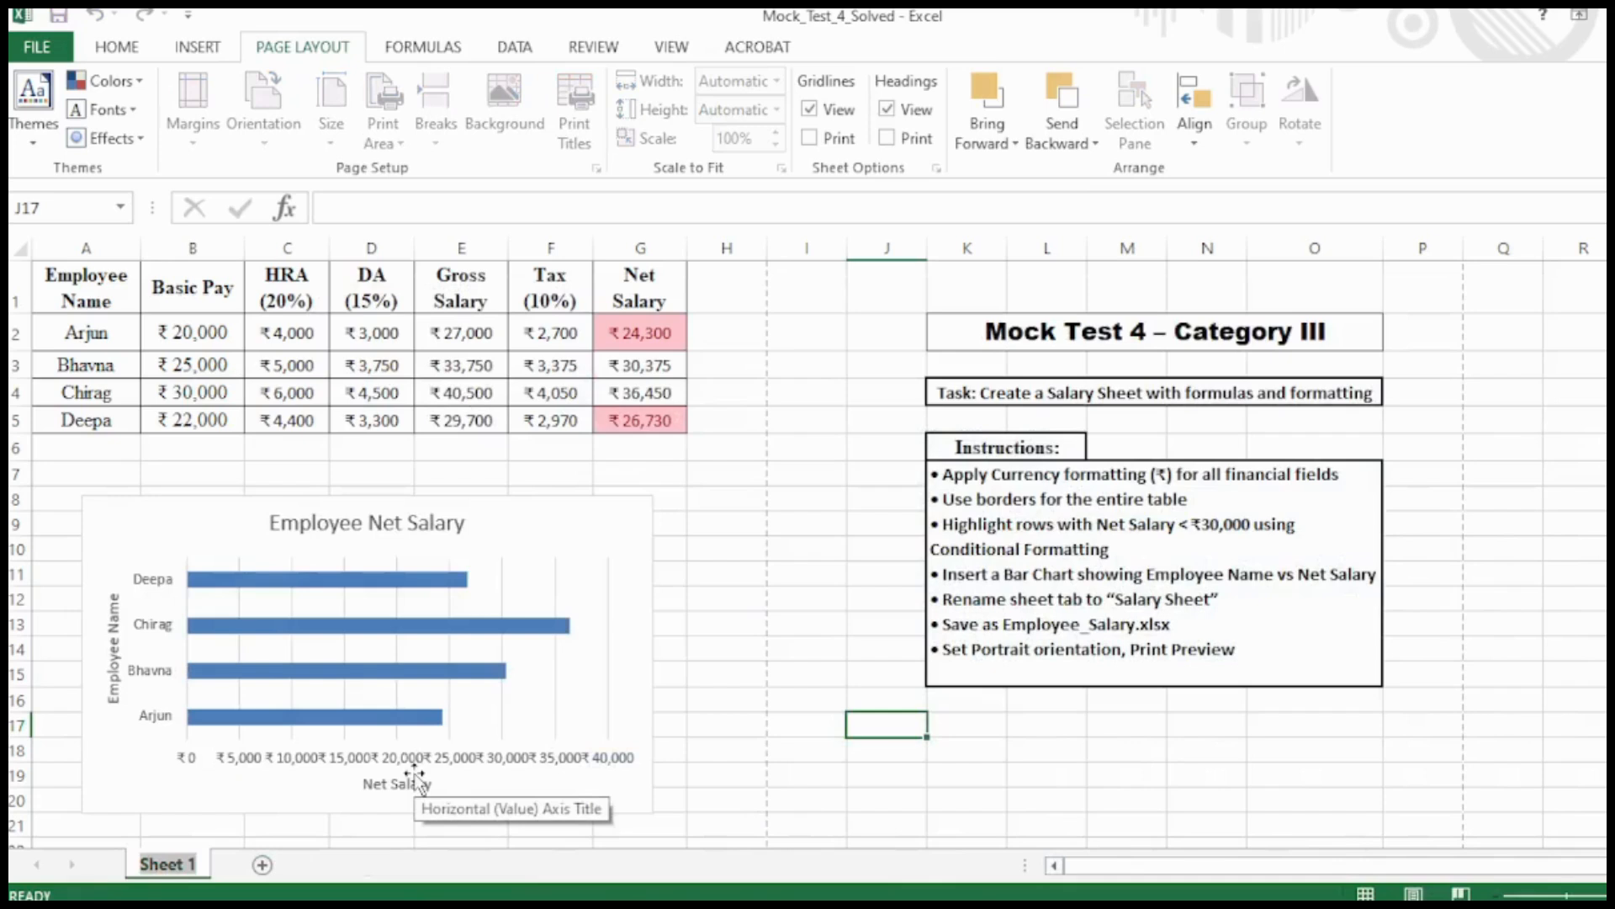
{"action": "type", "text": "Salary Sheet"}
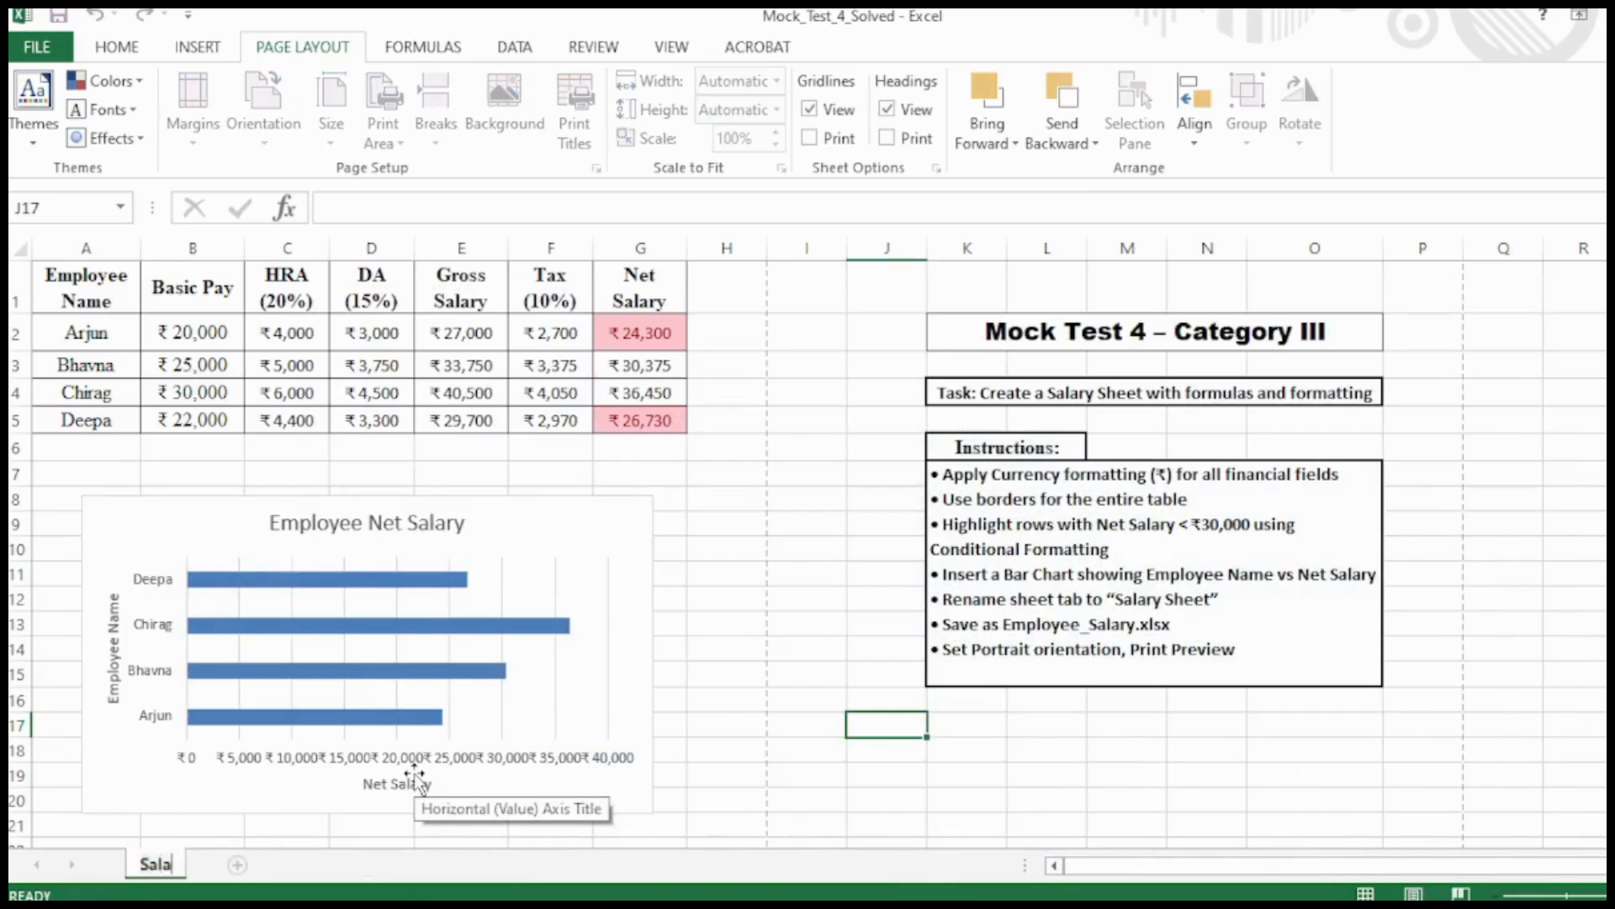
{"action": "key", "text": "Return"}
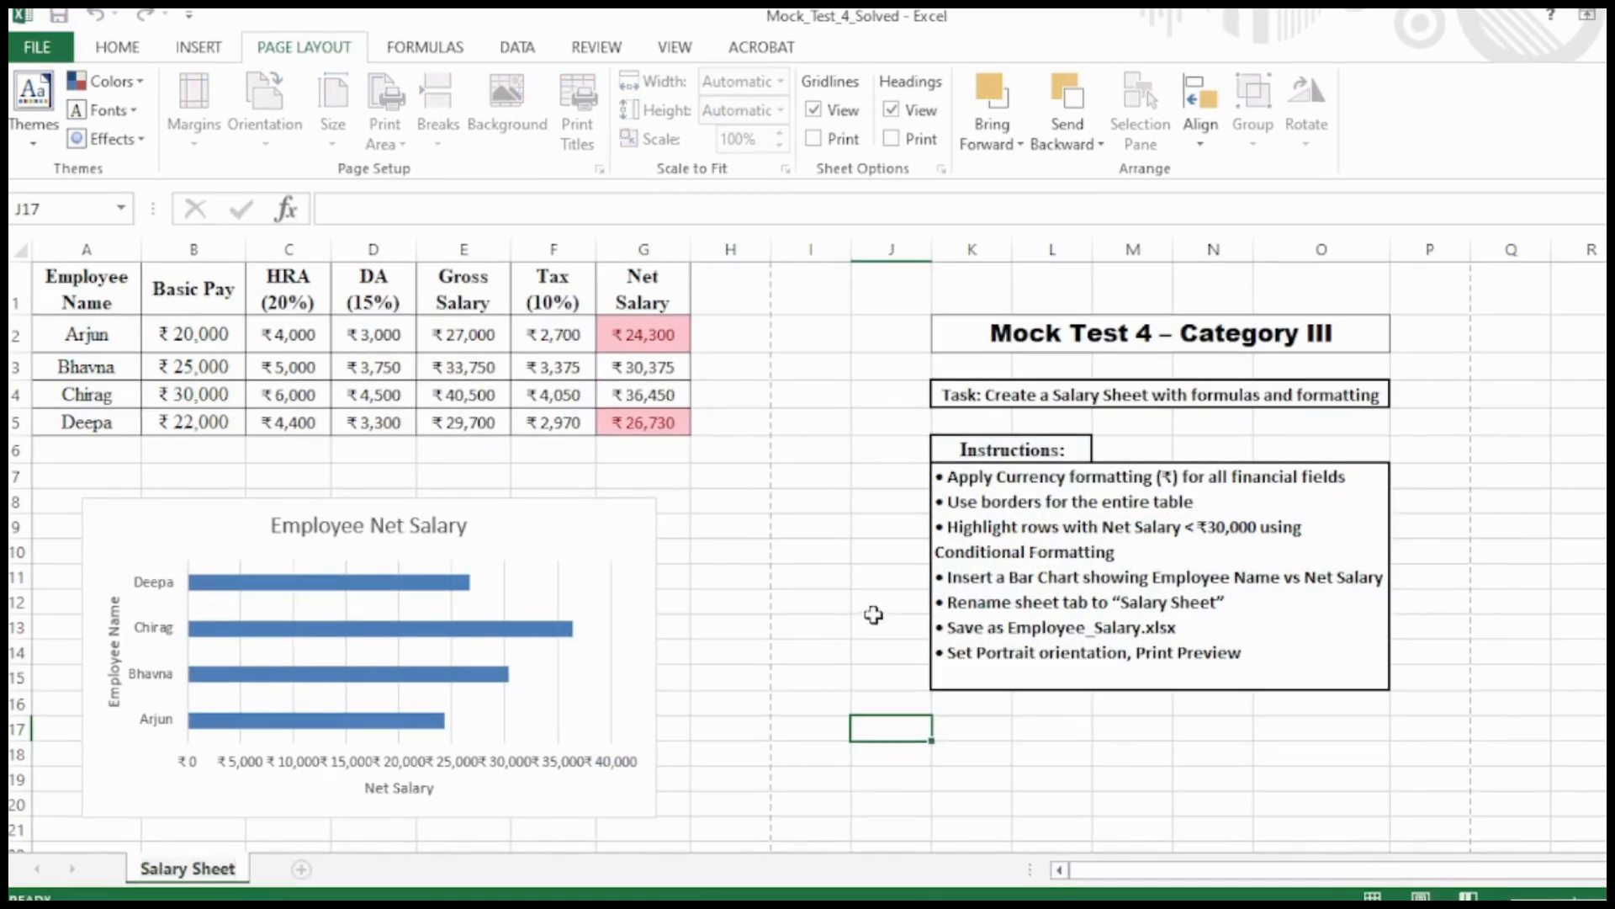
{"action": "left_click", "coordinate": [873, 617]}
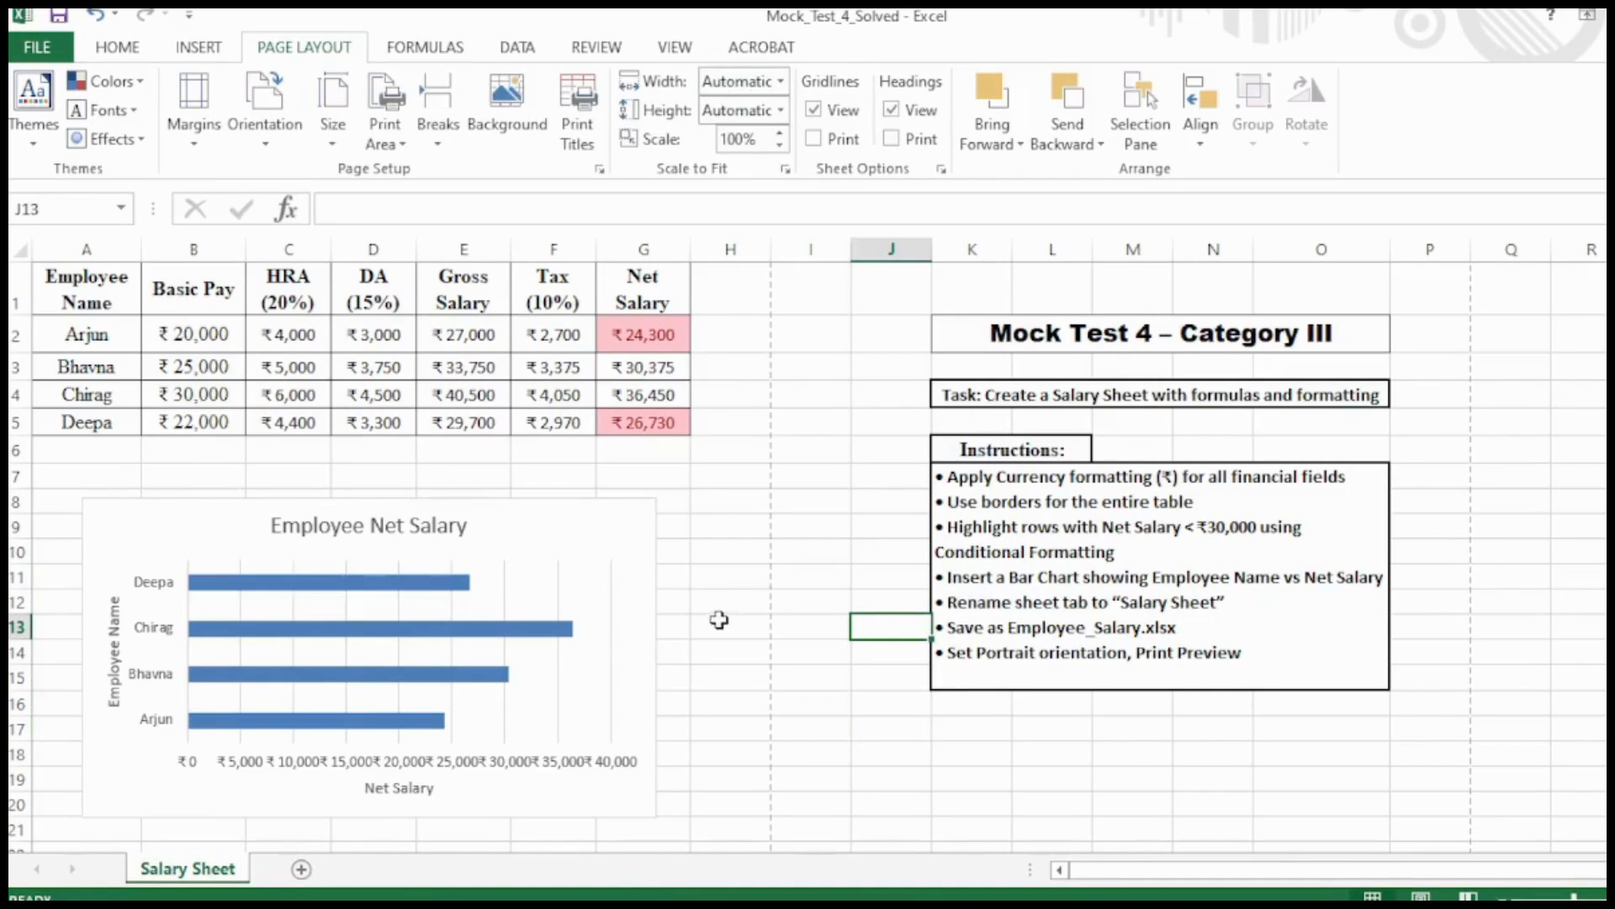
Step: Save the workbook as Employee_Salary.xlsx in the Mock Tests folder, replacing the existing file of that name
{"action": "left_click", "coordinate": [34, 49]}
{"action": "left_click", "coordinate": [71, 298]}
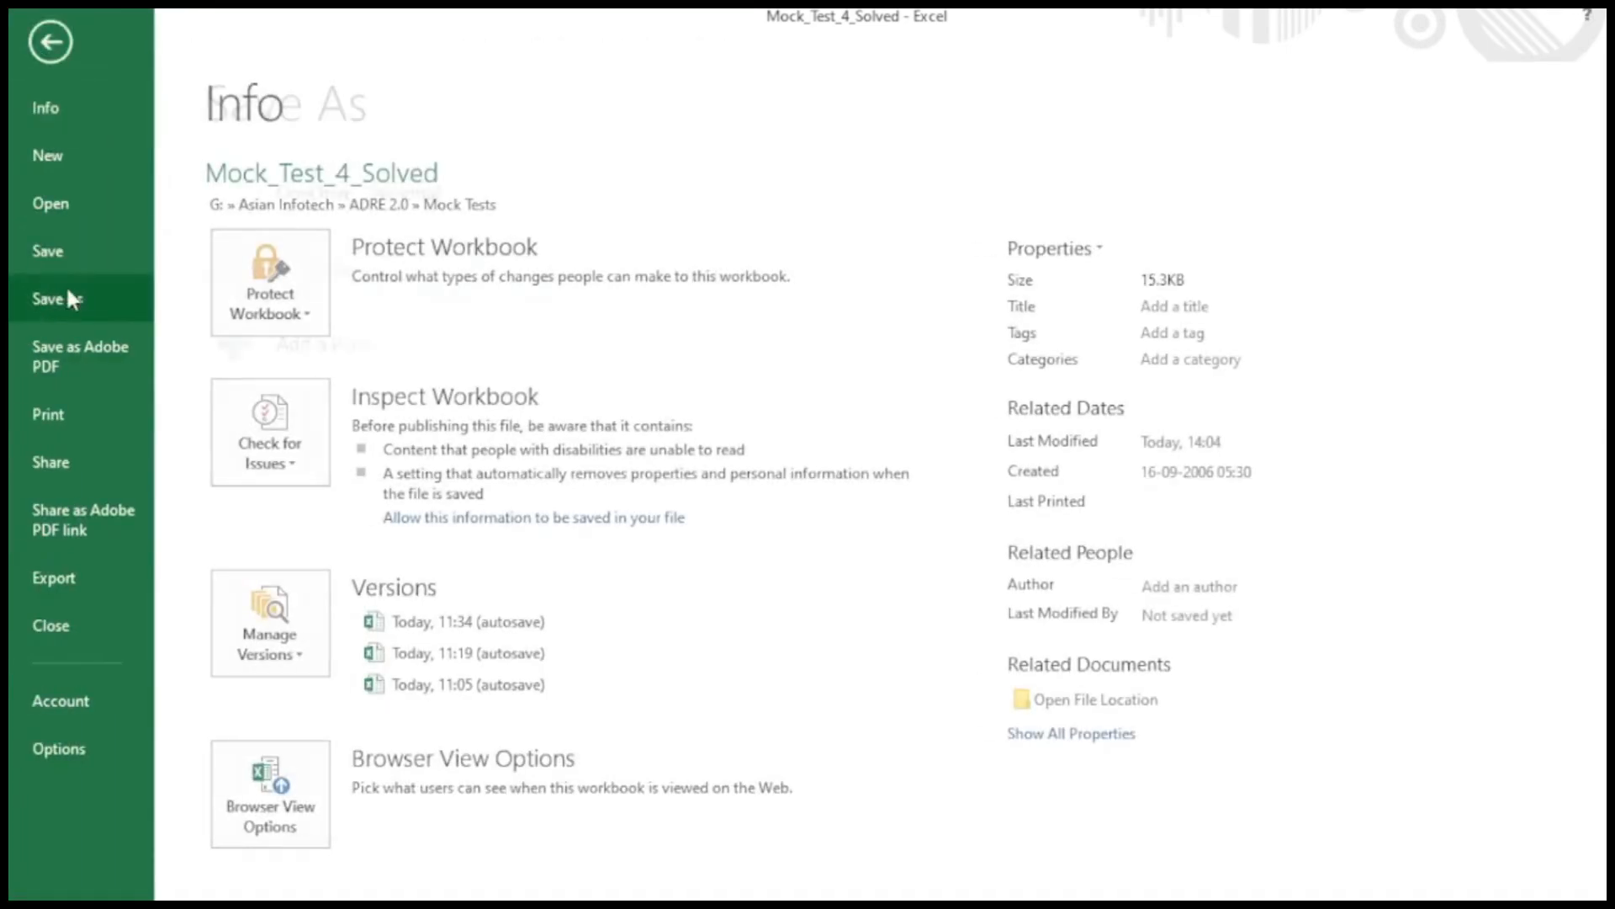
{"action": "left_click", "coordinate": [695, 291]}
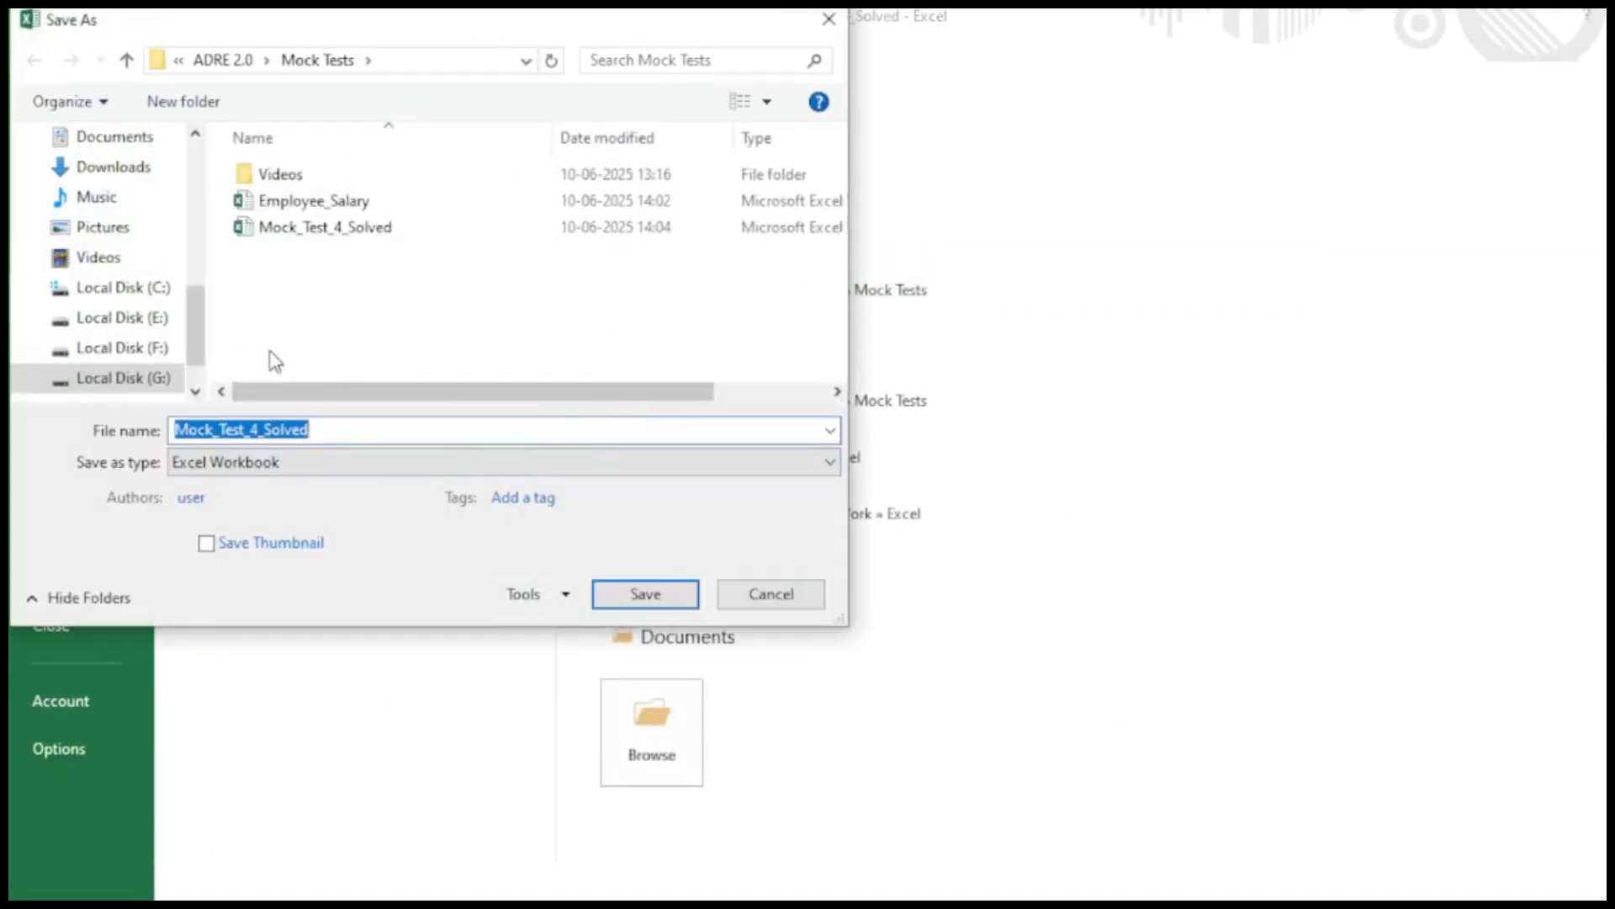
{"action": "type", "text": "Em"}
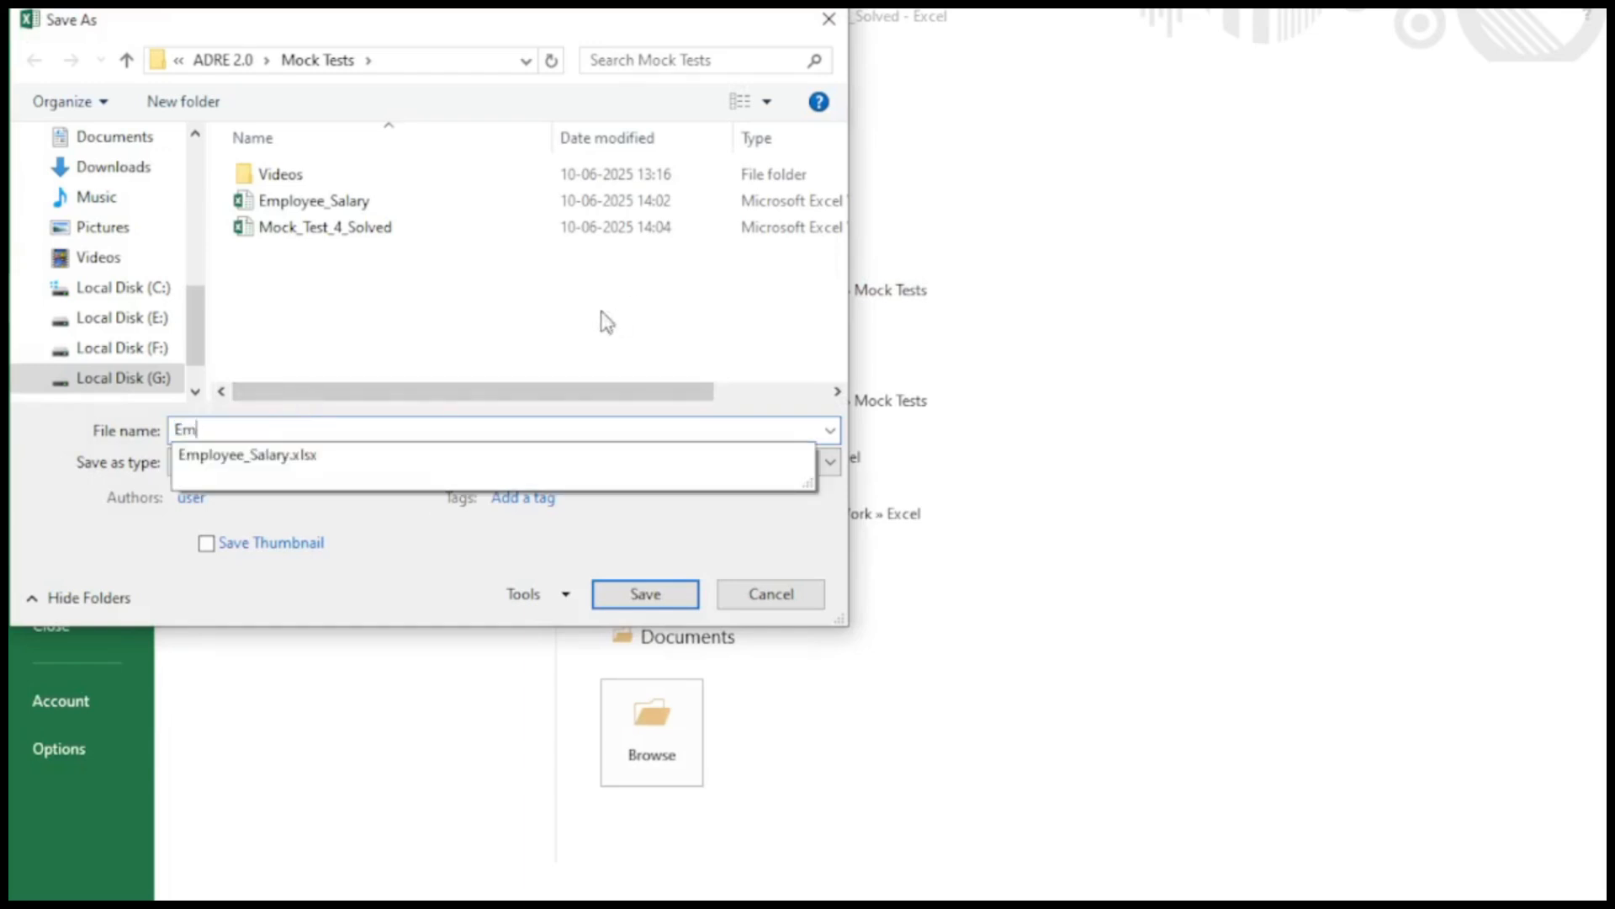
{"action": "left_click", "coordinate": [551, 458]}
{"action": "left_click", "coordinate": [660, 582]}
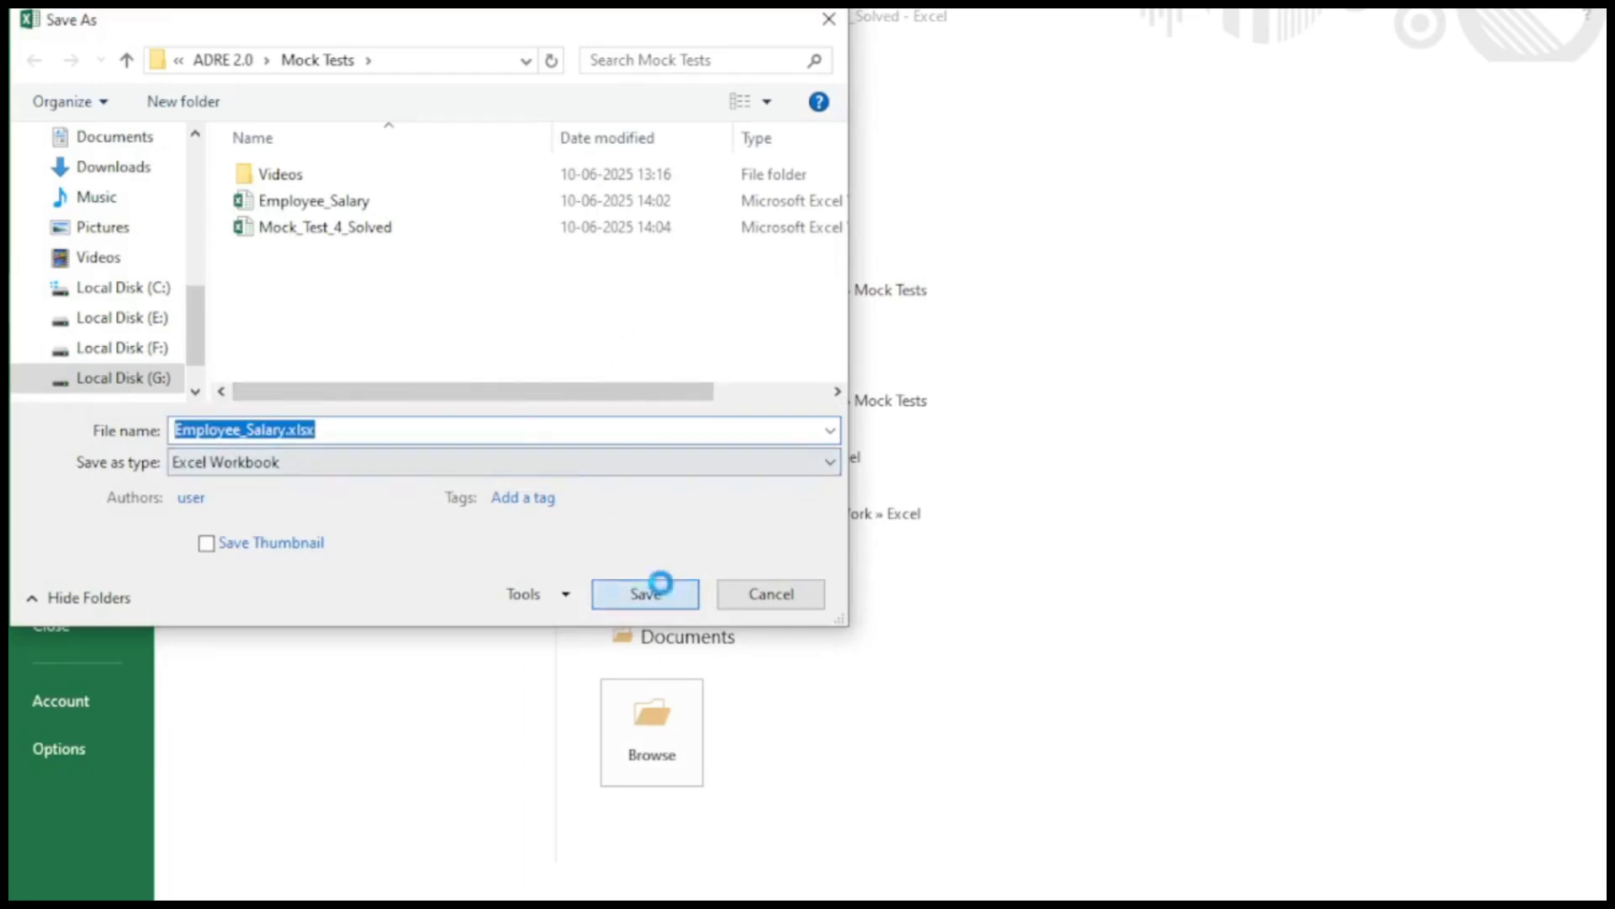
{"action": "left_click", "coordinate": [929, 488]}
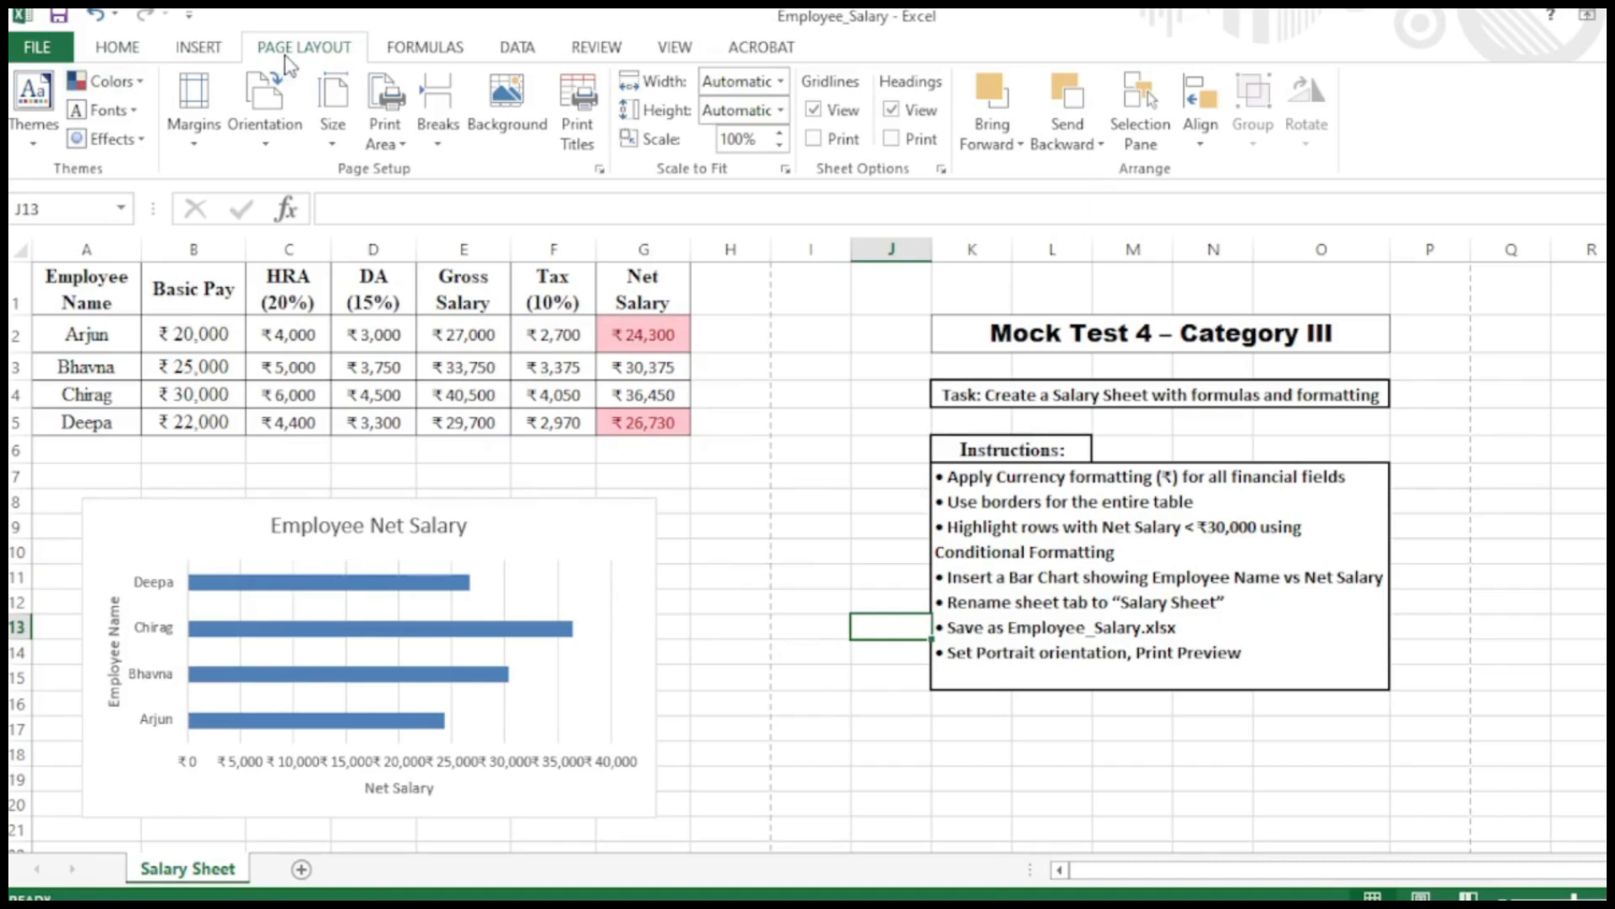
Step: Set the page orientation to Portrait and the page margins to Normal
{"action": "left_click", "coordinate": [269, 139]}
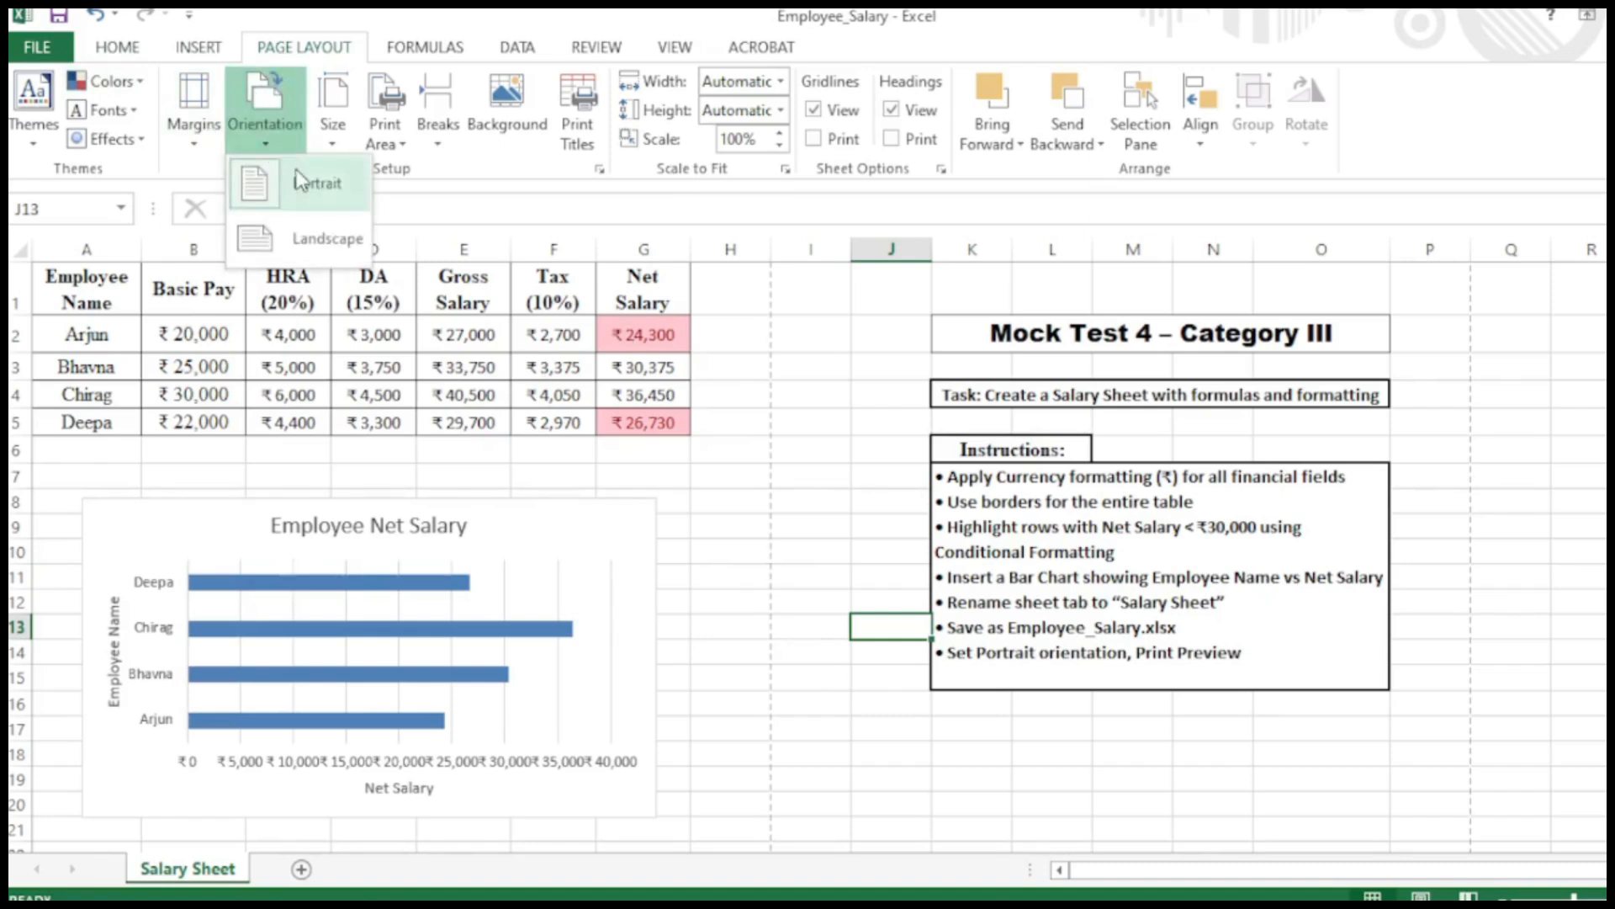
{"action": "left_click", "coordinate": [300, 178]}
{"action": "left_click", "coordinate": [192, 126]}
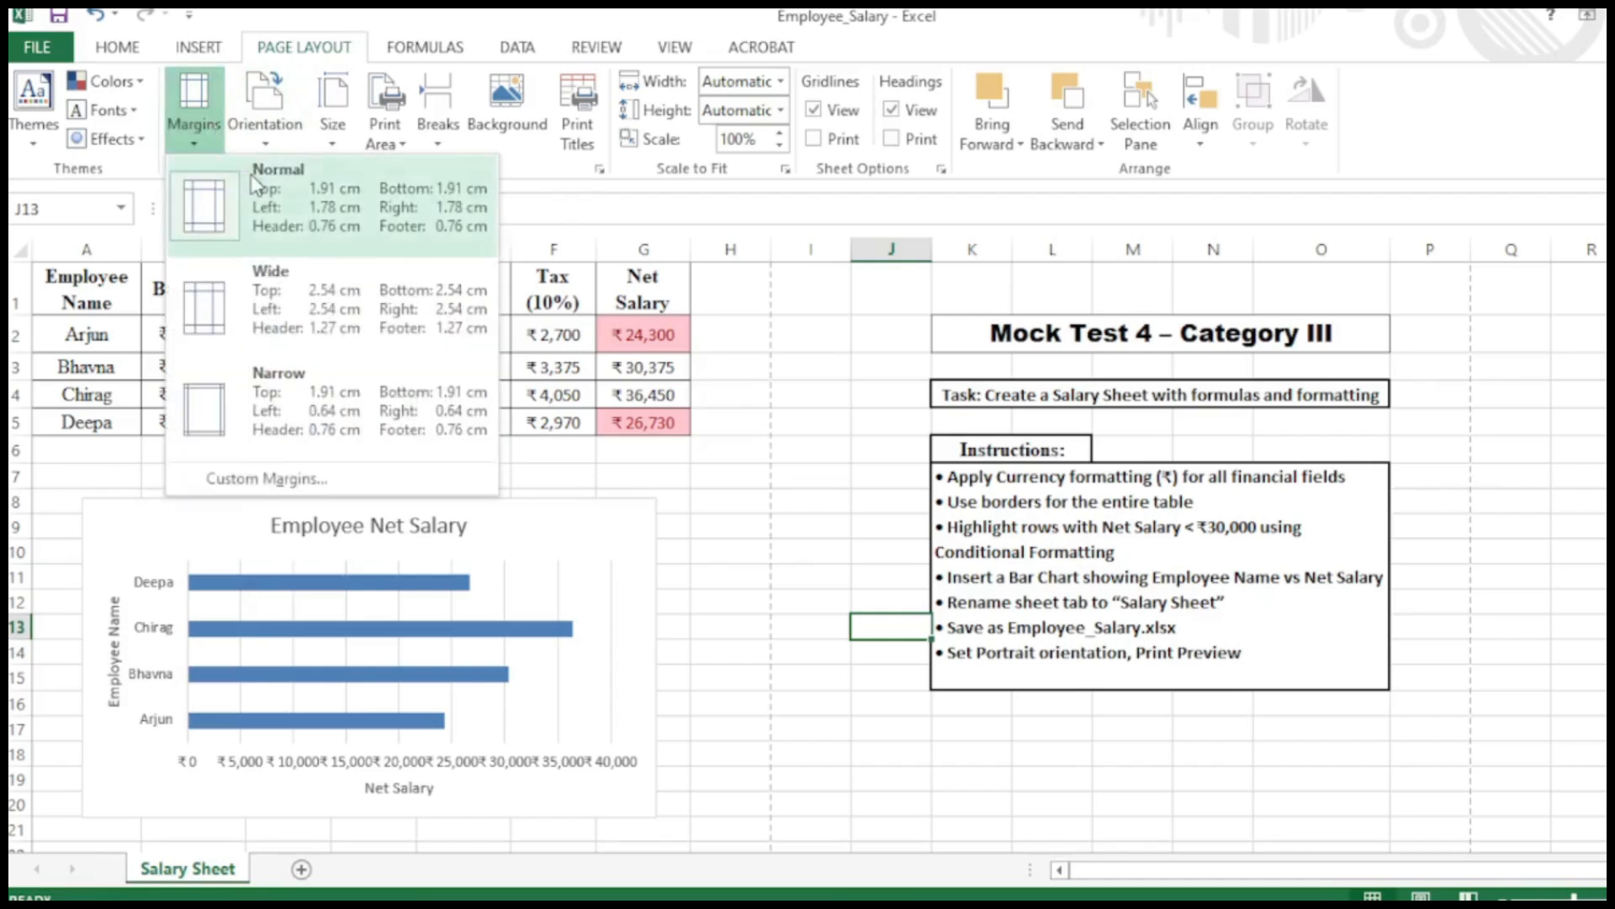
{"action": "left_click", "coordinate": [215, 178]}
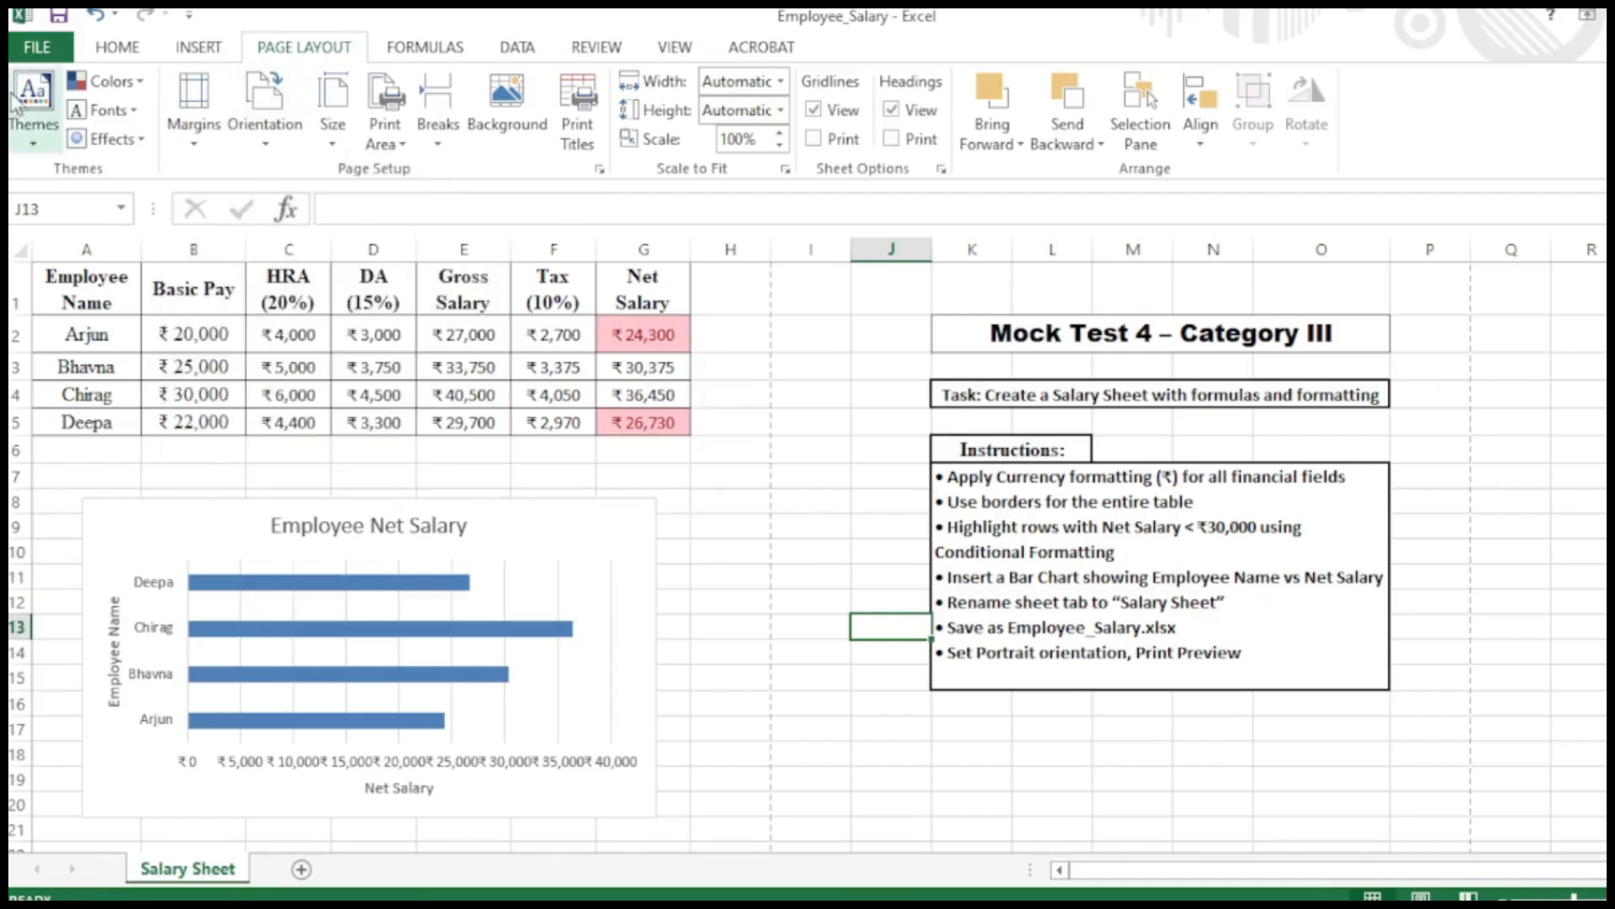
Step: Check the salary table and chart in the print preview, then return to the worksheet
{"action": "left_click", "coordinate": [35, 47]}
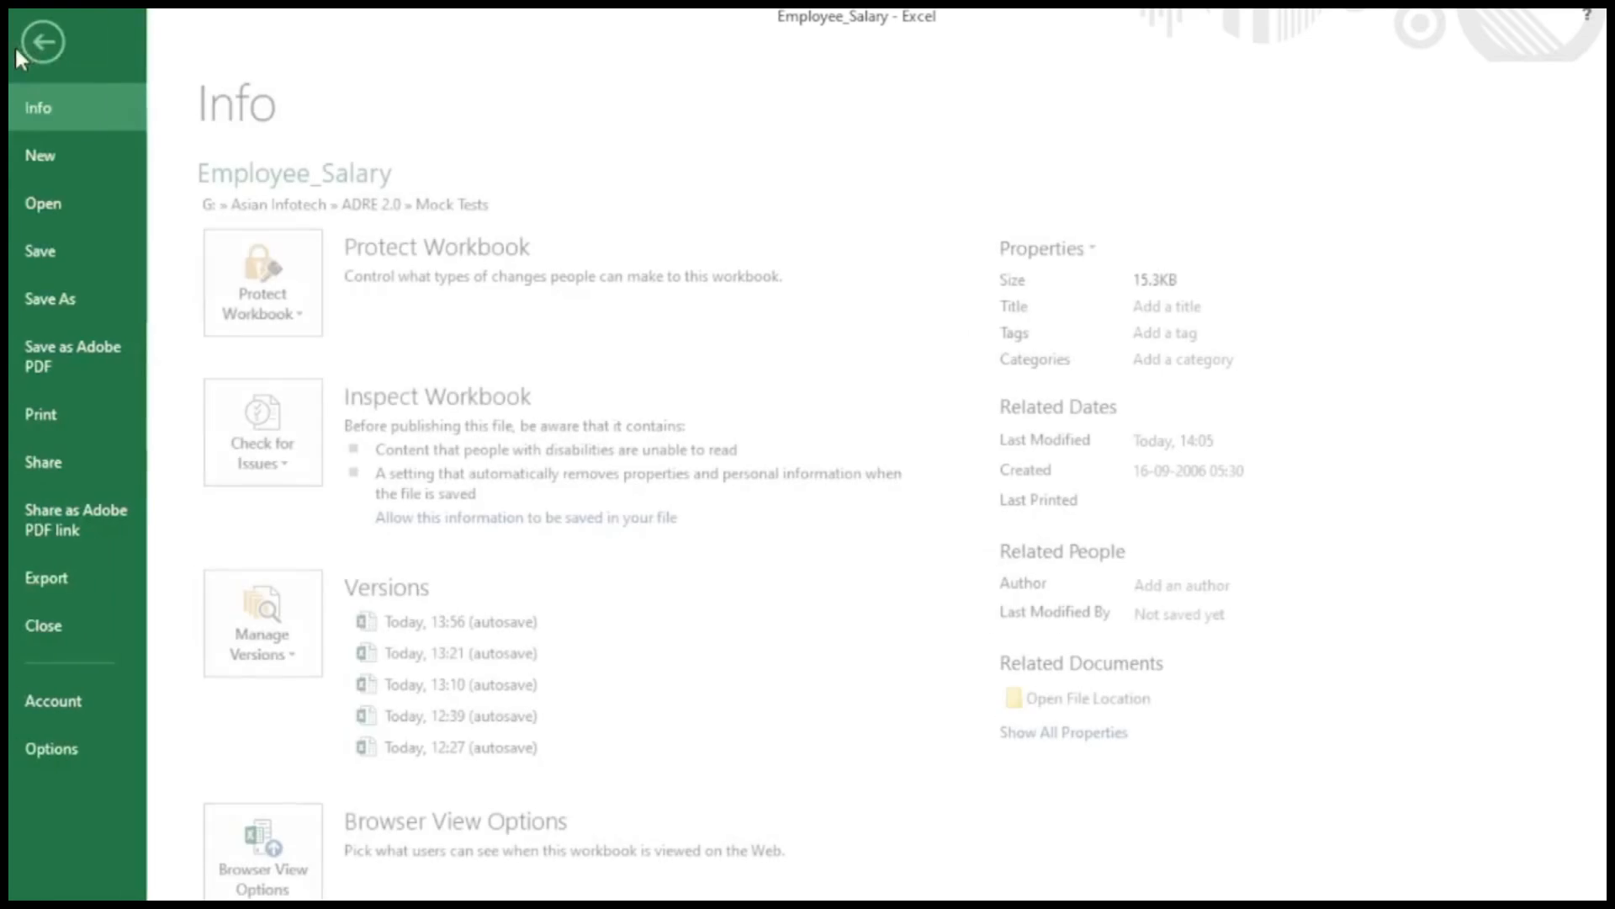
{"action": "left_click", "coordinate": [72, 408]}
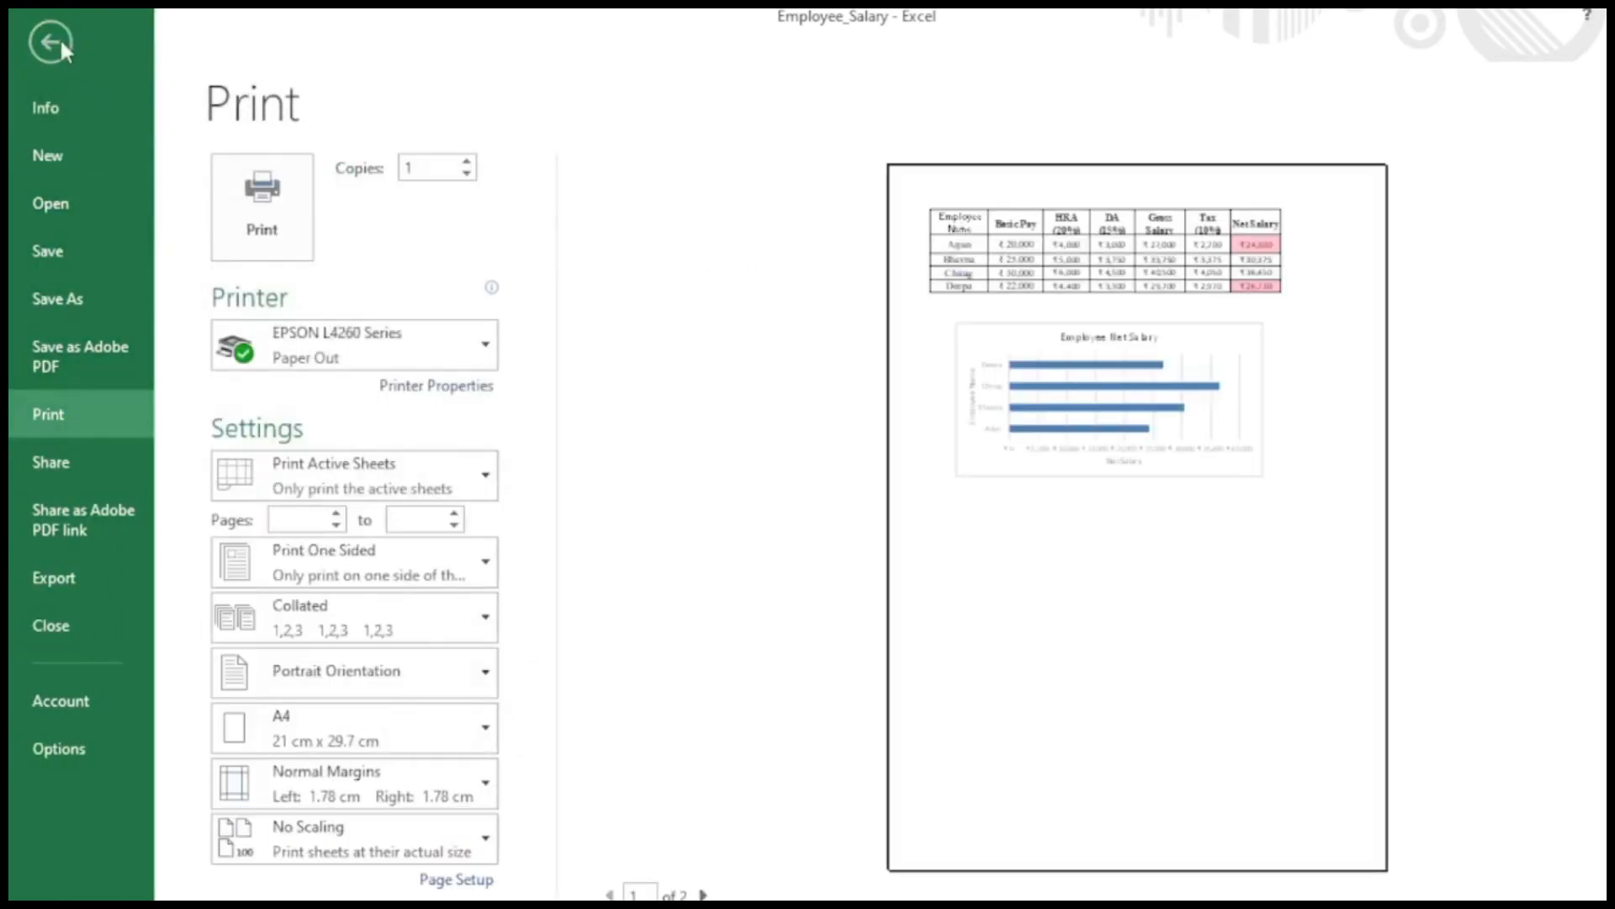
{"action": "left_click", "coordinate": [52, 40]}
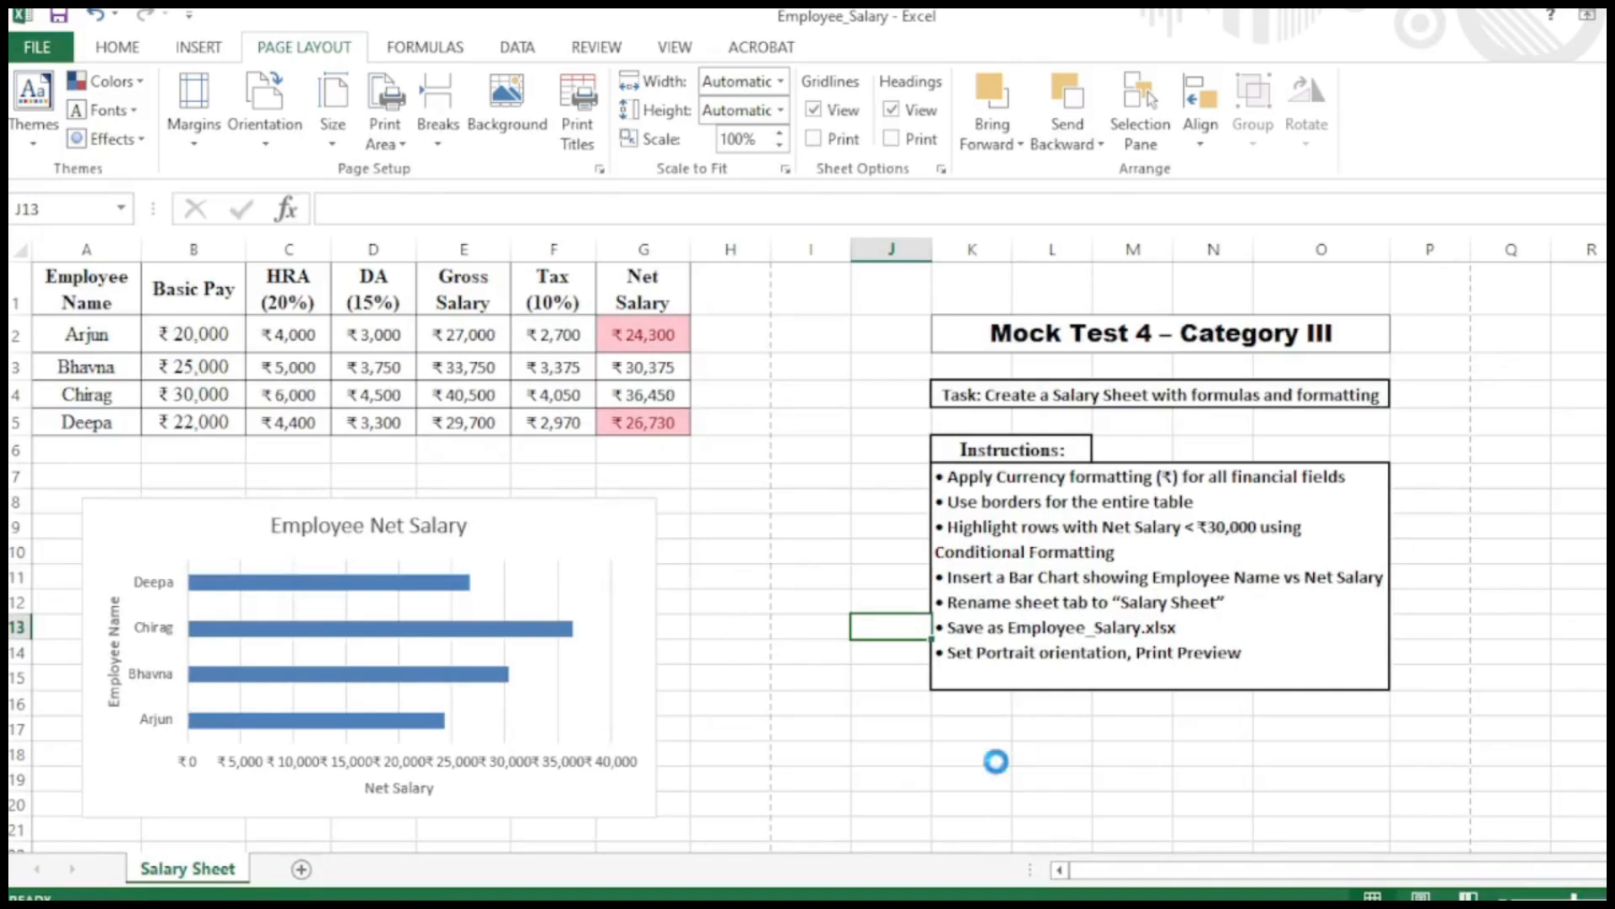
Step: Choose A4 as the paper size in the print settings and go back to the worksheet without printing
{"action": "key", "text": "ctrl+p"}
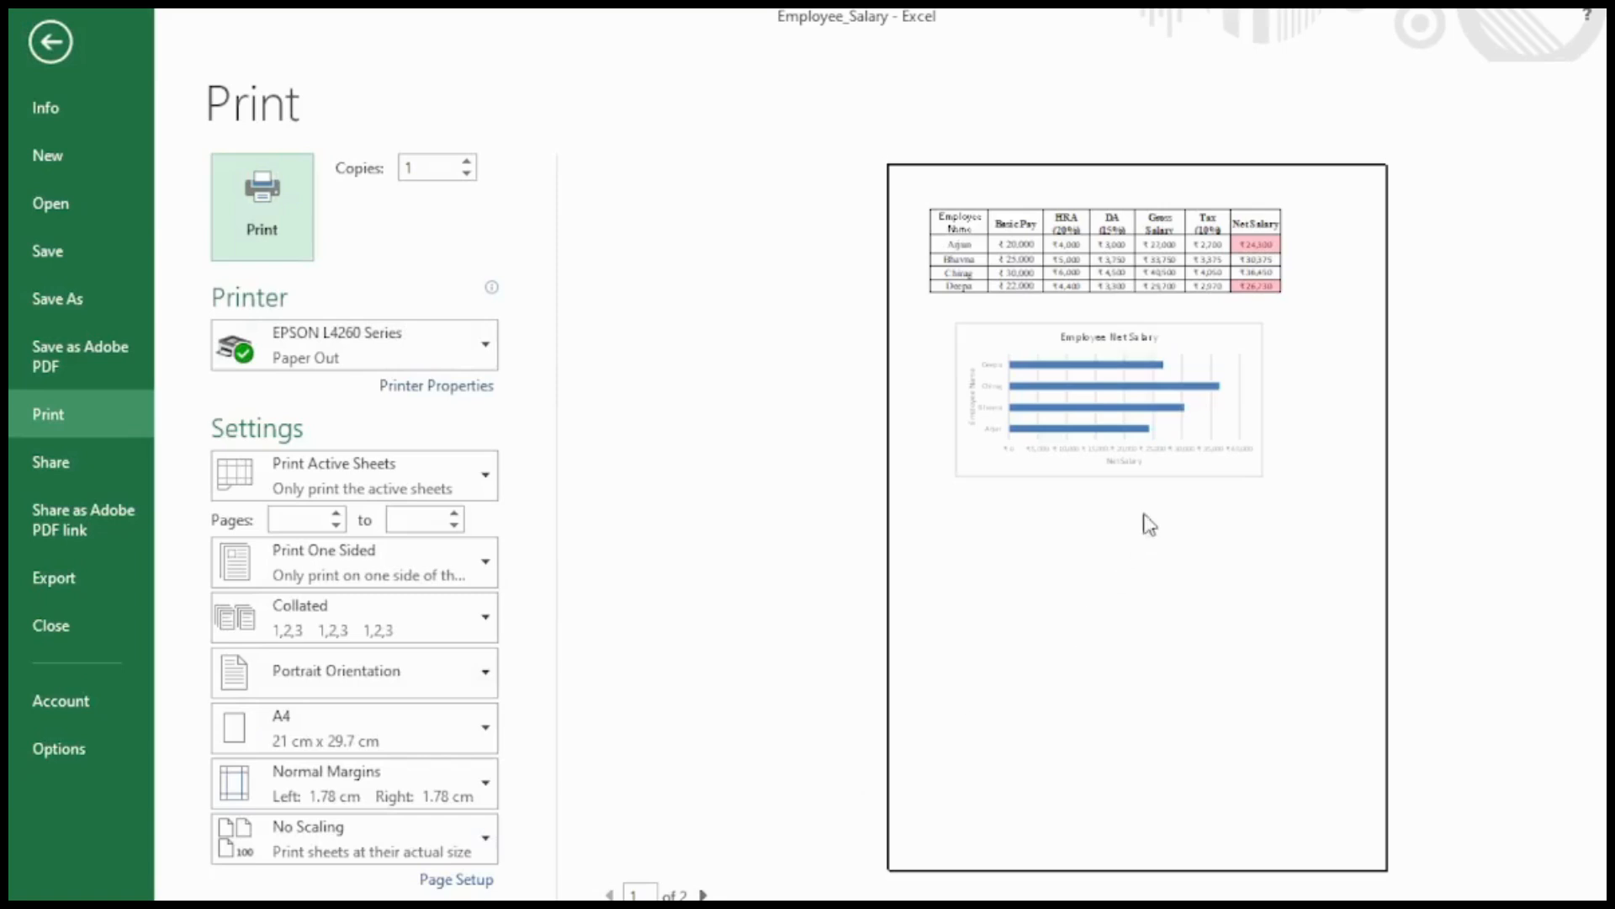
{"action": "left_click", "coordinate": [456, 726]}
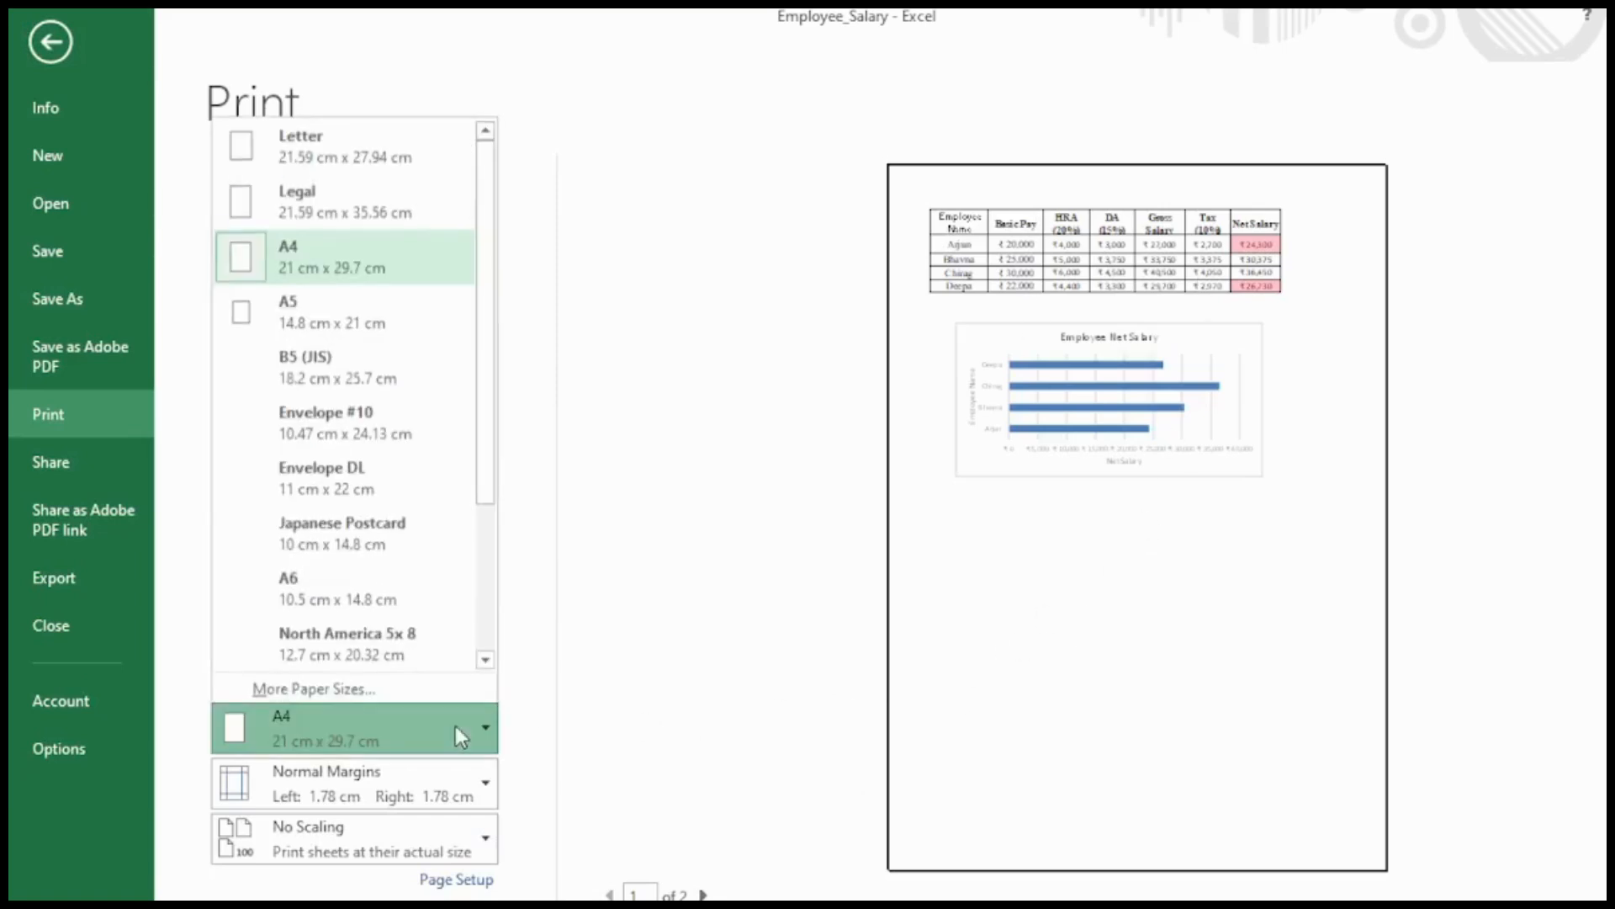
{"action": "left_click", "coordinate": [305, 251]}
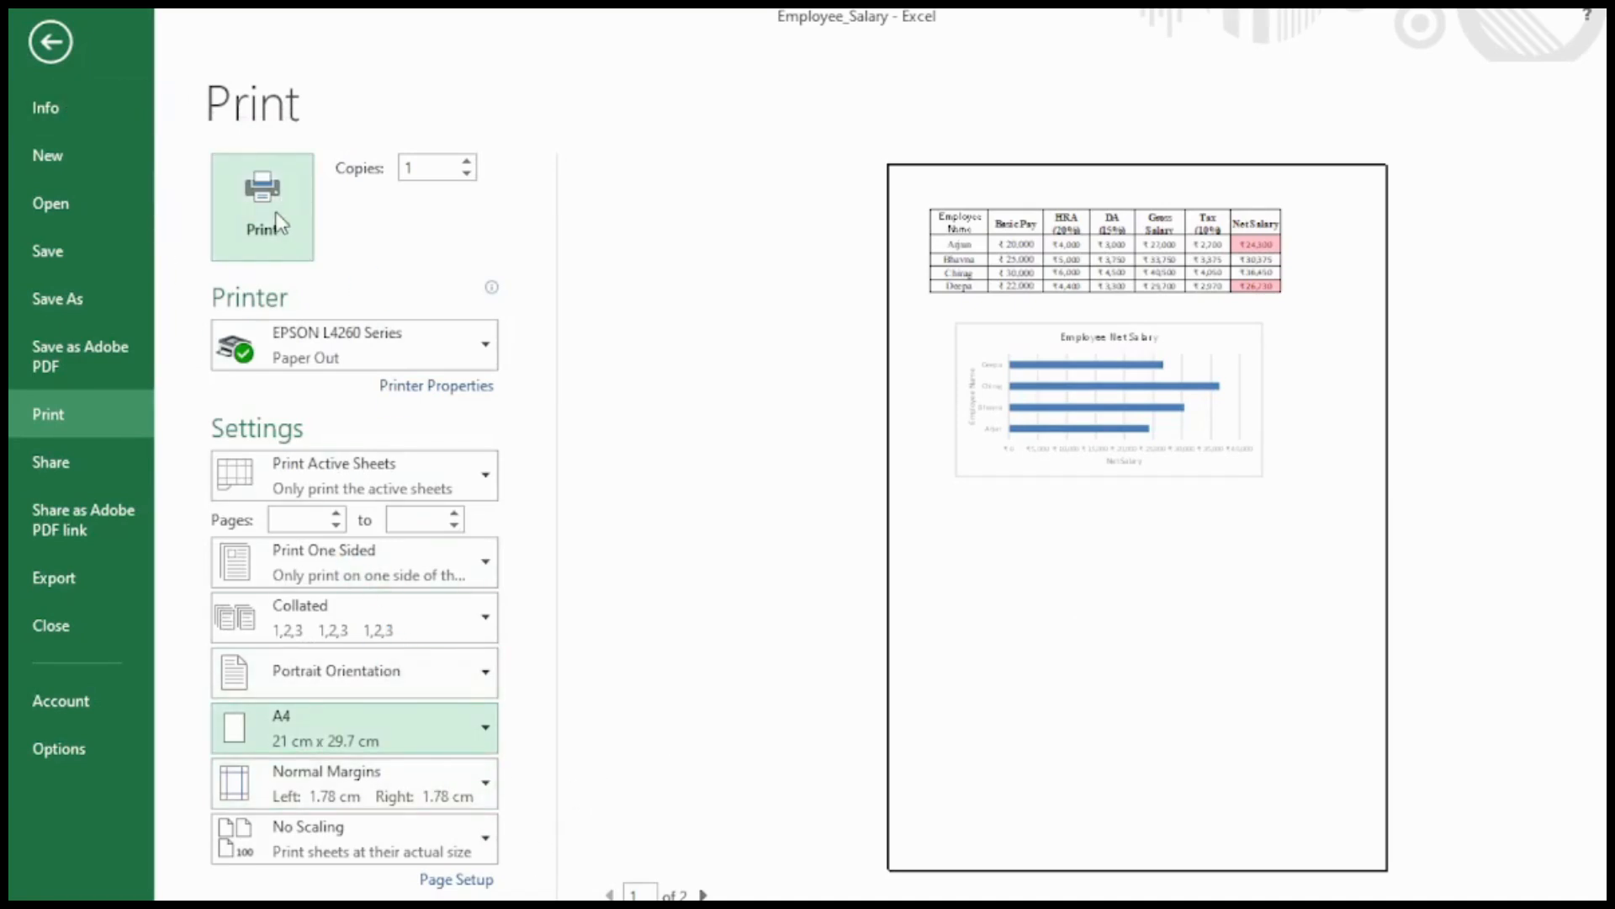
{"action": "left_click", "coordinate": [49, 35]}
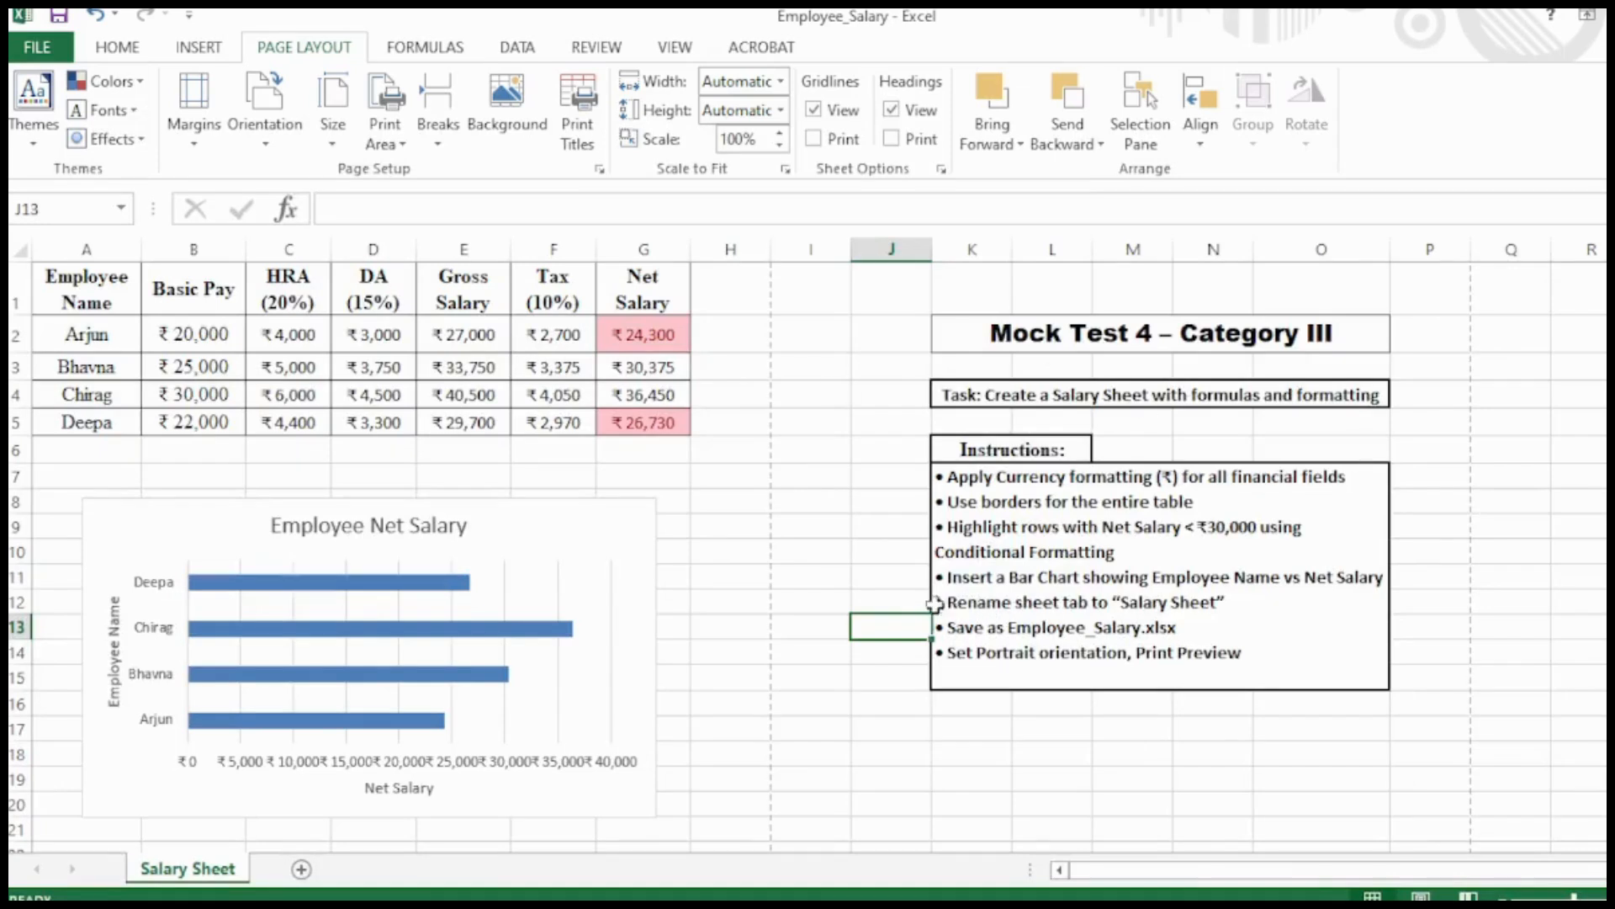
{"action": "left_click", "coordinate": [1236, 753]}
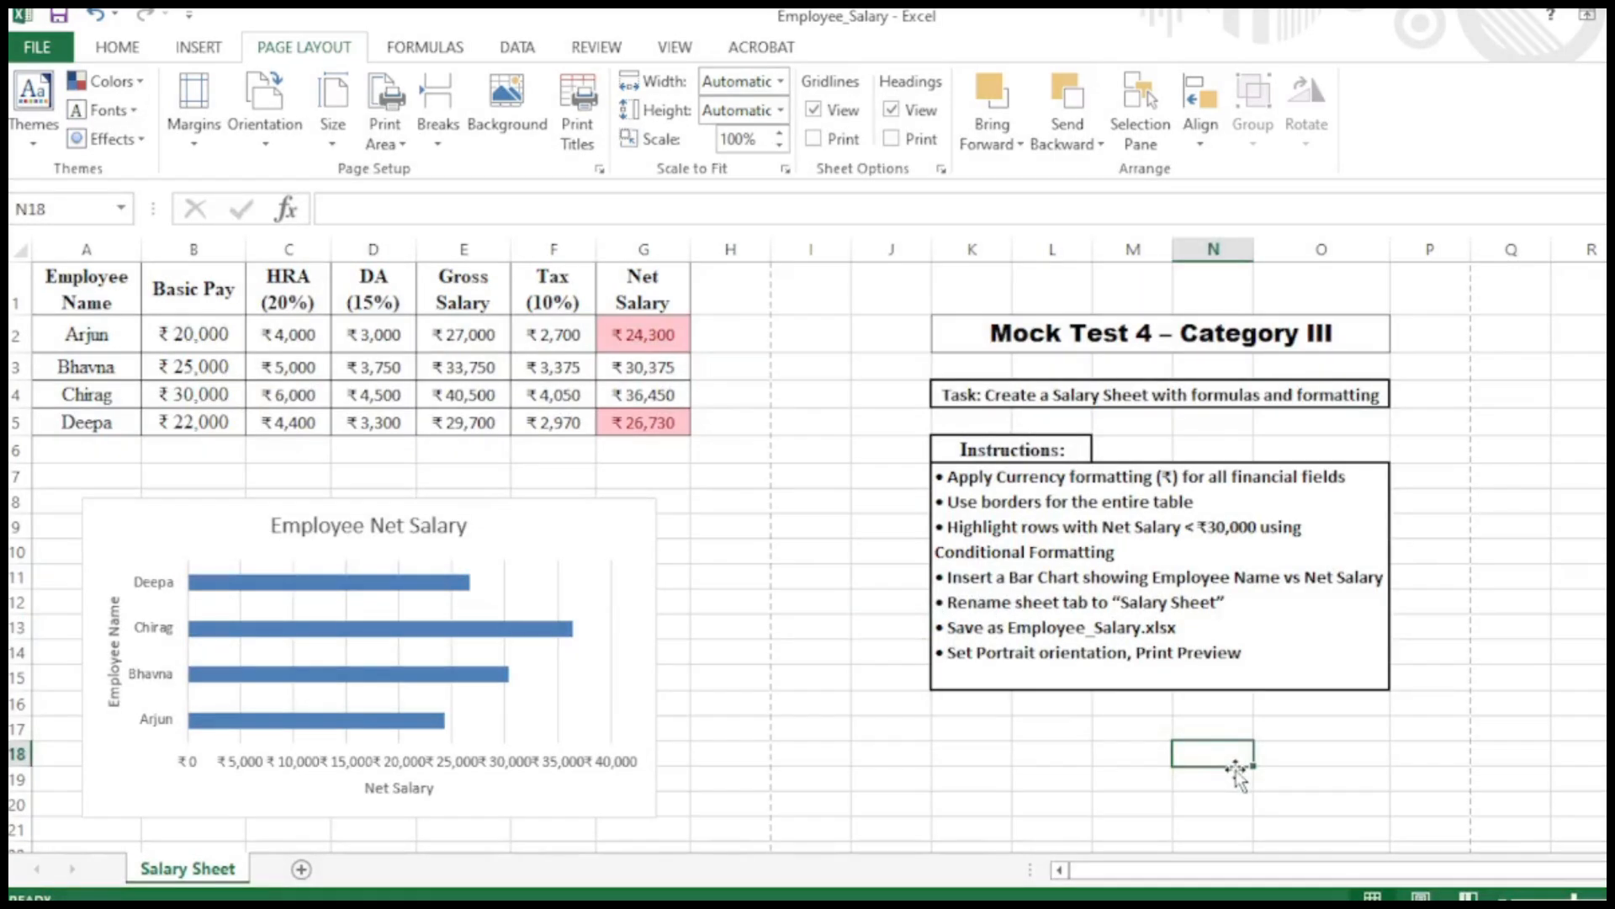